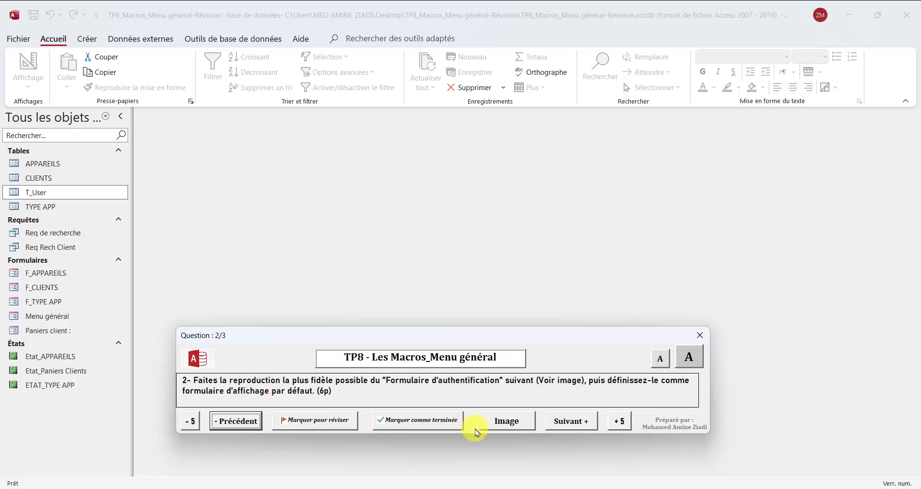
Display the Authentification login-form reference picture higher on screen, and briefly open then close Menu général
left_click(505, 425)
left_click_drag(451, 177, 428, 153)
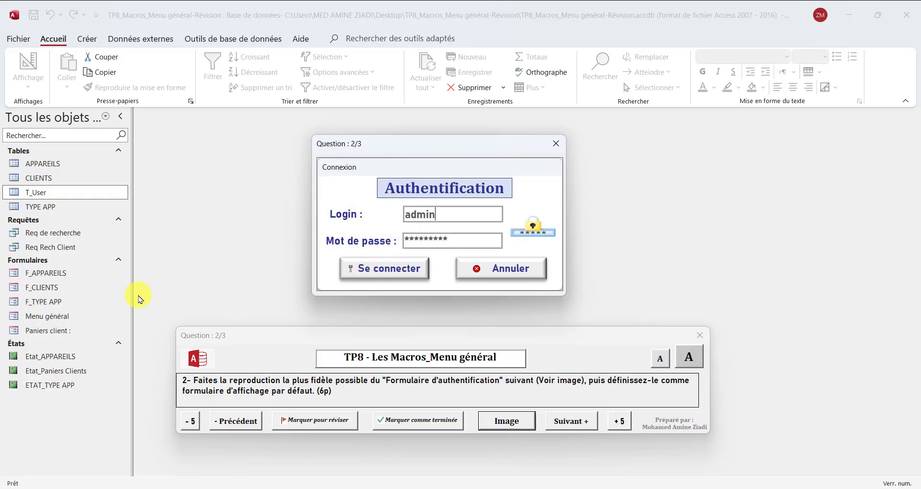
left_click(43, 319)
double_click(43, 320)
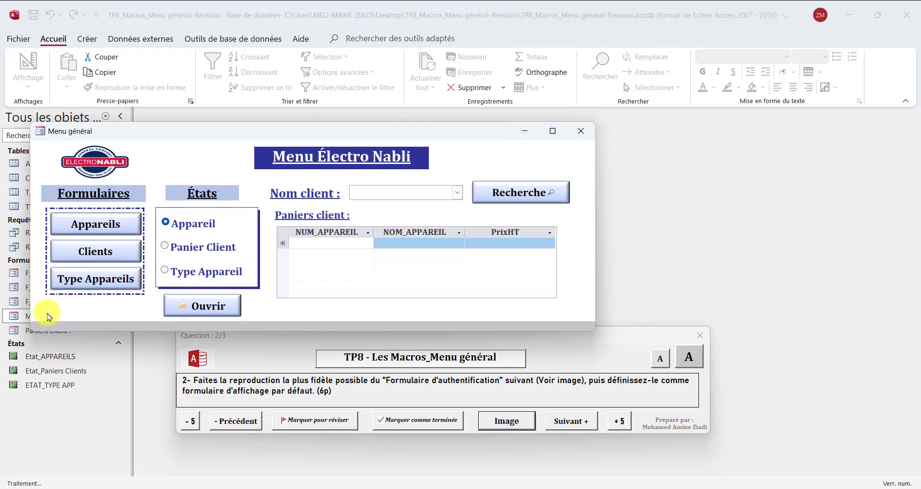
left_click(587, 129)
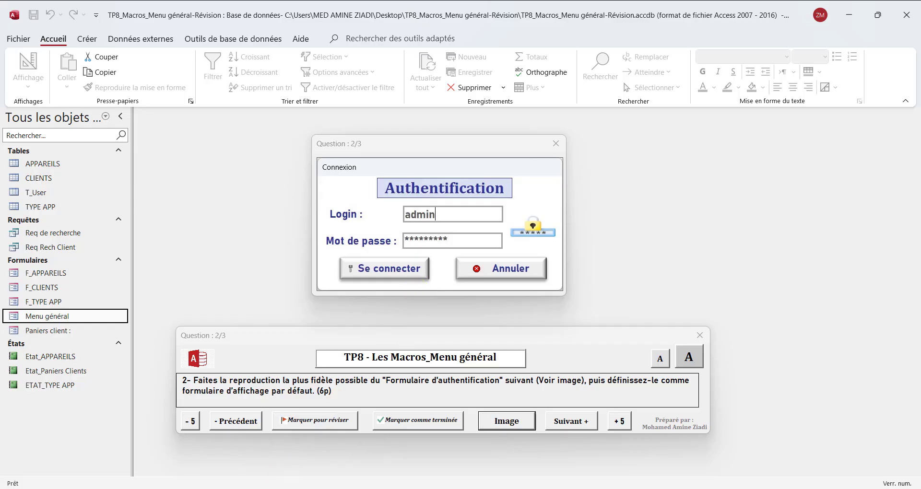
left_click(272, 488)
Move the exercise window aside and create a new blank form
left_click_drag(322, 347, 309, 397)
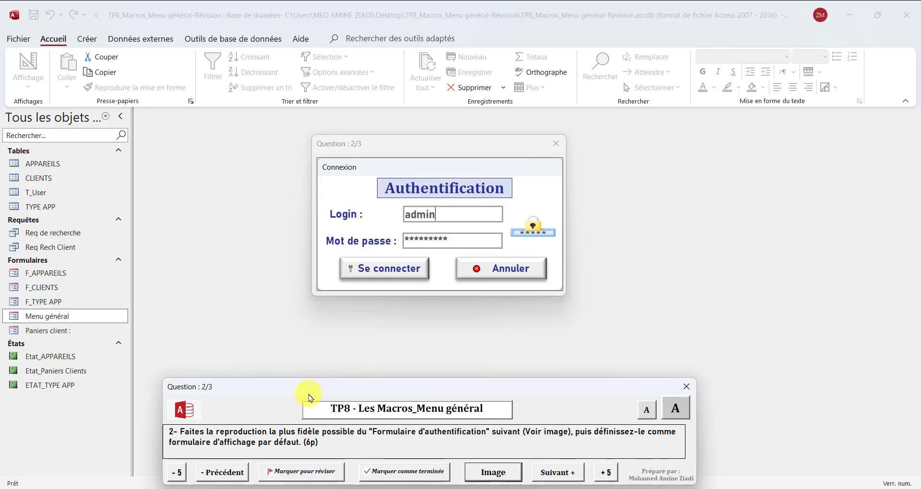
left_click_drag(418, 147, 728, 140)
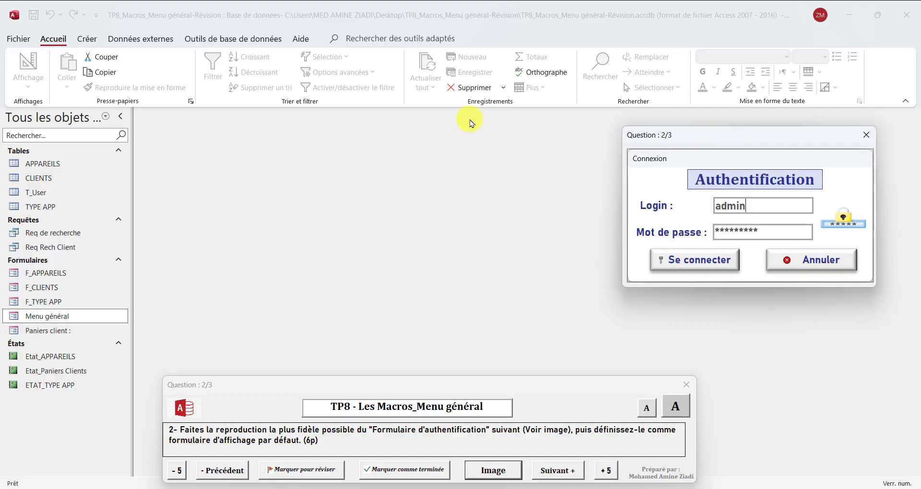
left_click(87, 41)
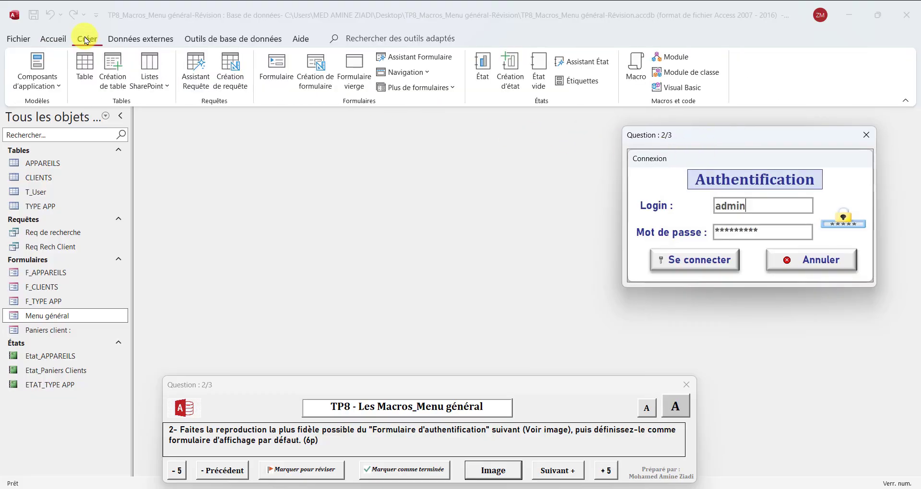
left_click(354, 81)
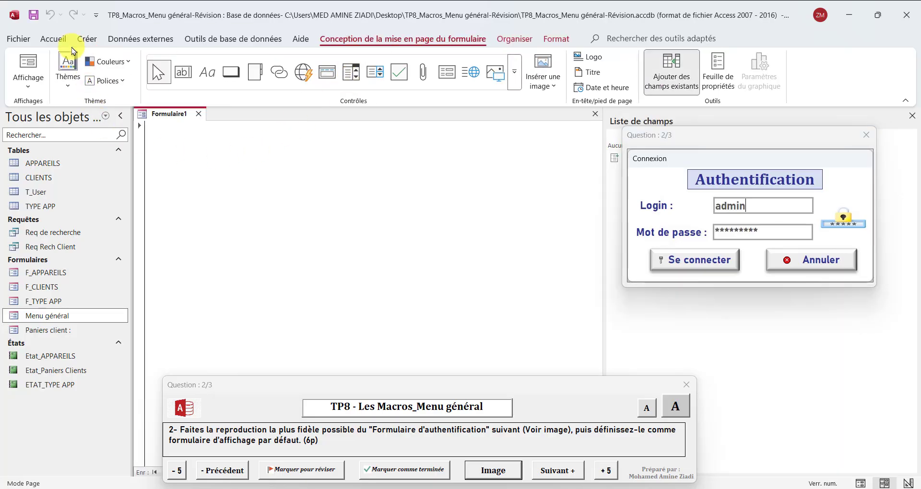
Save the blank form as Connexion and switch it to Design view
left_click(34, 17)
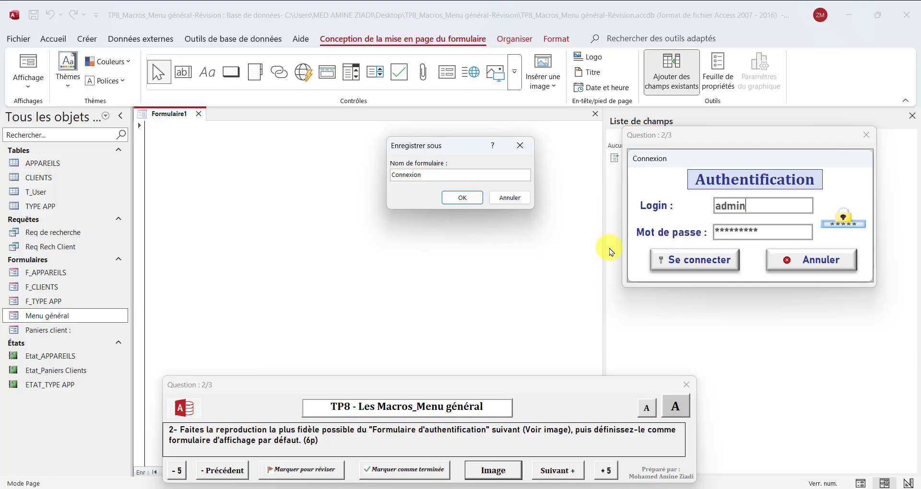
left_click(460, 196)
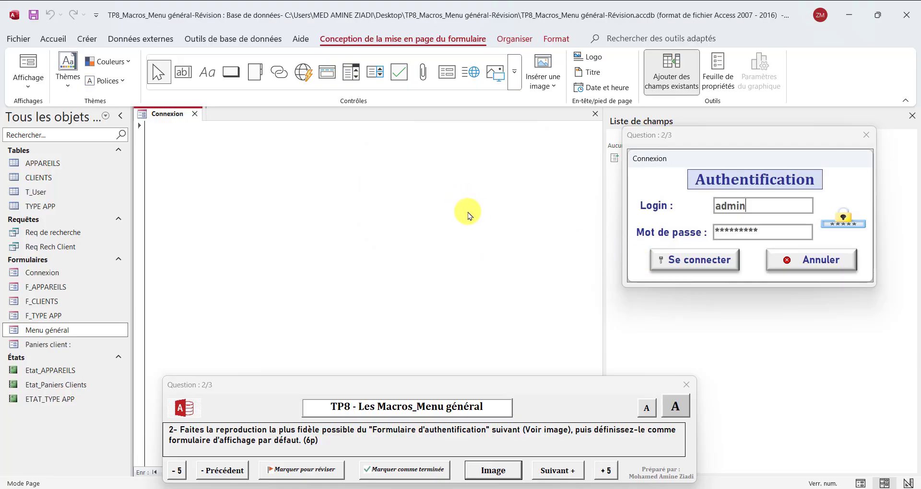
right_click(167, 113)
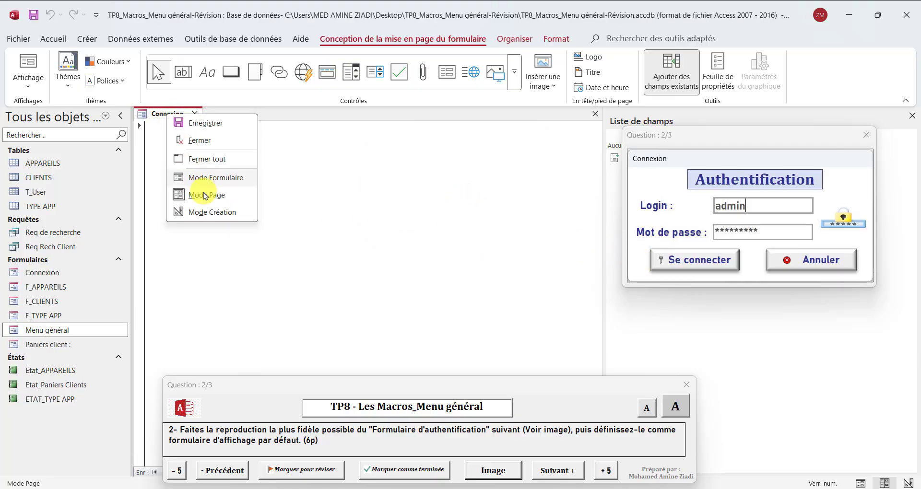
left_click(214, 213)
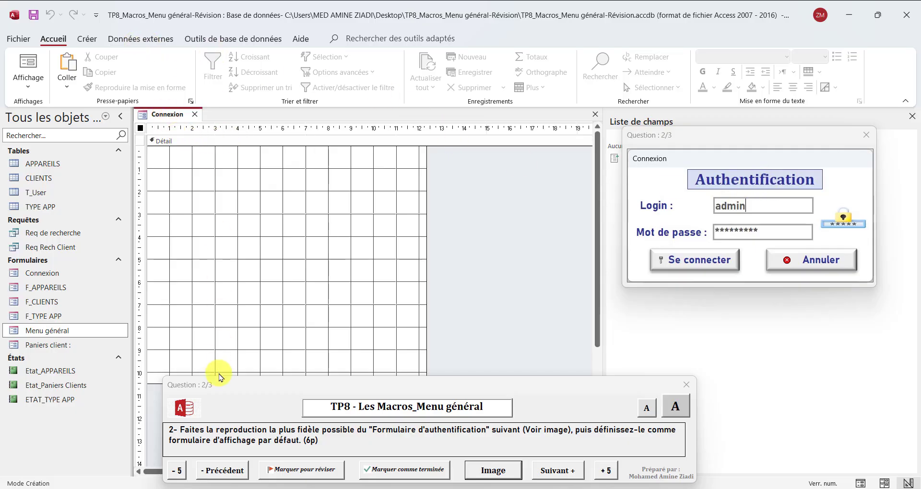
Draw a label near the top of the Détail section reading Authentification
left_click(154, 153)
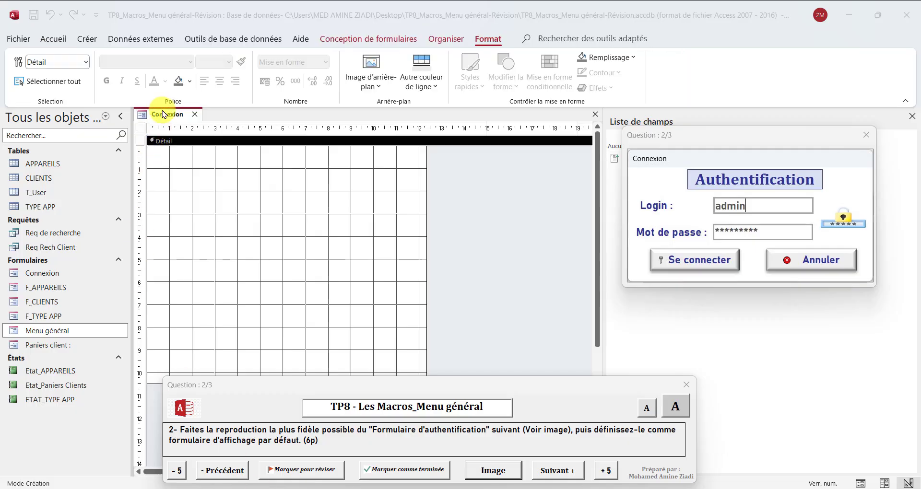
left_click(352, 40)
left_click(357, 38)
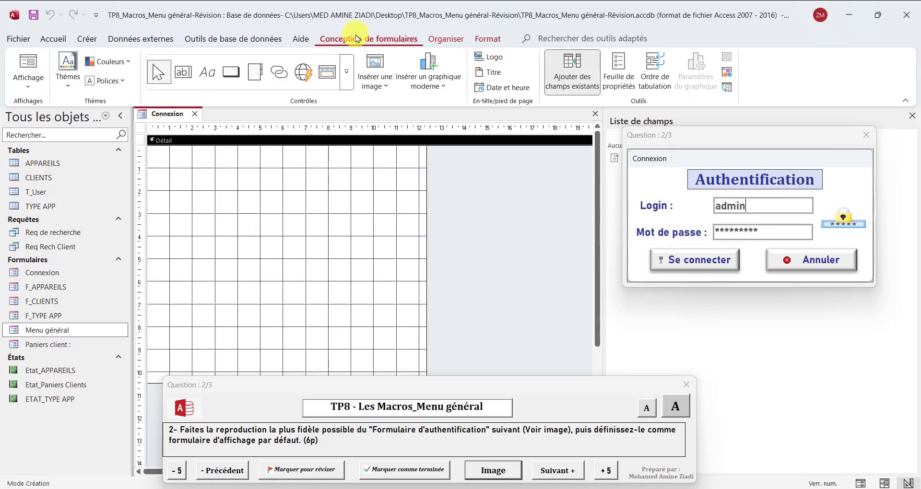
left_click(207, 80)
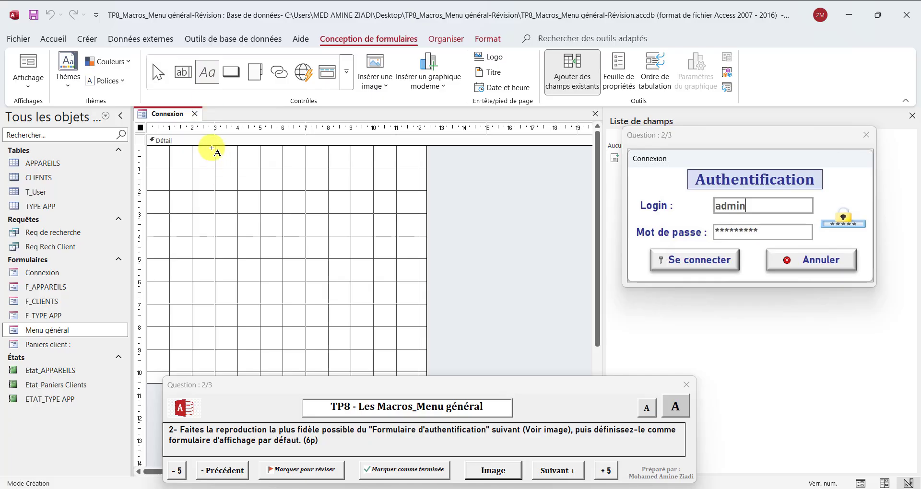
left_click_drag(212, 148, 355, 171)
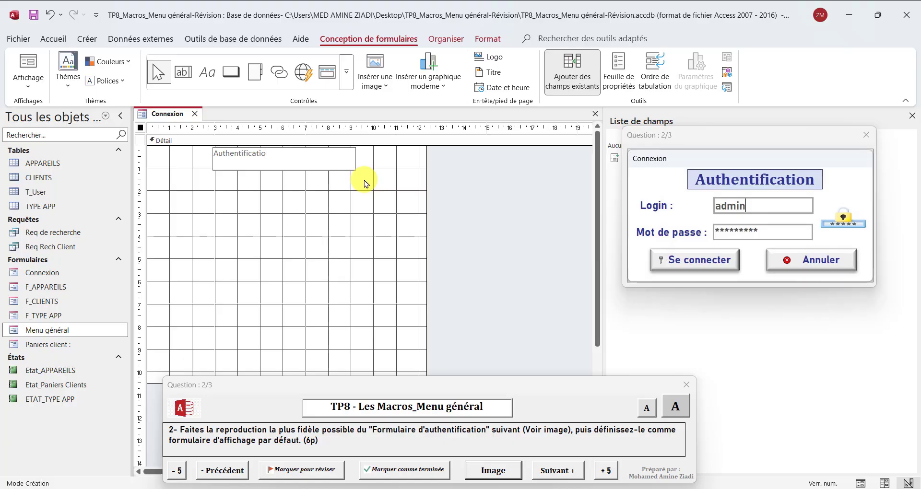
left_click(374, 224)
Format the Authentification label as Cambria, bold, size 20, centred
left_click(303, 168)
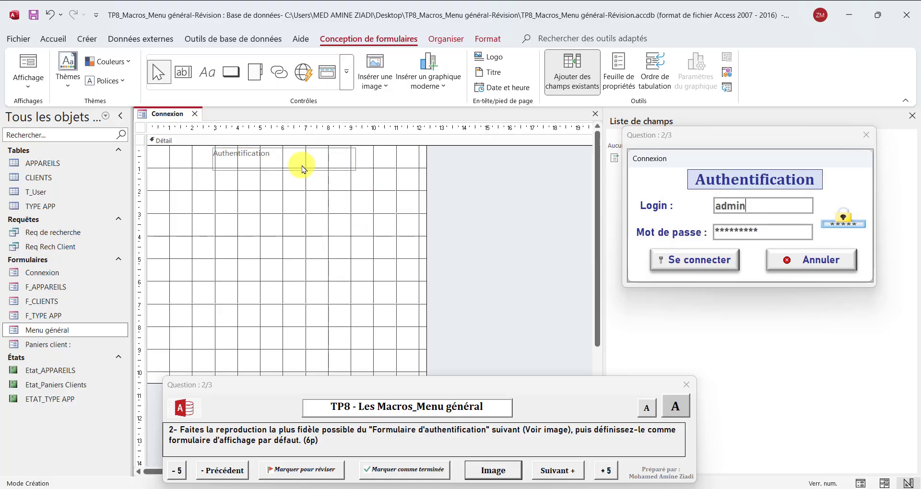
left_click(495, 42)
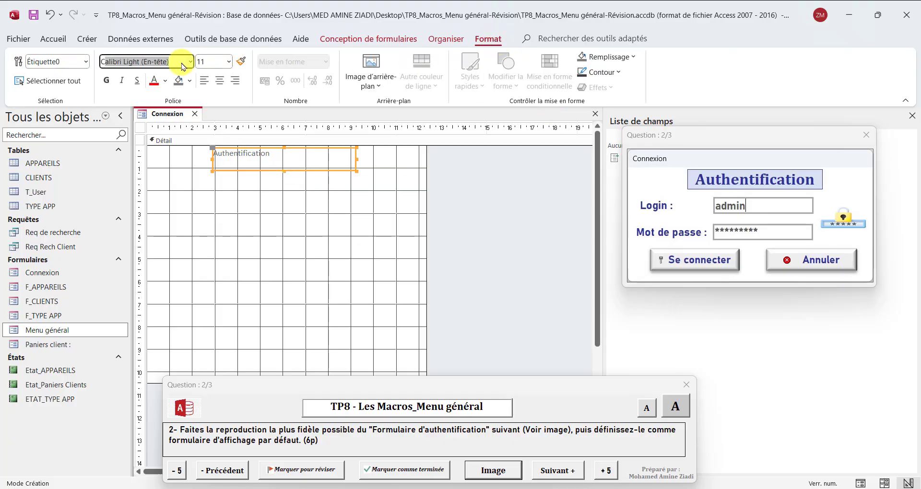
type("Cambria")
key("Return")
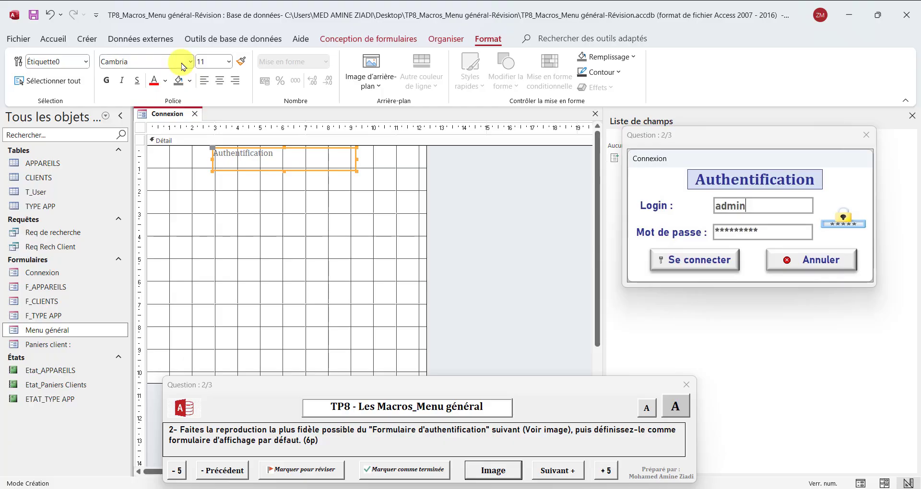
left_click(108, 82)
left_click(229, 63)
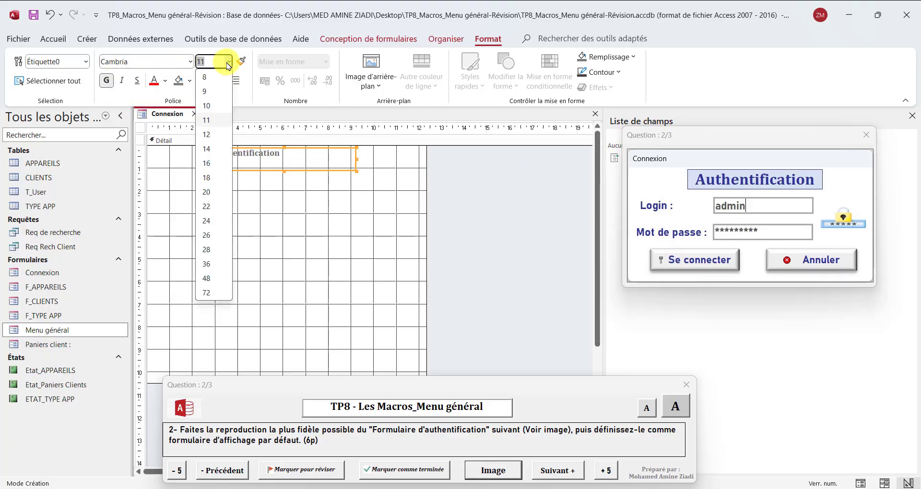
left_click(208, 181)
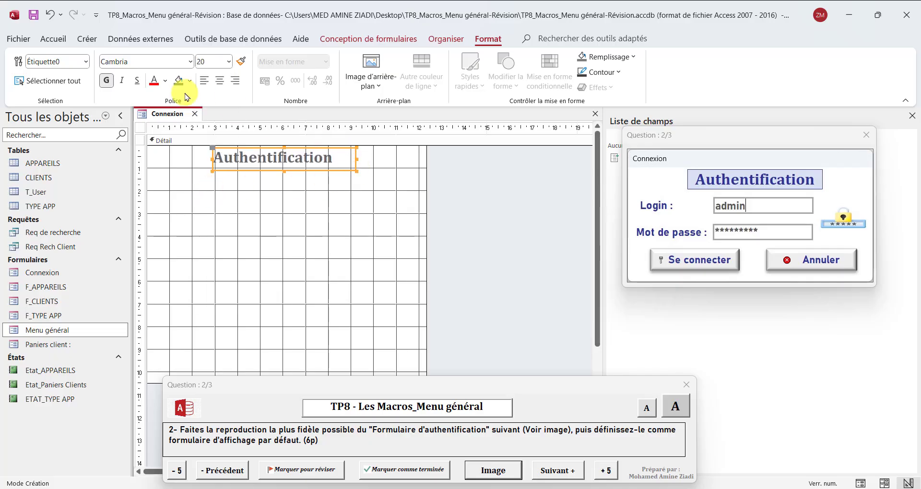
left_click(220, 82)
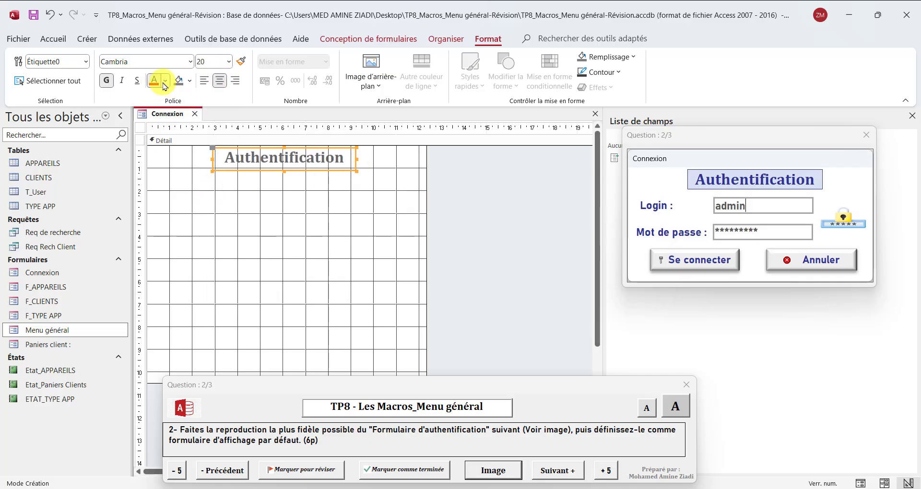
Give the title dark blue text, a light blue fill and a dark blue 2 pt border
left_click(166, 80)
left_click(284, 355)
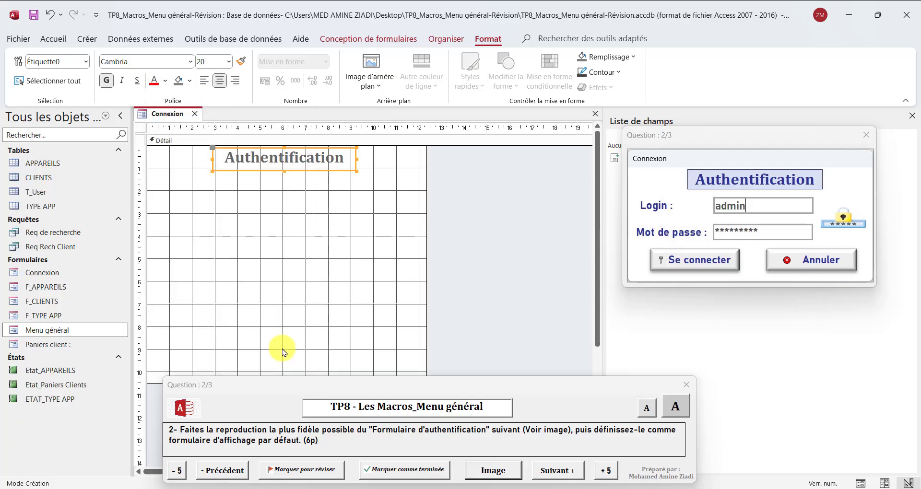
left_click(189, 81)
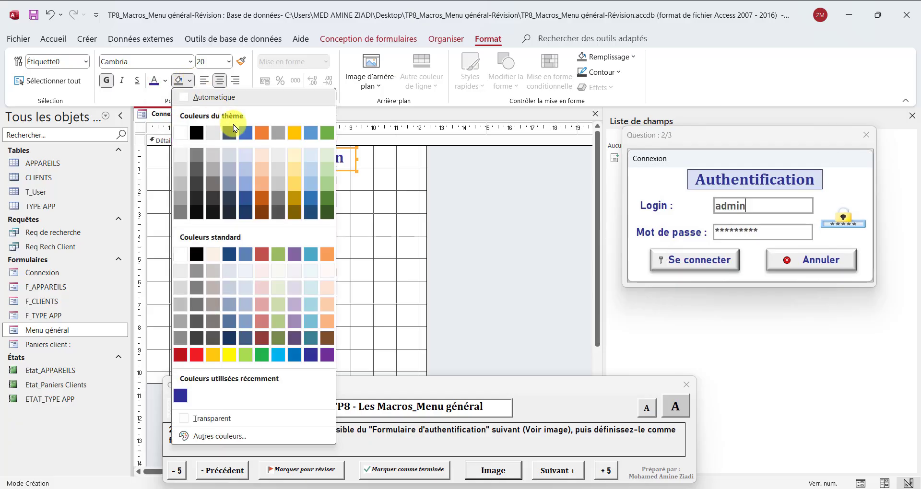
left_click(248, 160)
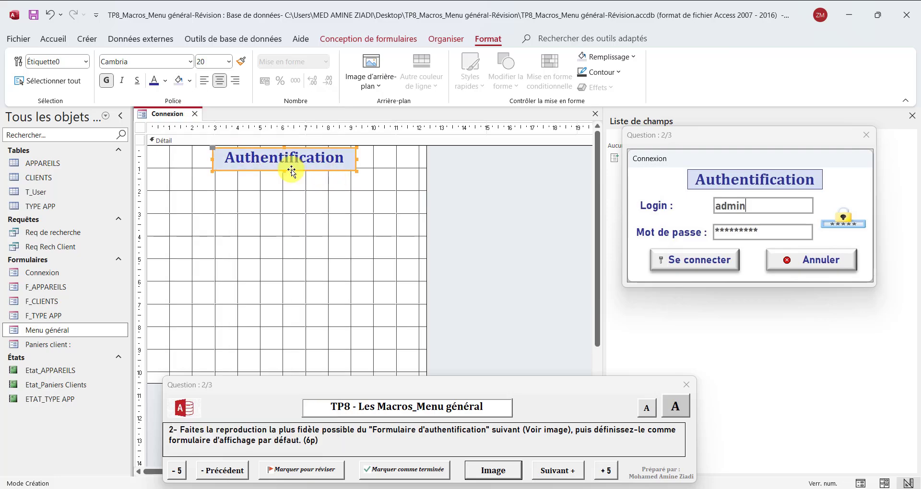
left_click(601, 82)
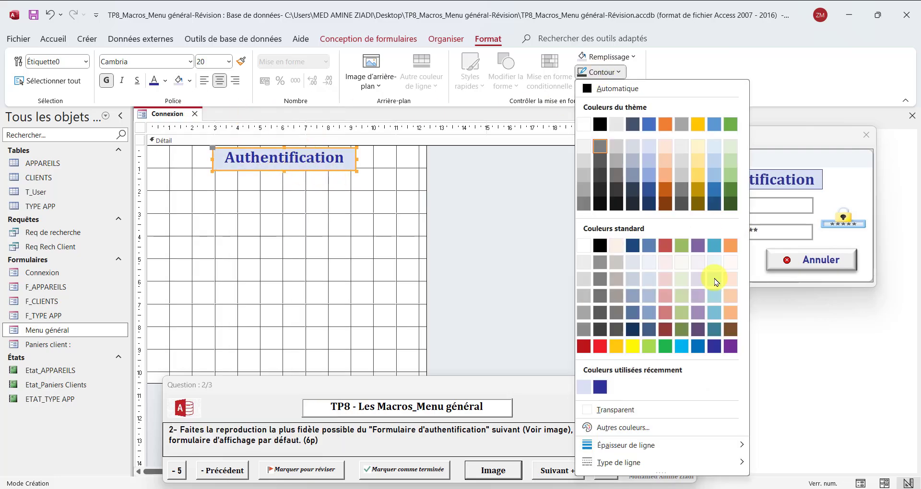
left_click(715, 349)
left_click(602, 72)
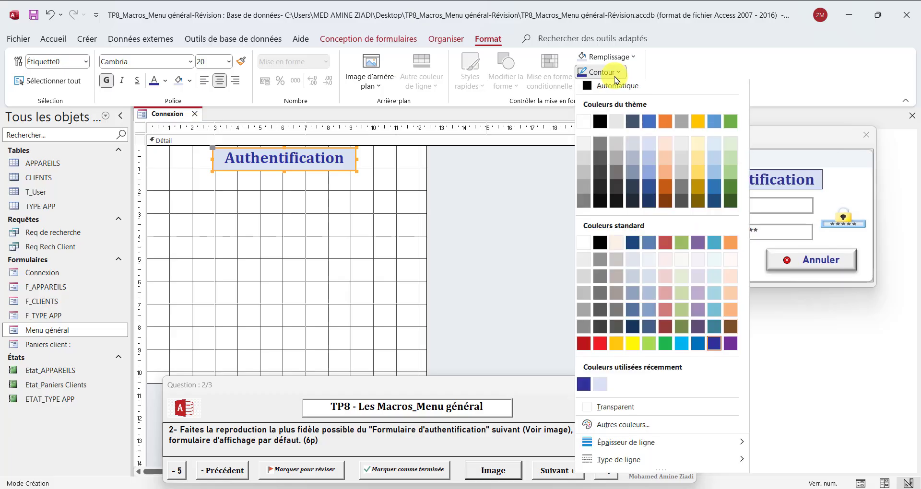
mouse_move(596, 444)
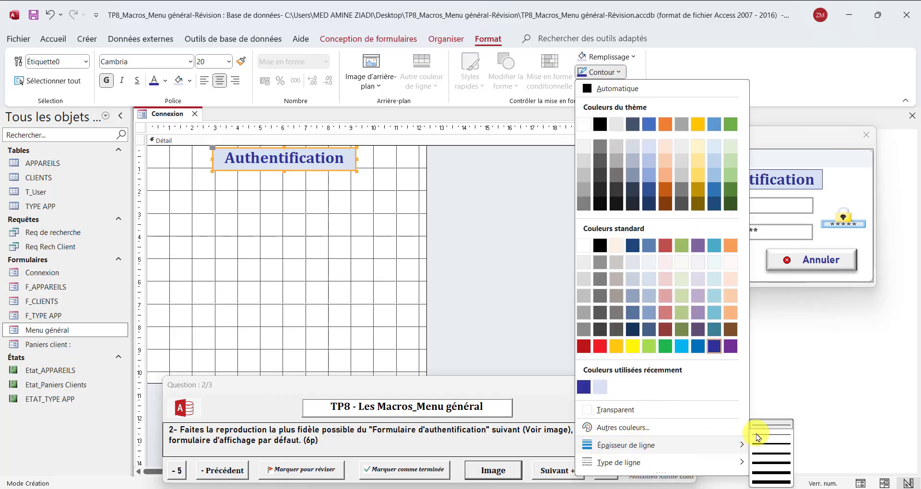
left_click(767, 447)
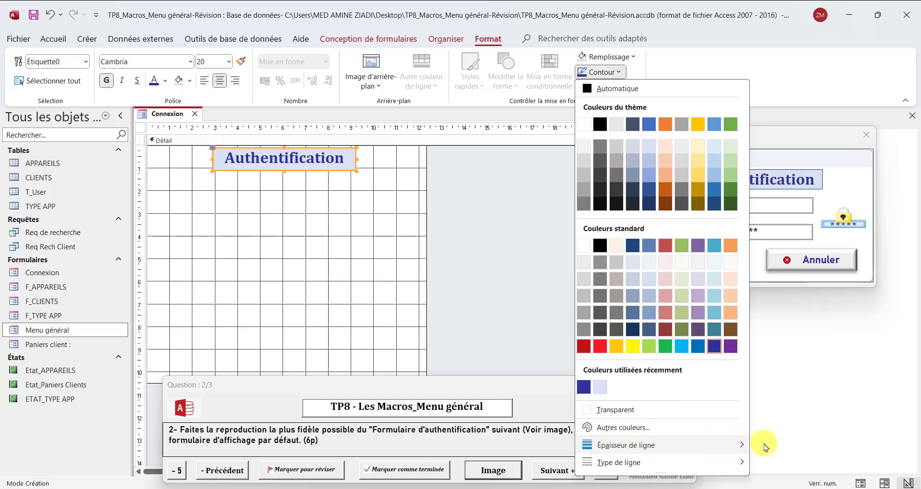
left_click(370, 228)
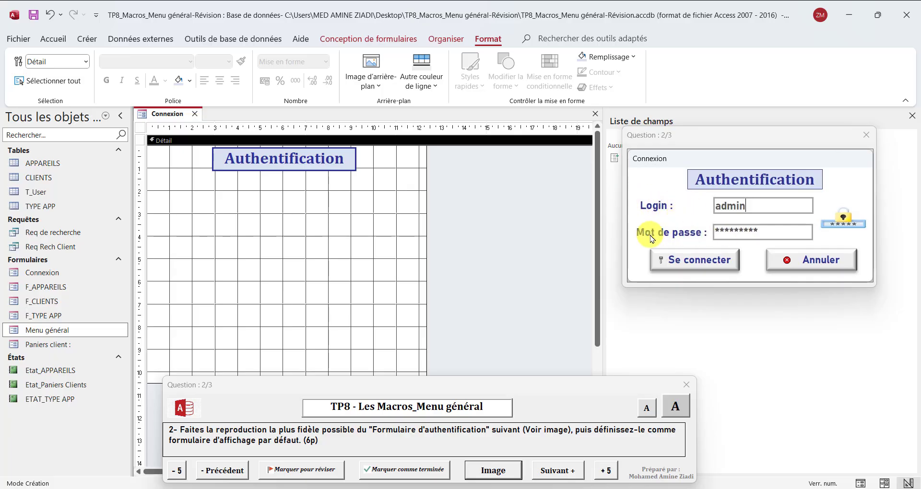
Draw two text boxes stacked below the Authentification title
left_click(328, 41)
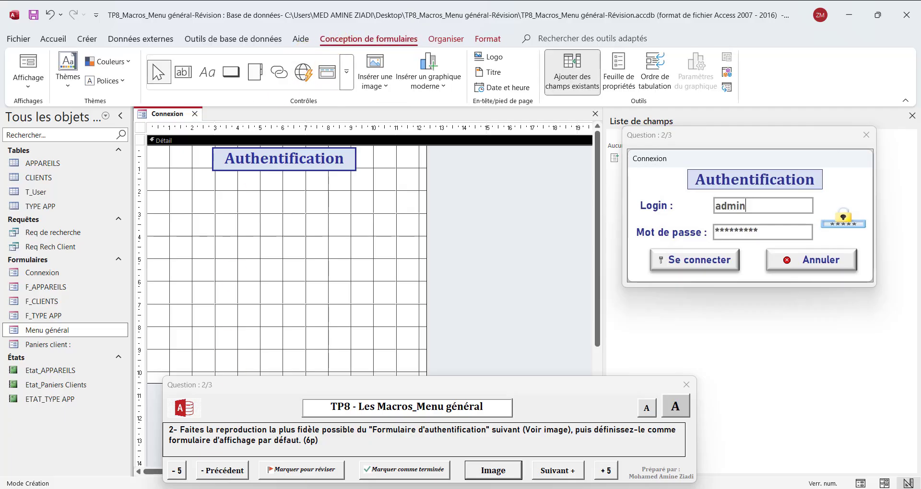
left_click(183, 81)
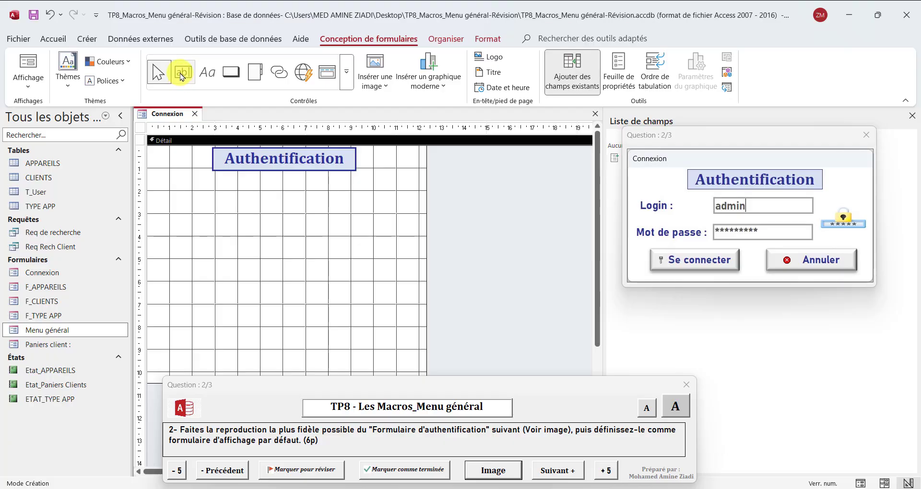
left_click(182, 81)
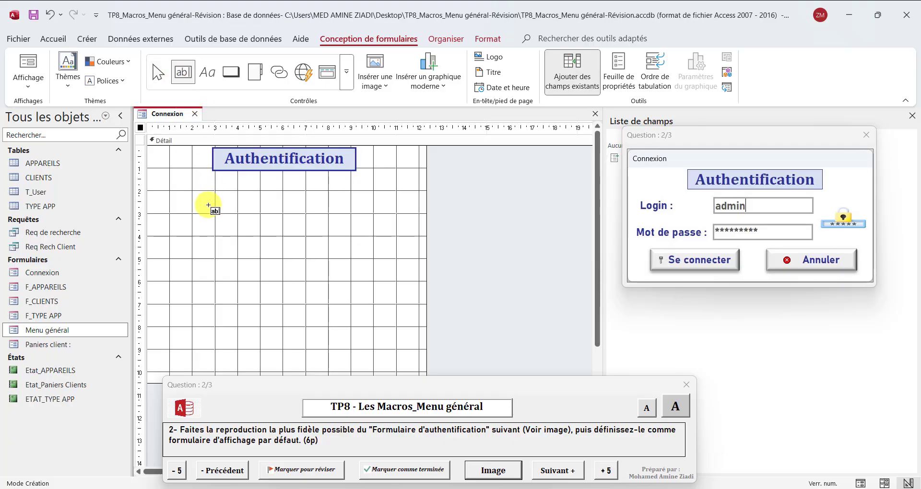
left_click_drag(252, 191, 371, 214)
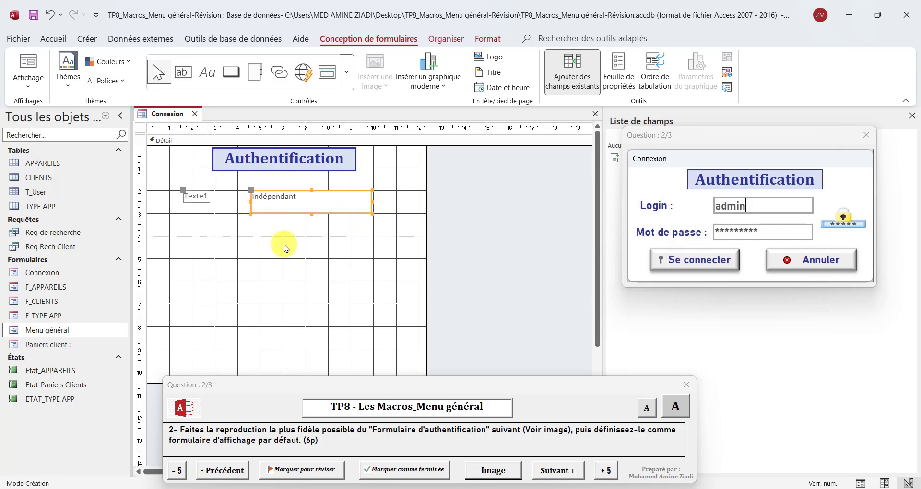
left_click(184, 74)
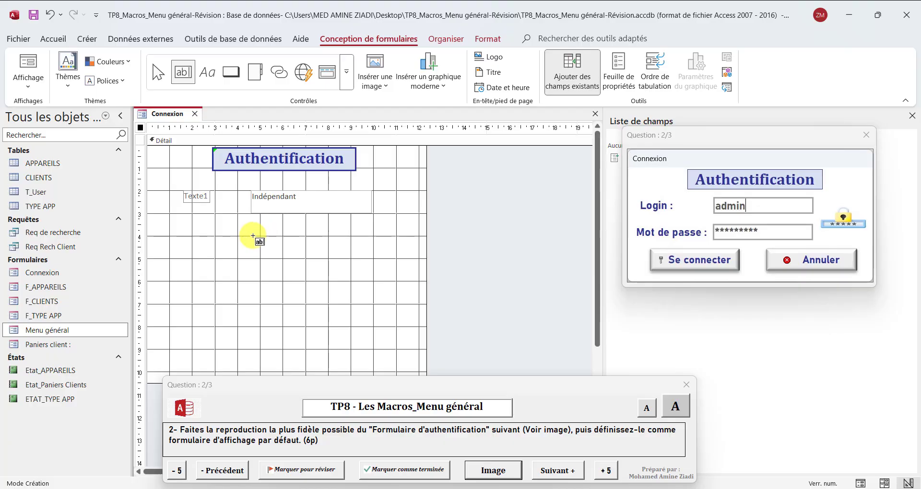
left_click_drag(259, 235, 374, 258)
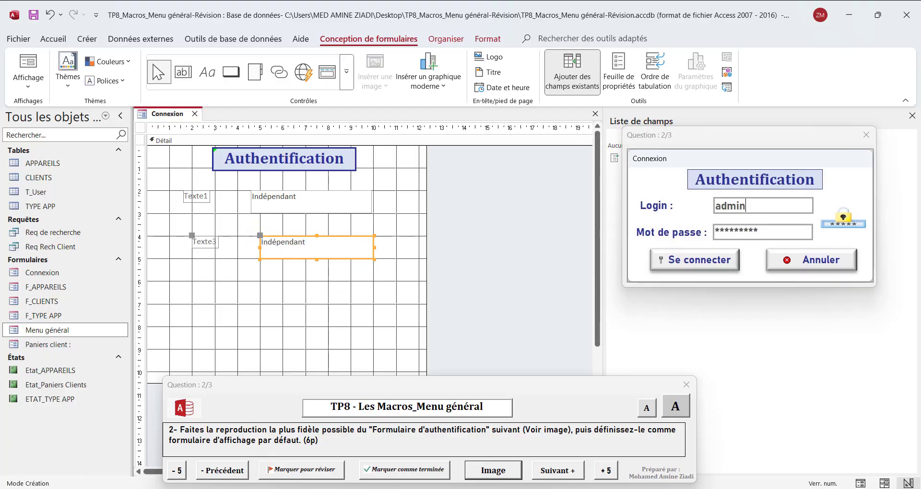
Rename the two text-box labels to Login : and Mot de passe :
left_click(194, 198)
left_click(195, 197)
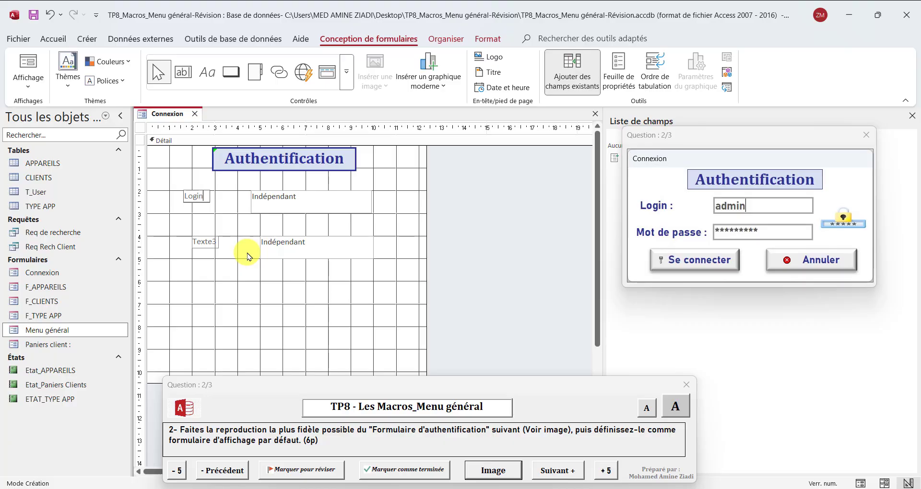
left_click(203, 242)
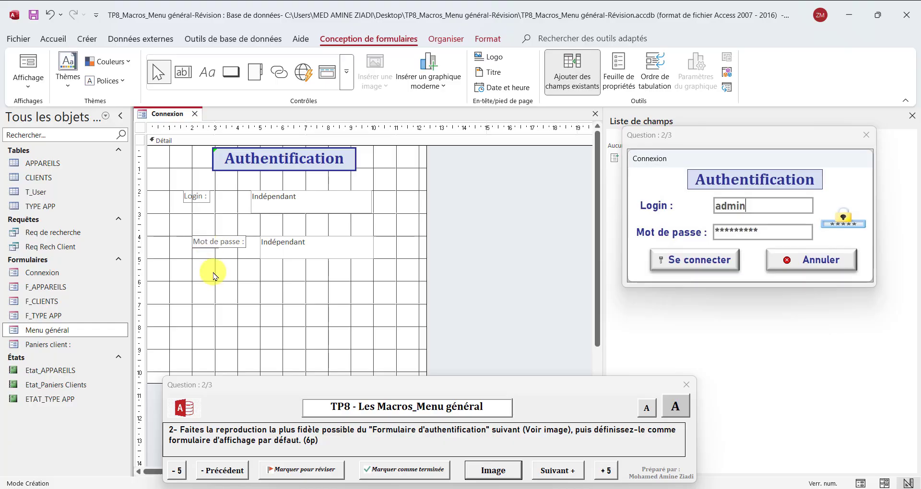
left_click(203, 241)
left_click(200, 197)
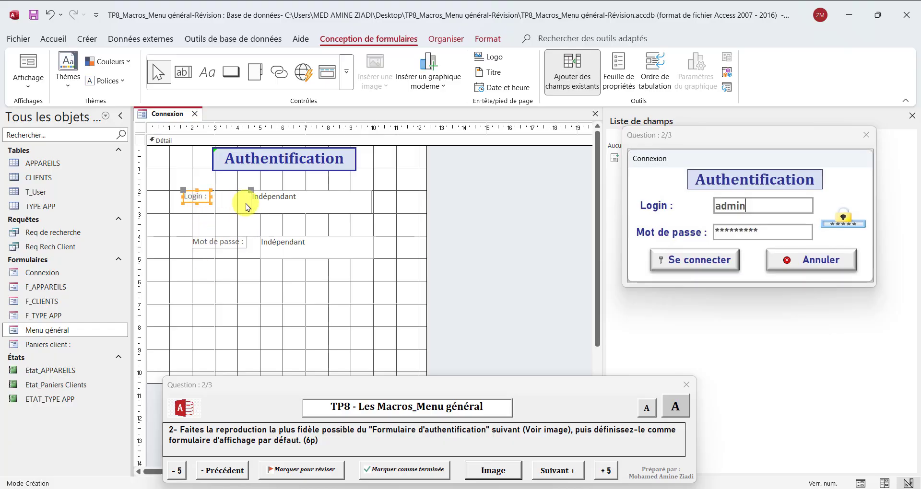
Select both labels and text boxes and set their font to Cambria
left_click(284, 210, "shift")
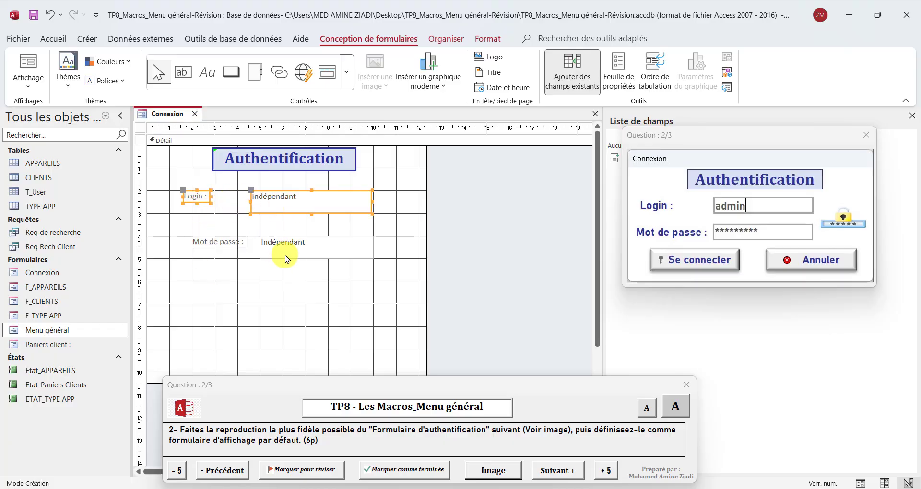
left_click(288, 252, "shift")
left_click(226, 242, "shift")
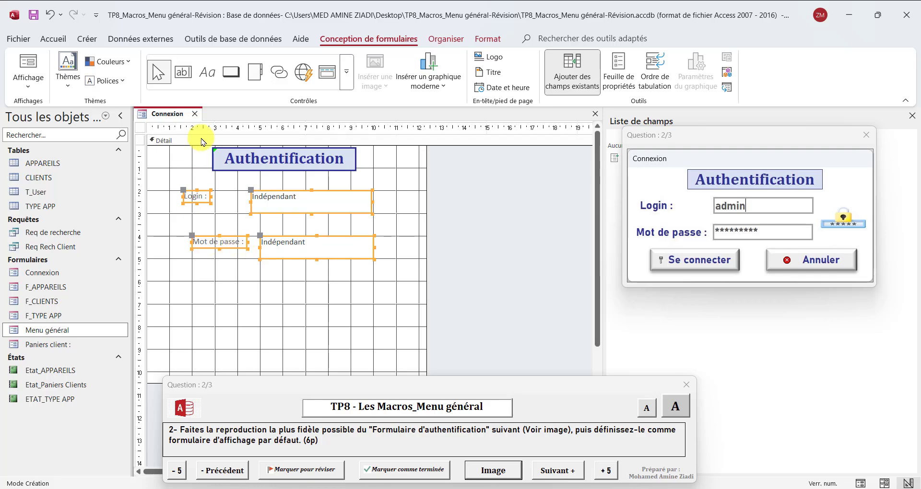
left_click(496, 43)
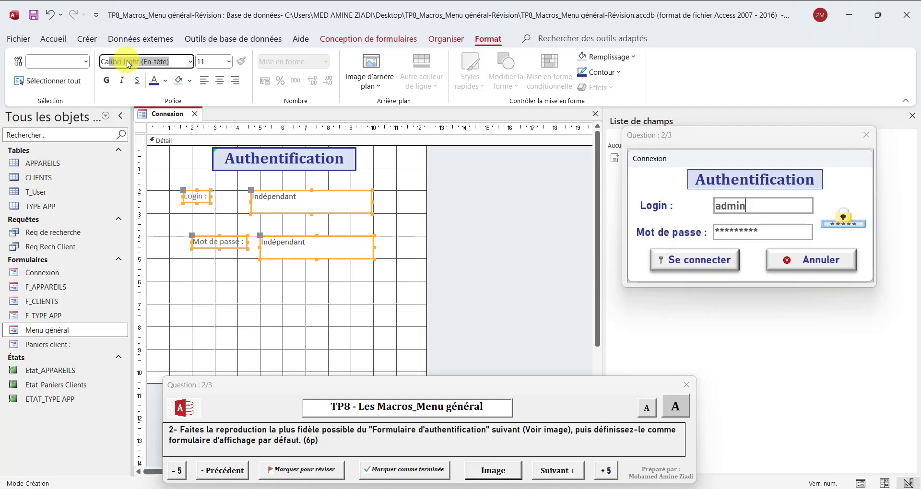
type("Cambria")
key("Return")
left_click(229, 61)
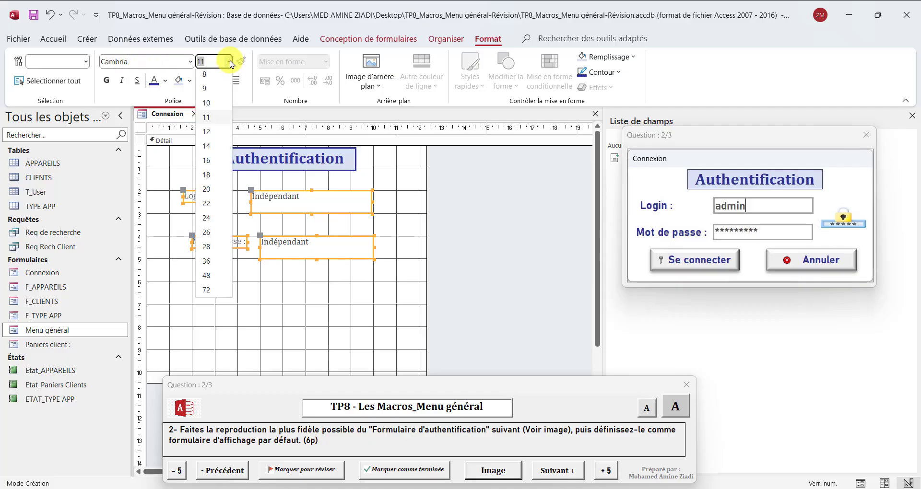
Set the selected labels and boxes to 14-point bold
left_click(214, 153)
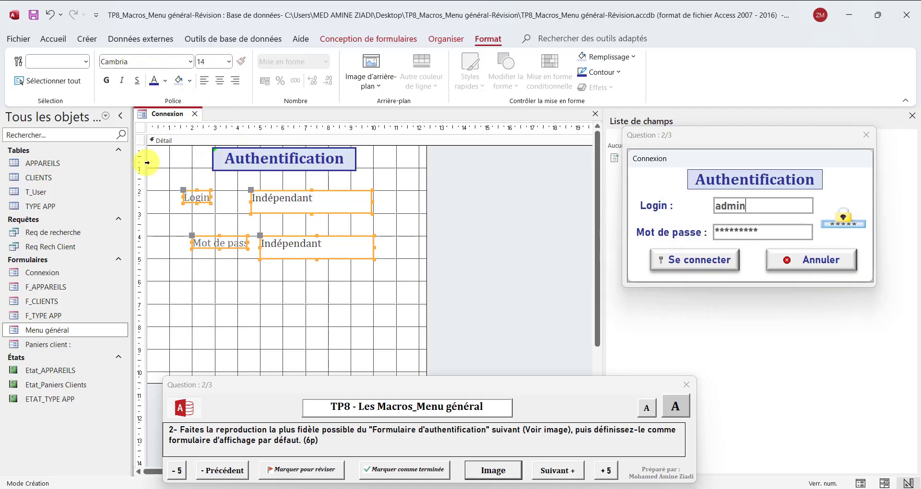
left_click(106, 81)
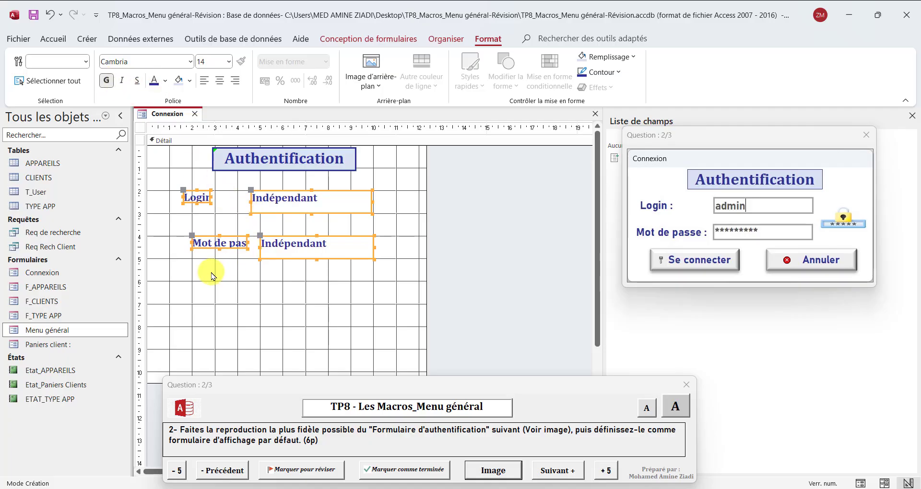
left_click(211, 223)
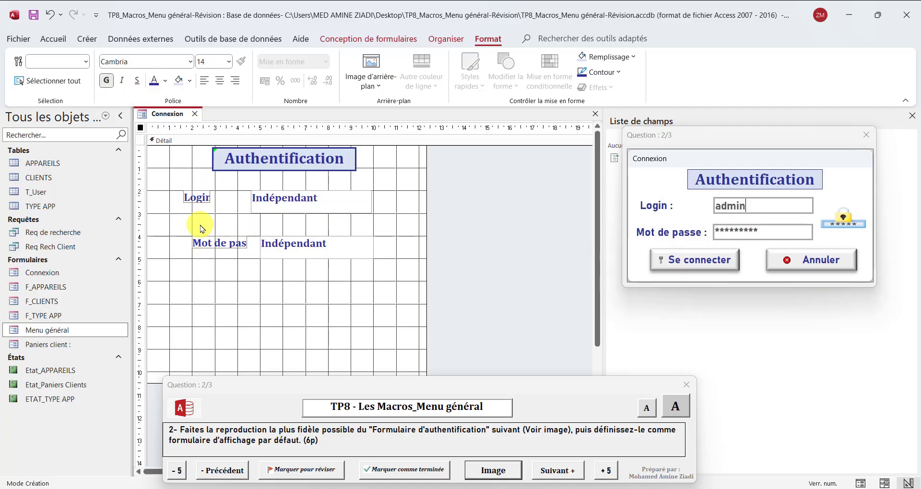
Align the password row with the Login row, narrowing the Login box and shifting the password box
left_click(188, 203)
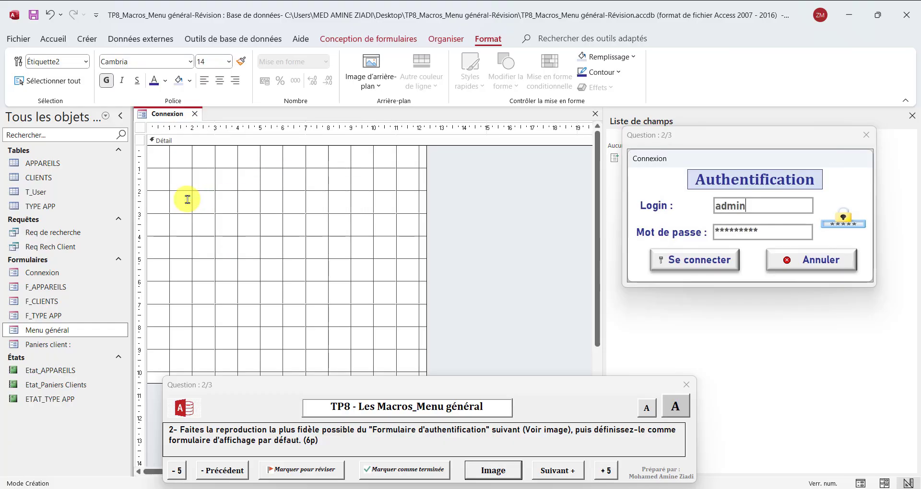
left_click(221, 243)
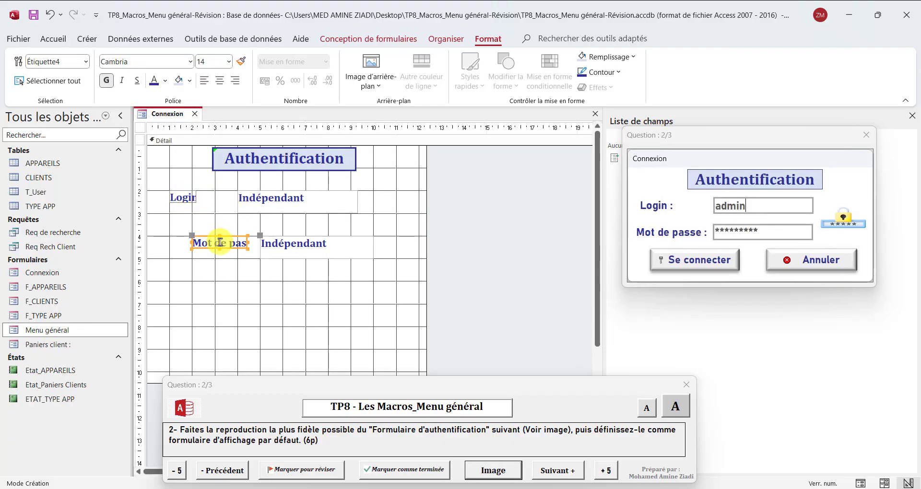
key("Left")
key("Left")
key("Left")
key("Left")
key("Left")
key("Left")
key("Left")
key("Left")
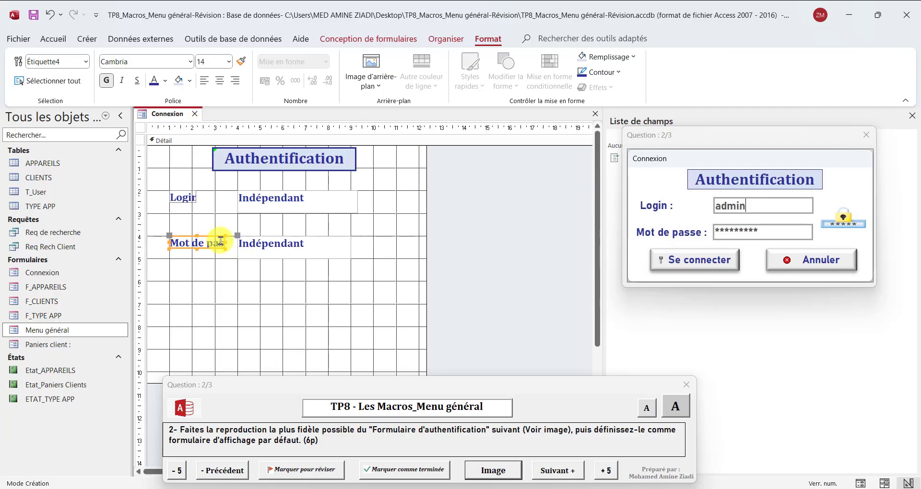
left_click(272, 243)
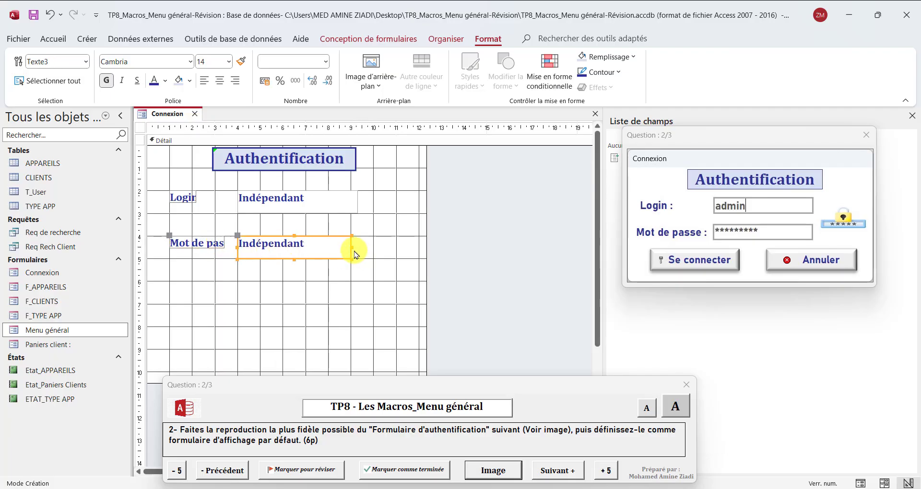
left_click(319, 204)
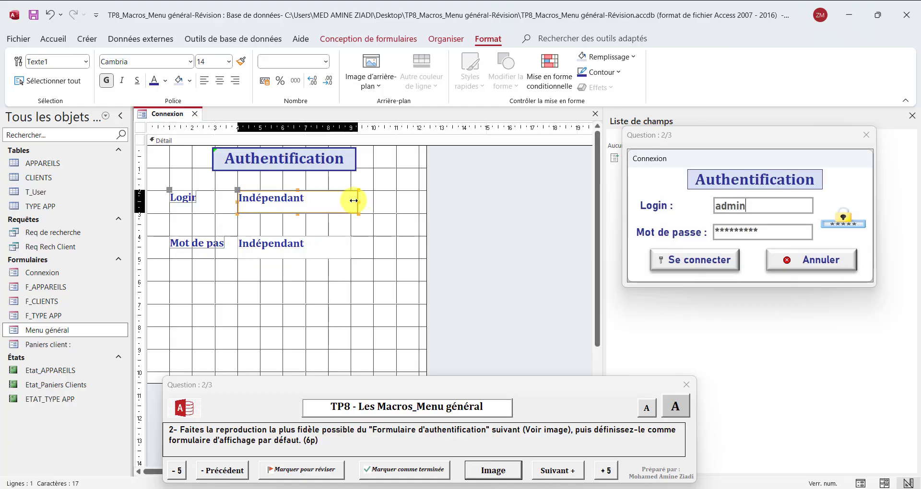
left_click_drag(354, 201, 351, 200)
left_click(298, 246)
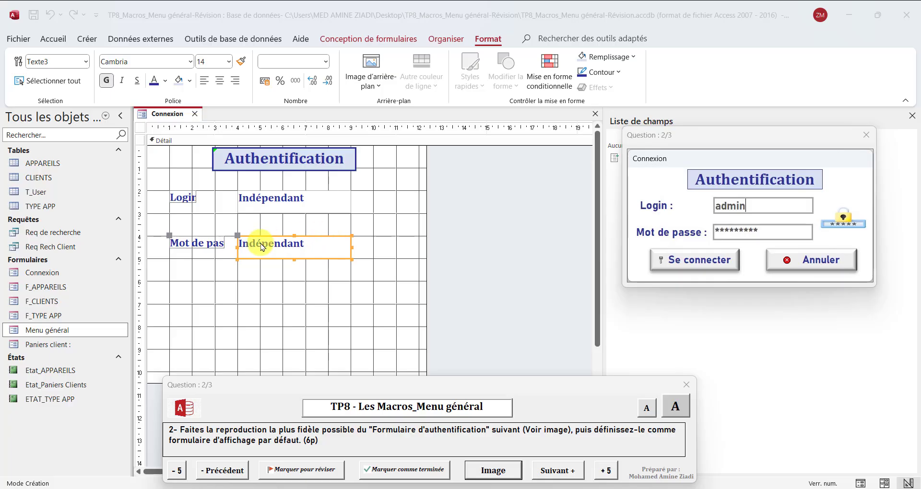
left_click(242, 236)
left_click_drag(242, 236, 262, 236)
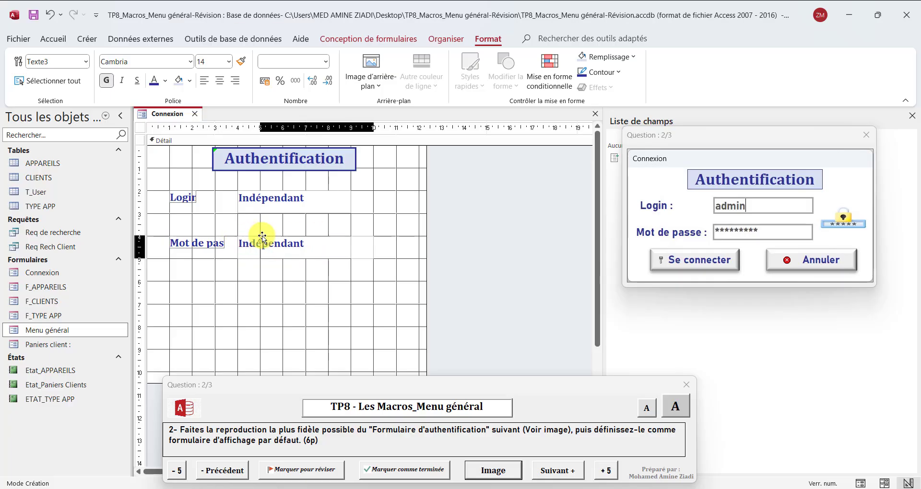
Widen the Mot de passe : and Login : labels so their text shows fully
left_click(223, 241)
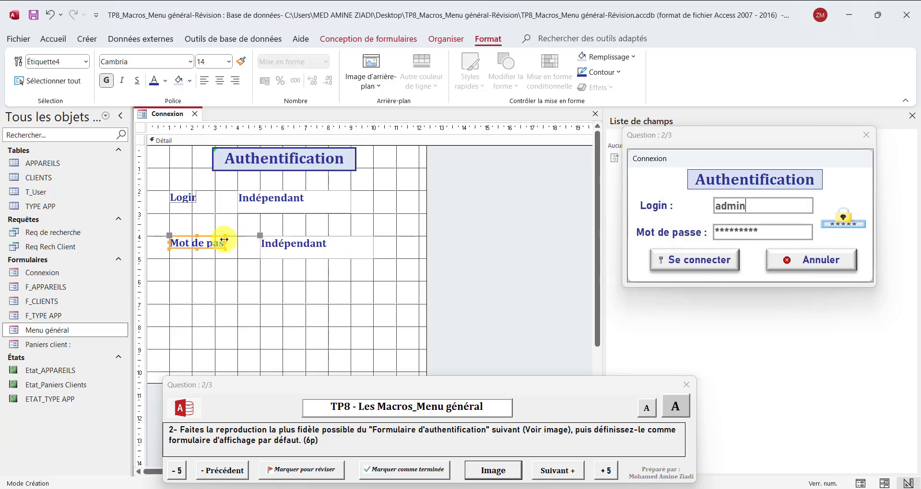
mouse_move(224, 241)
left_mouse_down()
mouse_move(247, 244)
mouse_move(211, 253)
left_mouse_up()
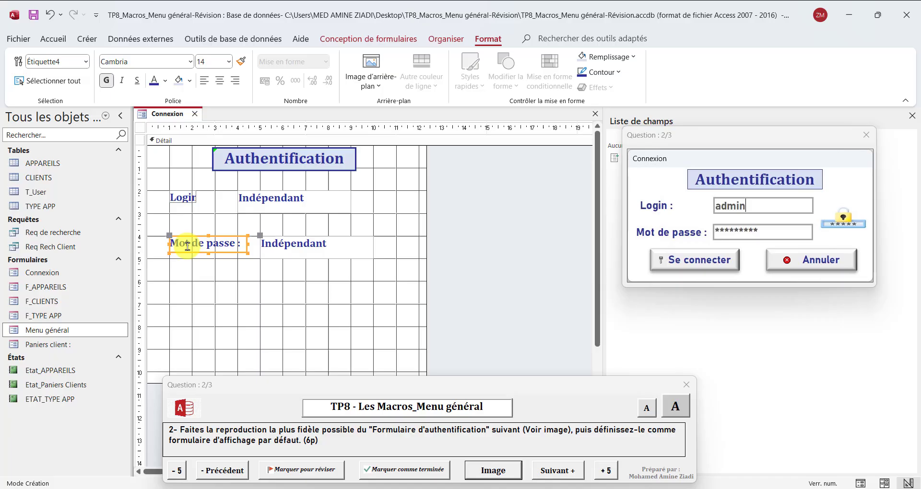
left_click(190, 198)
left_click_drag(198, 199, 258, 189)
left_click(255, 203)
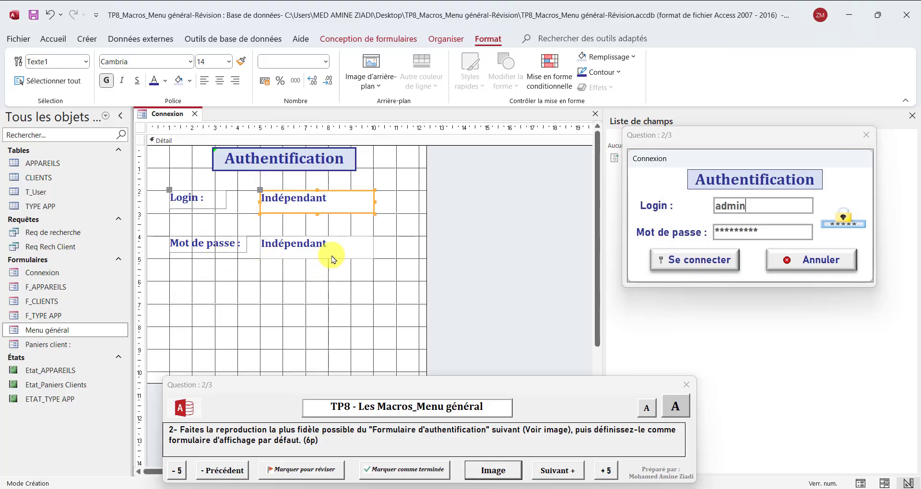
Set both text boxes to Bahnschrift with a dark grey font colour
left_click(287, 488)
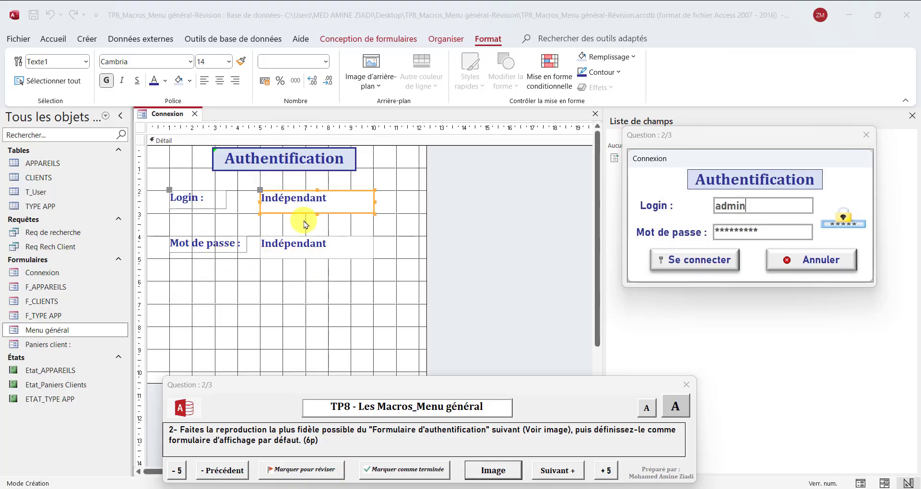
left_click(305, 243, "shift")
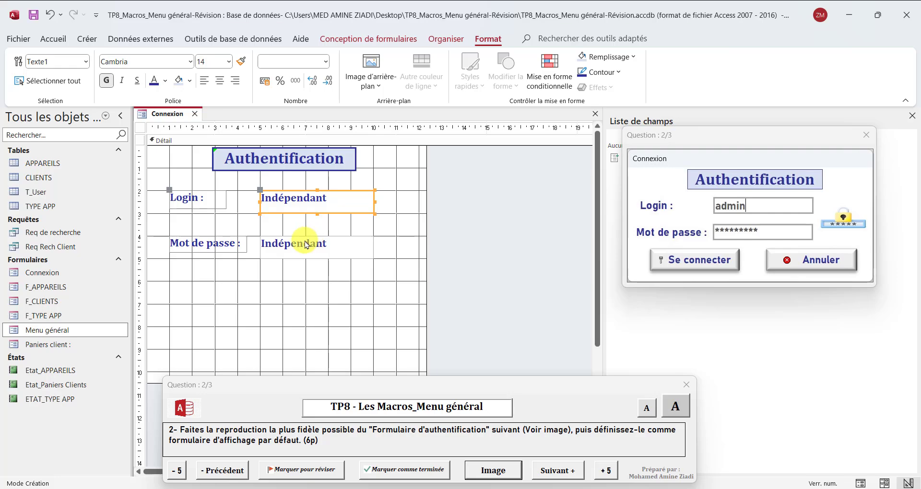
left_click(163, 60)
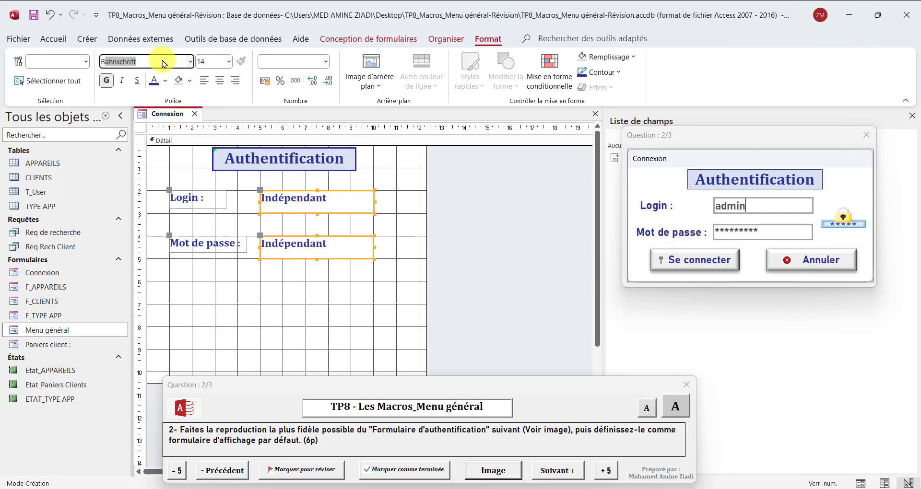
type("Bah")
key("Return")
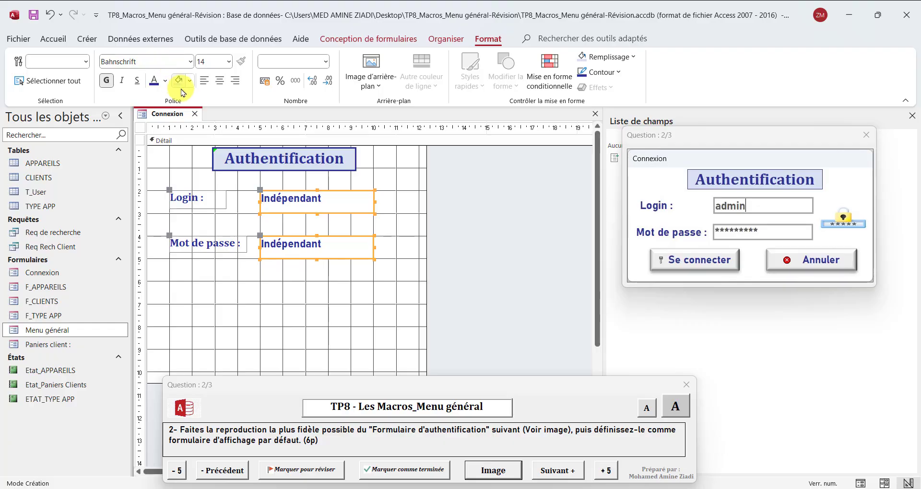
left_click(166, 82)
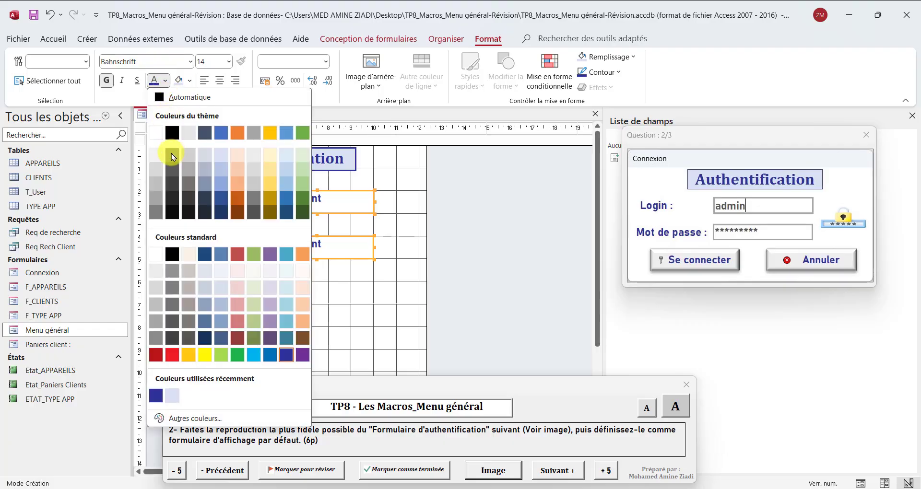
left_click(171, 158)
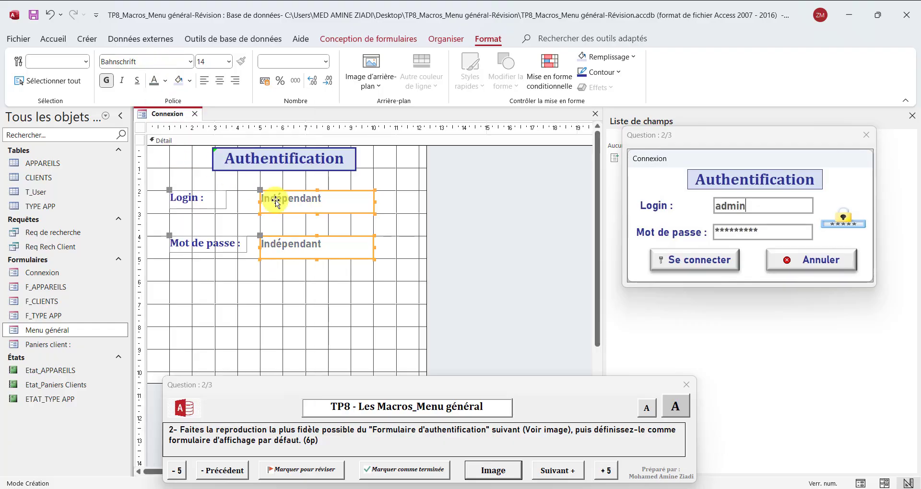
left_click(165, 81)
left_click(172, 169)
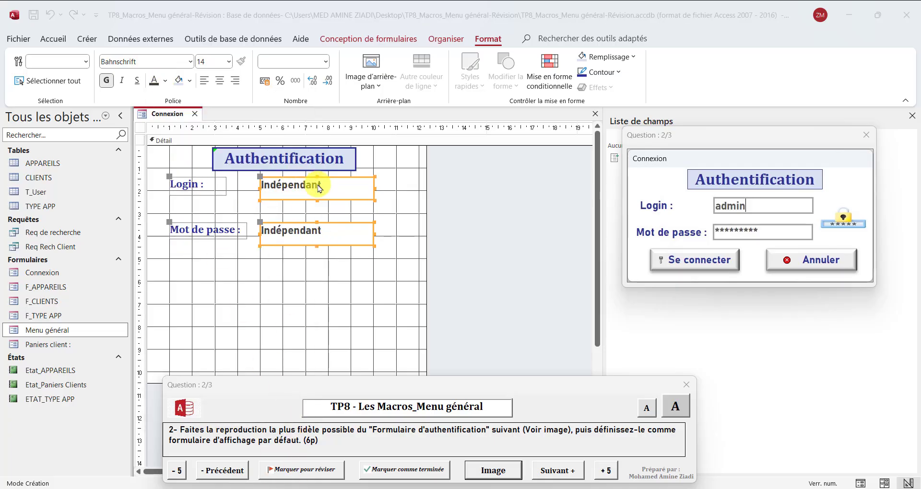
Move the two login rows up closer to the title
left_click(318, 184)
left_click(394, 201)
left_click(306, 194)
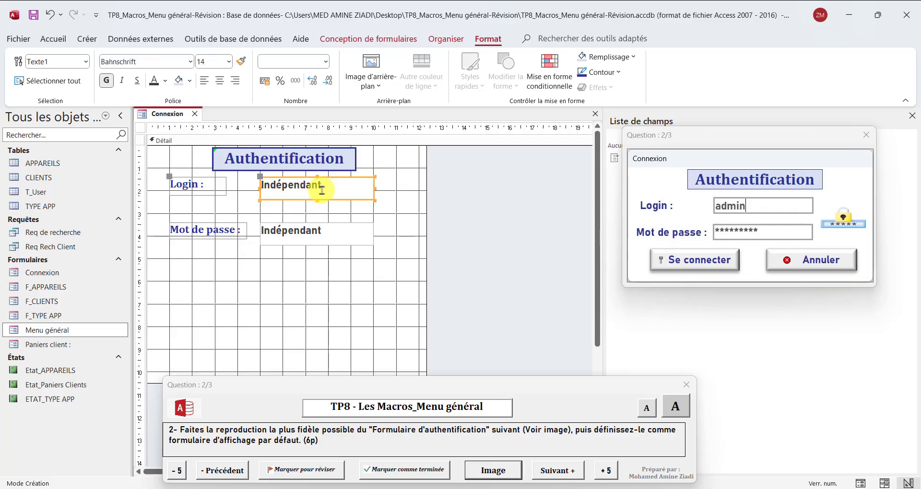
In the Property Sheet's Toutes tab, name the first text box login and the second mdp
left_click(380, 41)
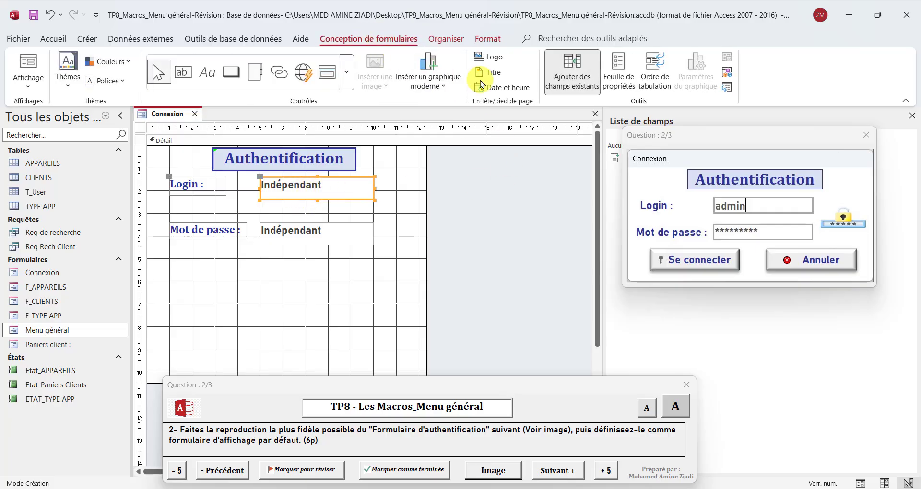
left_click(618, 72)
left_click_drag(672, 135, 552, 312)
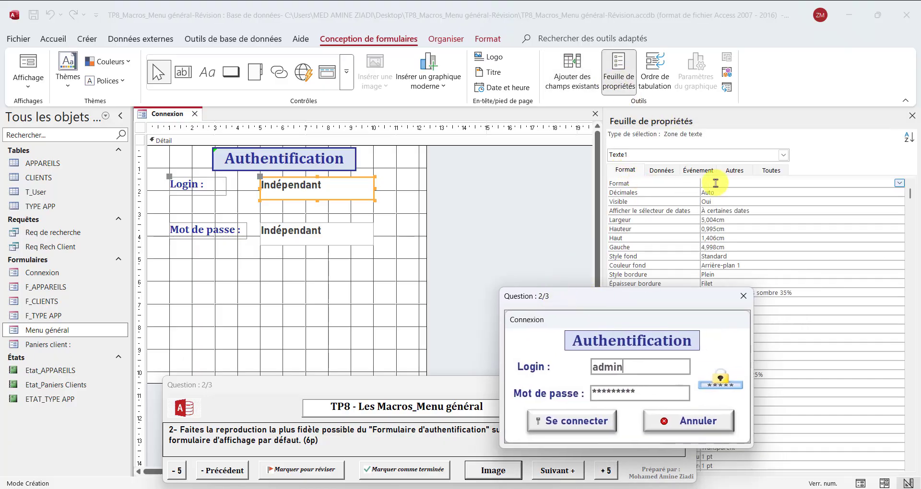
left_click(769, 171)
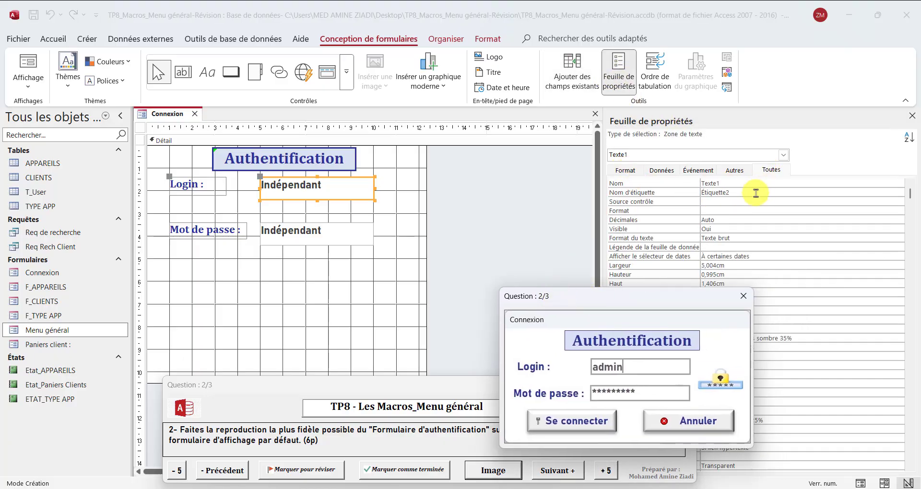
left_click(721, 183)
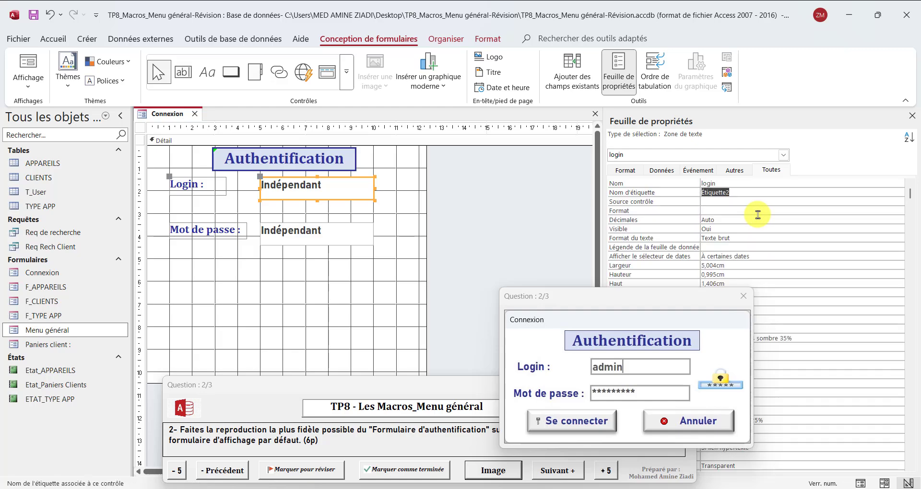
left_click(342, 232)
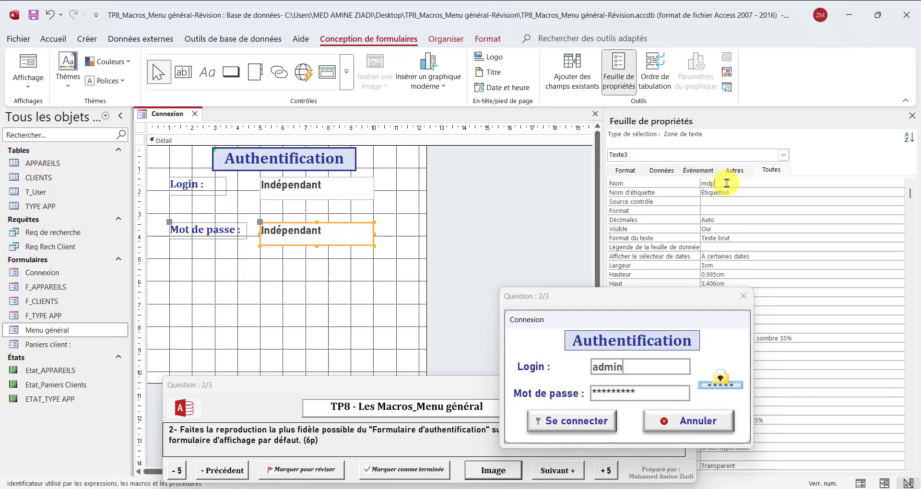
left_click(727, 183)
type("mdp")
key("Return")
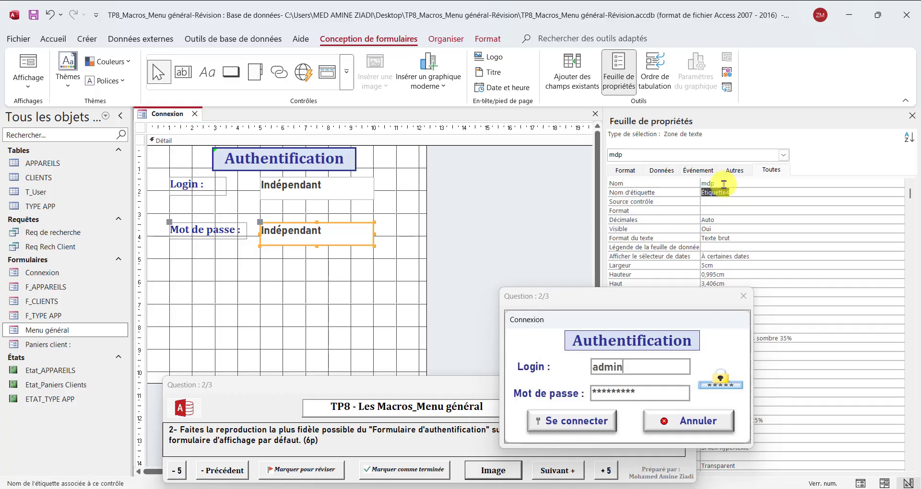
Run Connexion in Form view and type test text, seeing the password appear unmasked
right_click(171, 117)
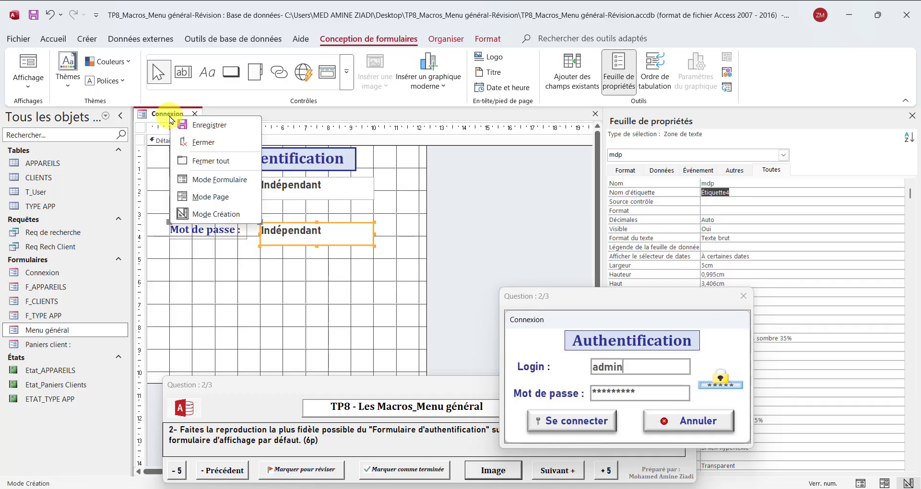
left_click(225, 183)
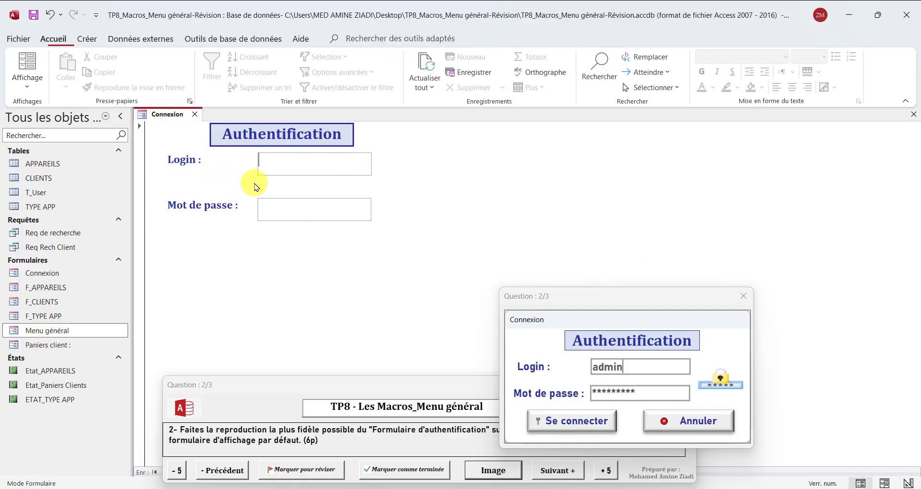
type("dfdsgfsdg")
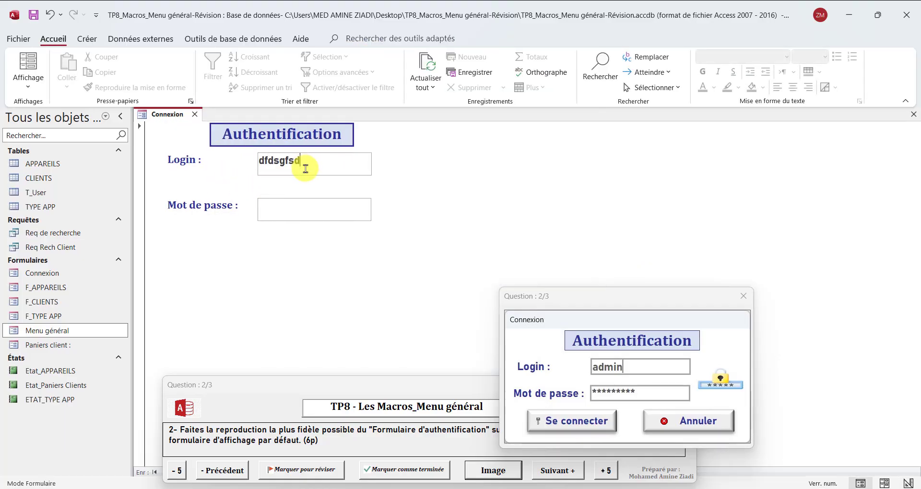
left_click(300, 208)
type("dsgdsgsd")
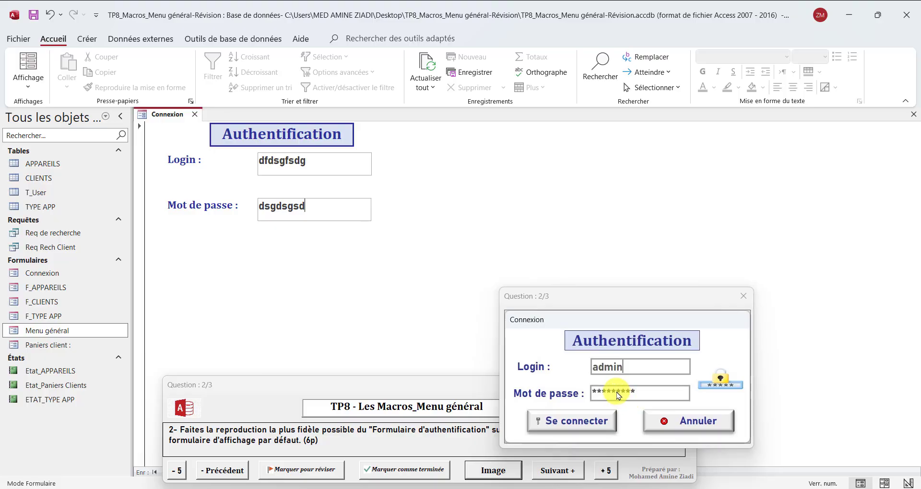
right_click(161, 116)
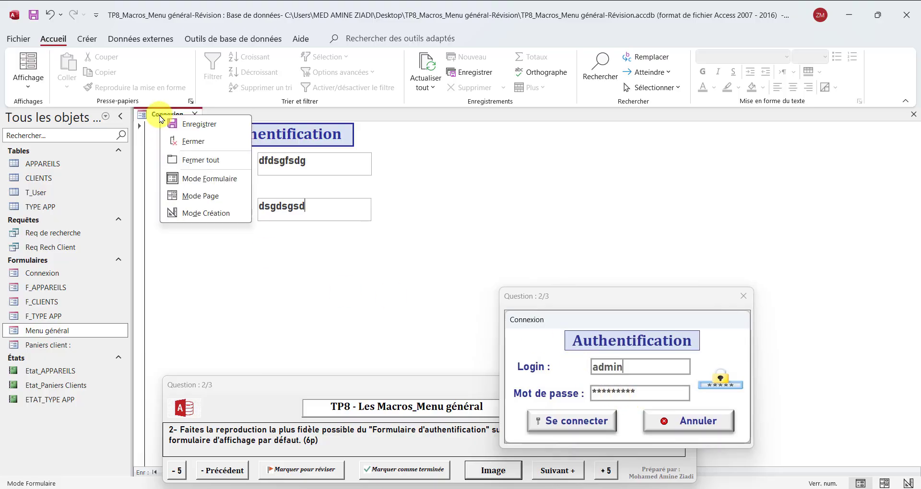
Back in Design view, apply the Mot de passe input mask to the mdp box via the wizard
left_click(197, 213)
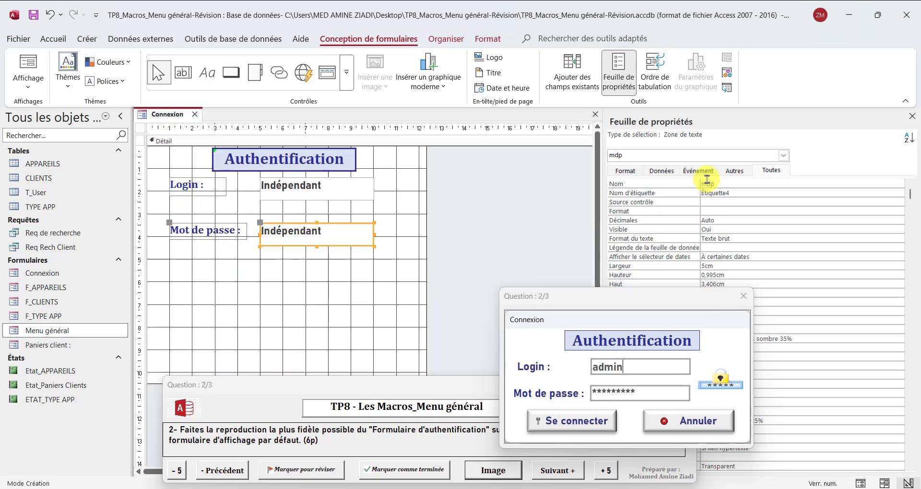
left_click(734, 171)
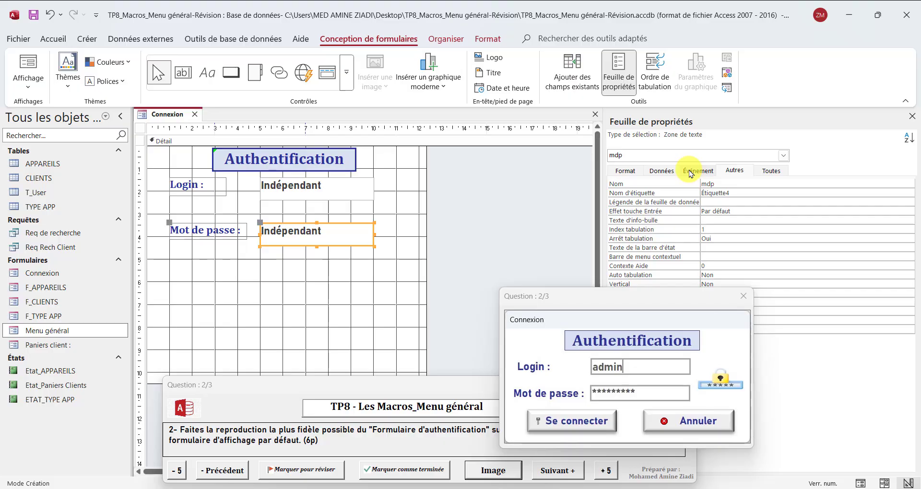
left_click(669, 172)
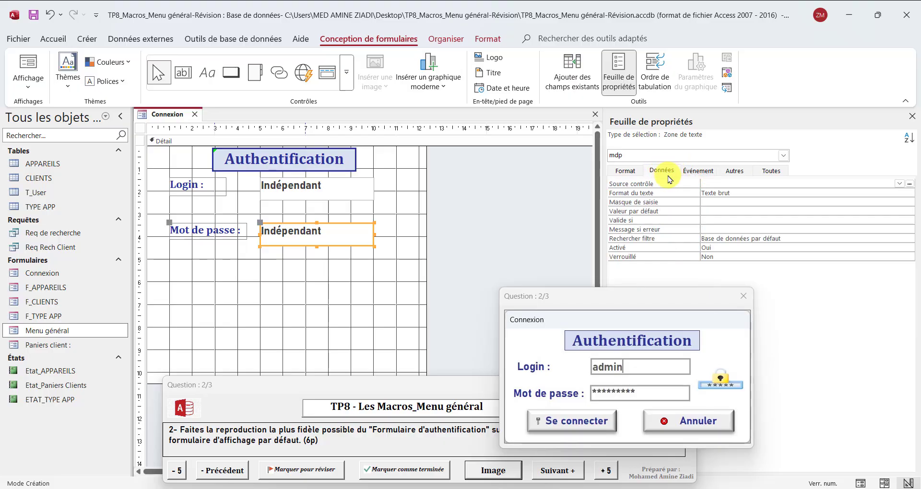
left_click(708, 202)
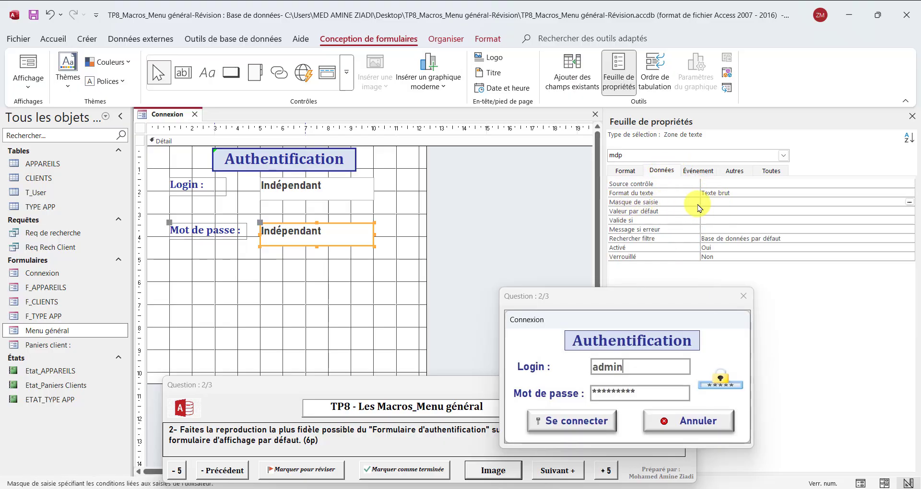
left_click(911, 204)
scroll(498, 216, "down", 4)
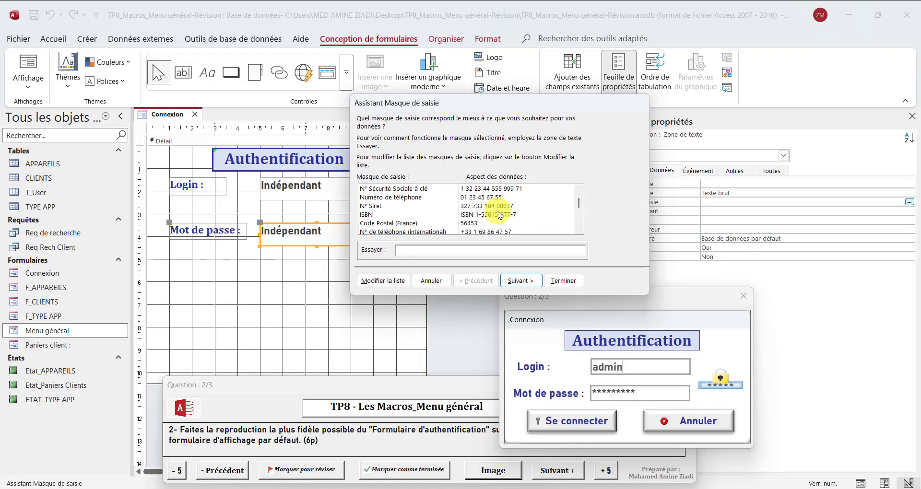
scroll(495, 214, "down", 2)
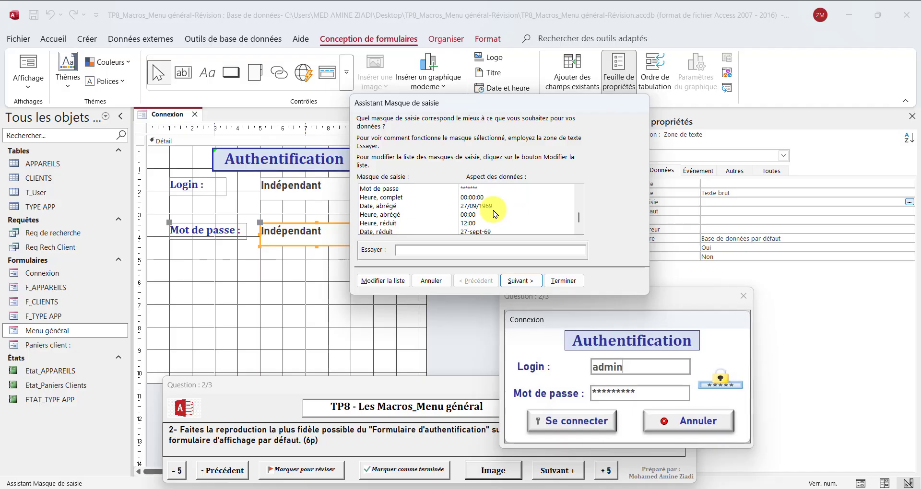
scroll(495, 213, "up", 1)
left_click(379, 191)
left_click(380, 198)
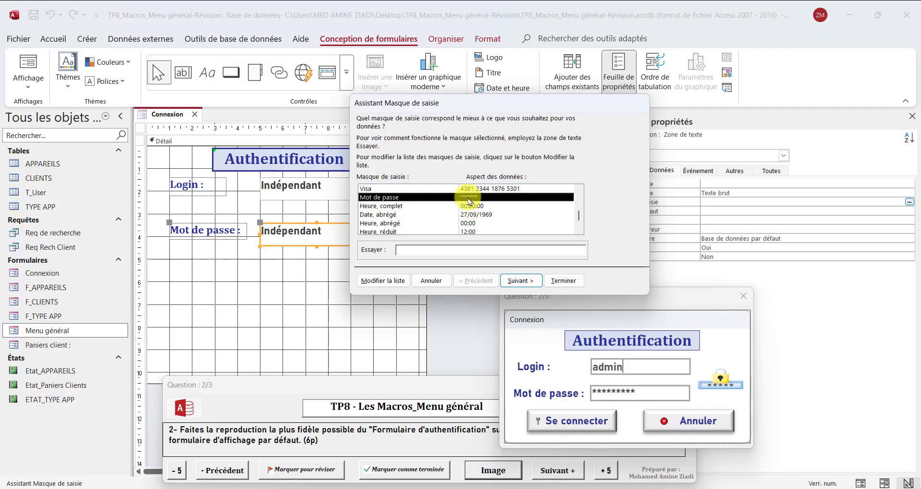
left_click(564, 280)
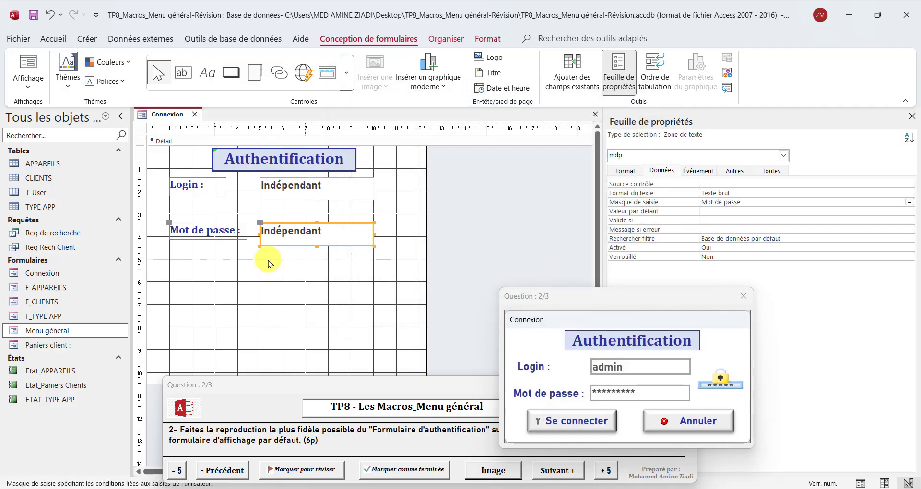
Nudge the mdp box and its label up closer to the Login row
key("Up")
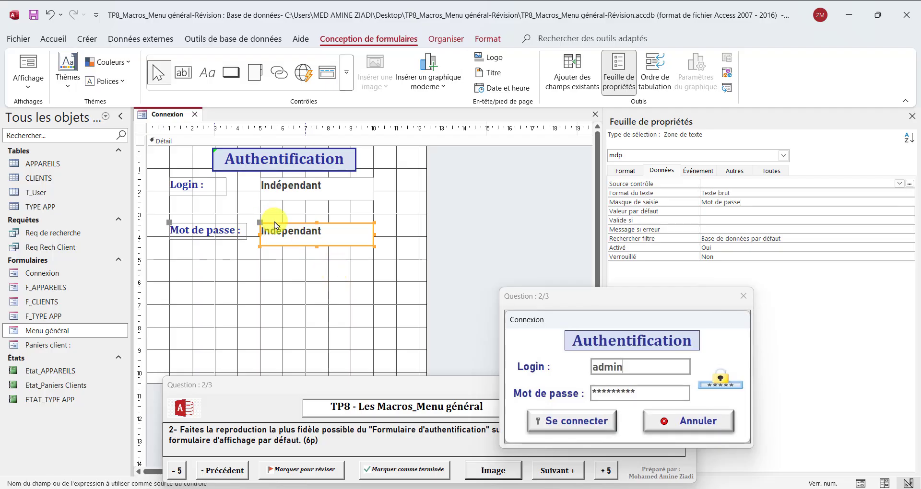
left_click(261, 223)
key("Up")
key("Up")
key("Up")
key("Up")
key("Up")
key("Up")
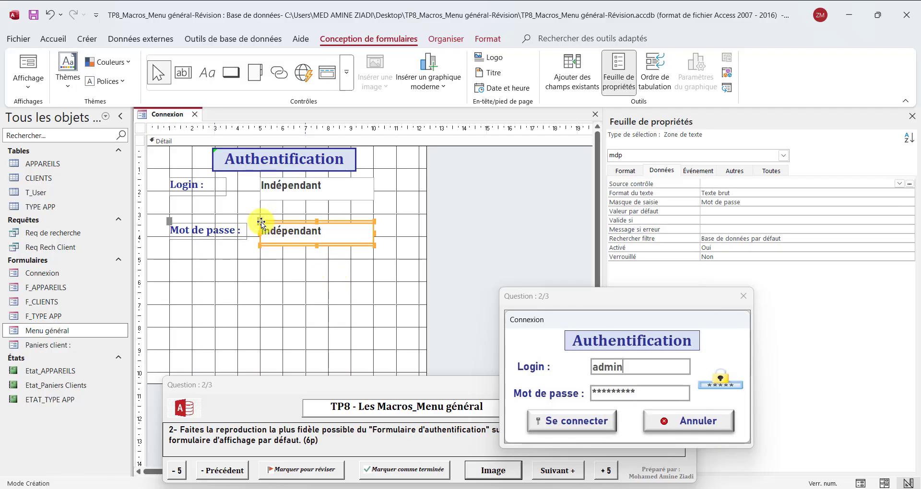
key("Up")
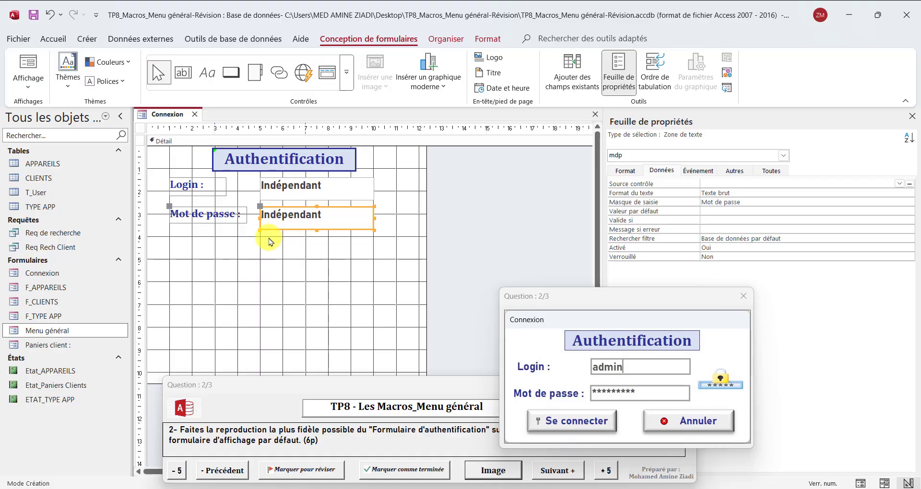
key("Up")
right_click(175, 116)
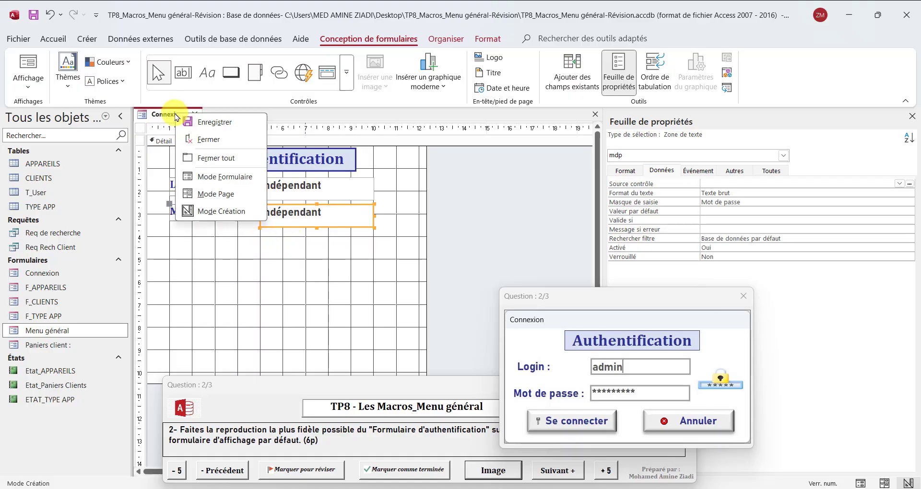
left_click(235, 181)
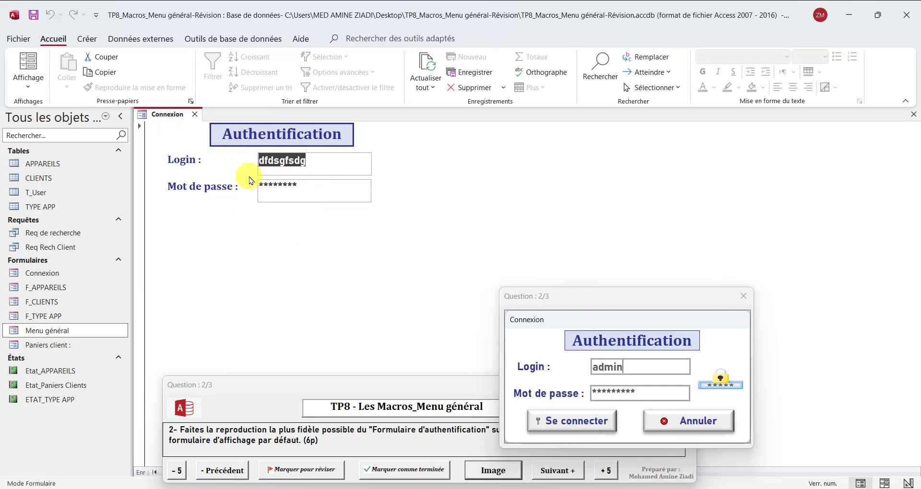
type("dsfgsdgsdg")
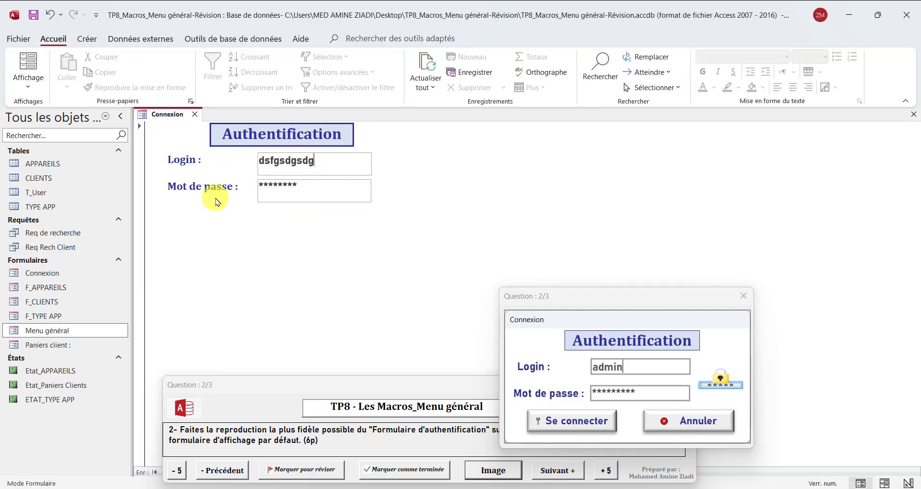
left_click(323, 189)
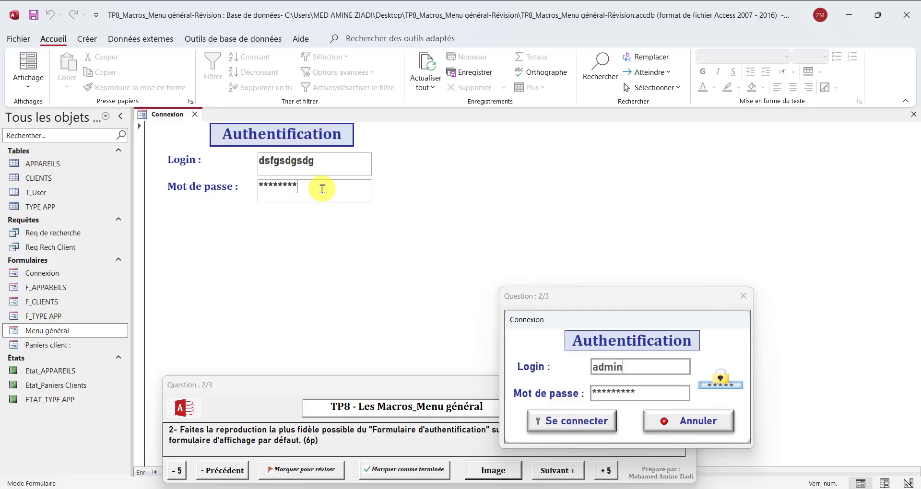
type("******")
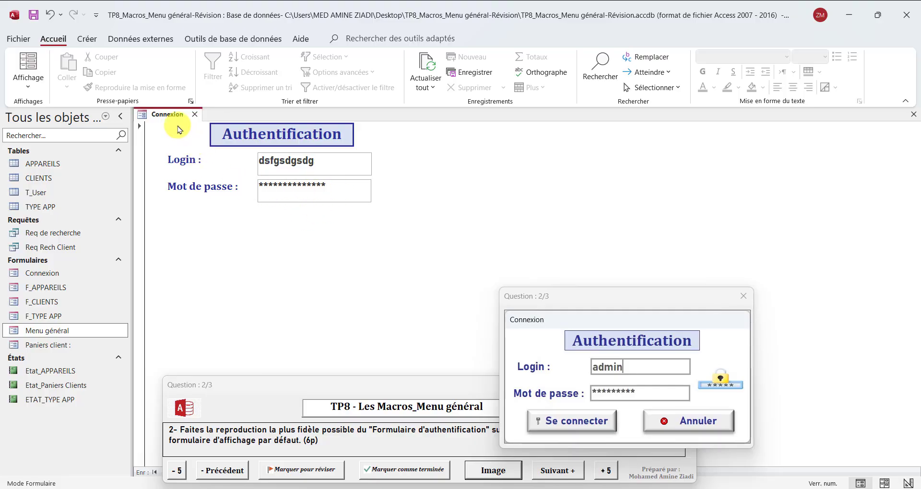
right_click(179, 129)
left_click(225, 215)
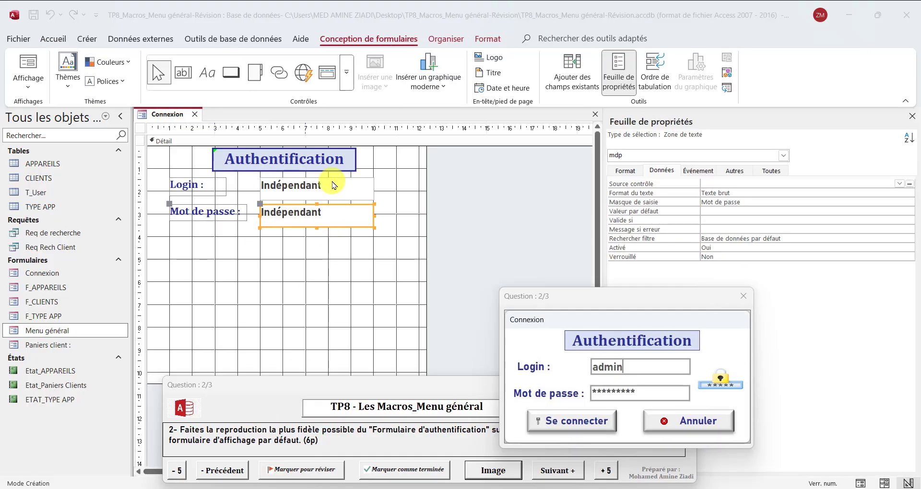
Apply the chosen border line thickness to both the Login and mdp boxes
left_click(335, 186, "shift")
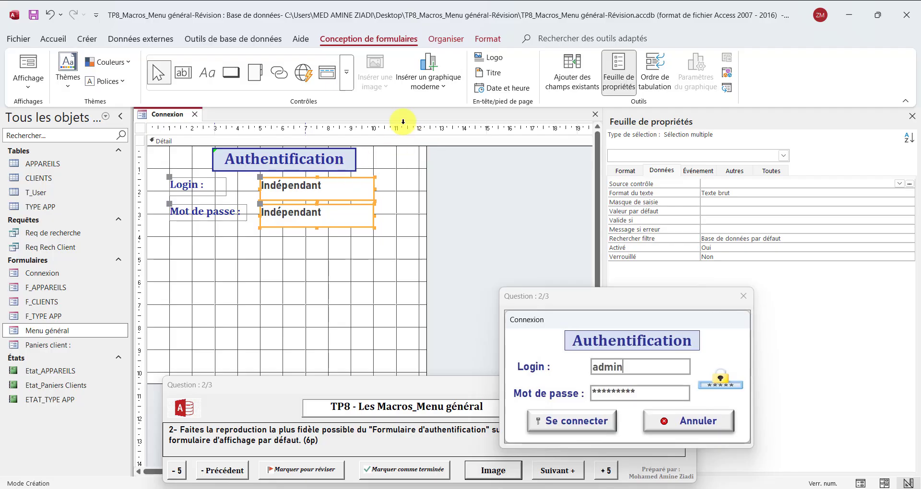
left_click(488, 38)
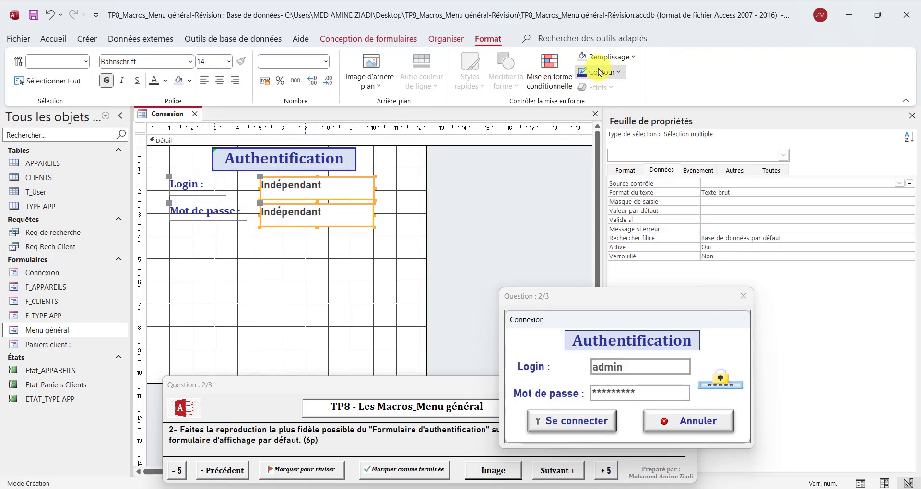
left_click(600, 72)
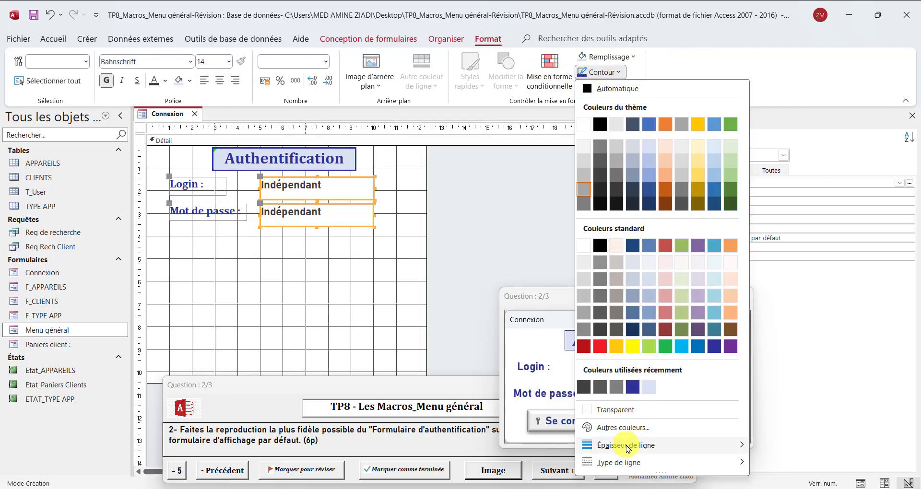
mouse_move(632, 446)
left_click(783, 450)
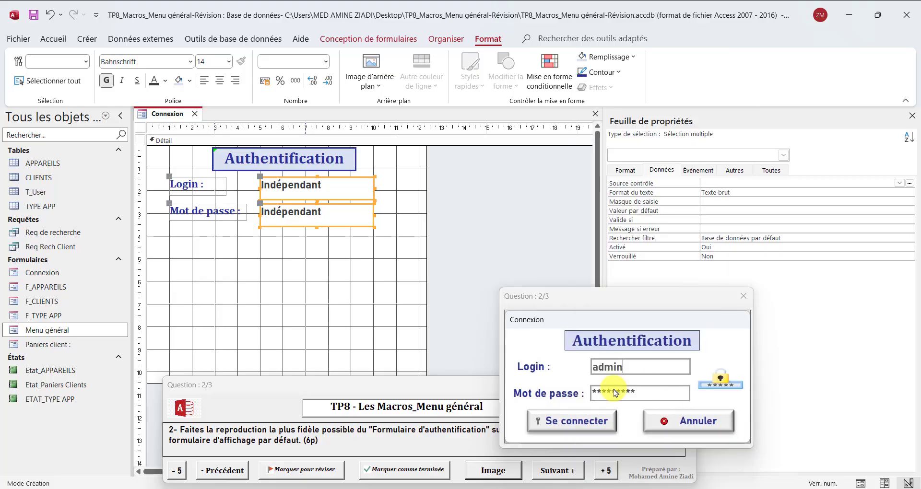
Preview the Connexion form in Form view, then return to Design view
right_click(153, 114)
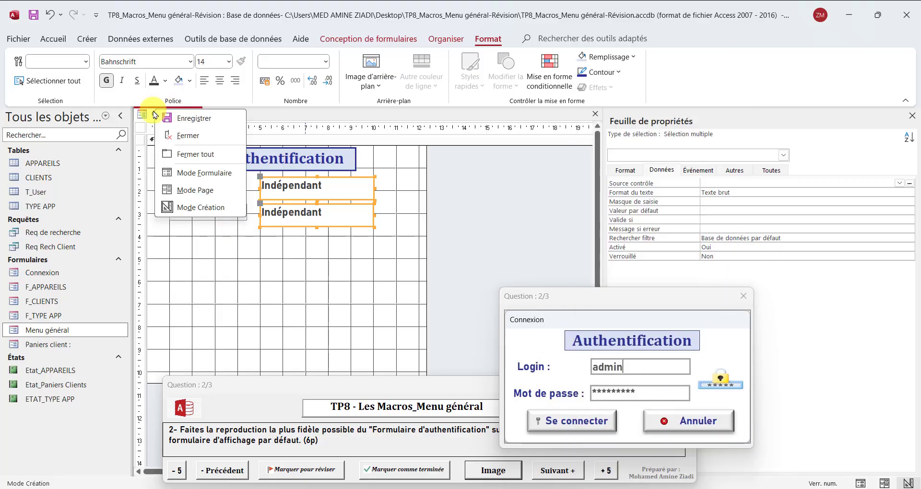
left_click(192, 172)
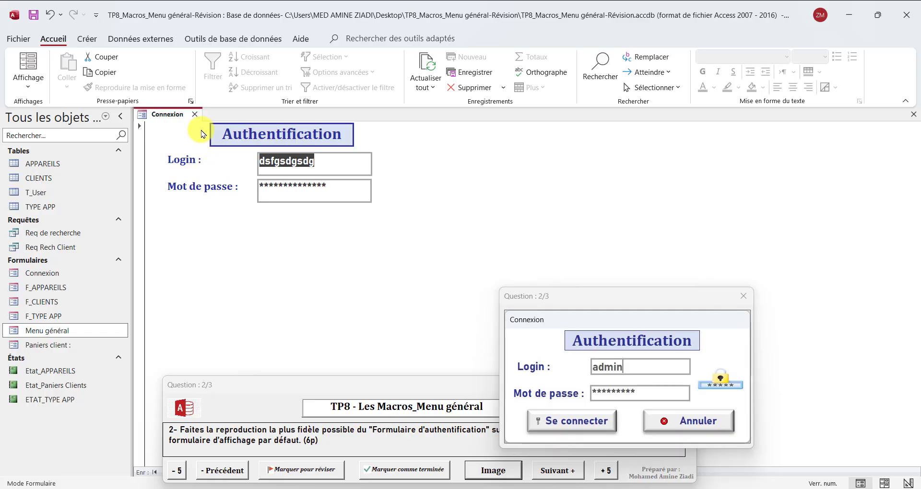
right_click(169, 115)
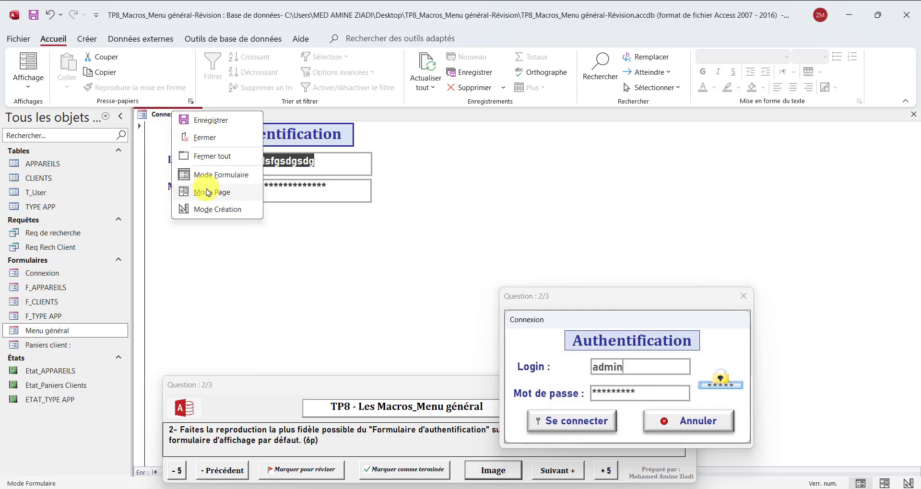
left_click(213, 211)
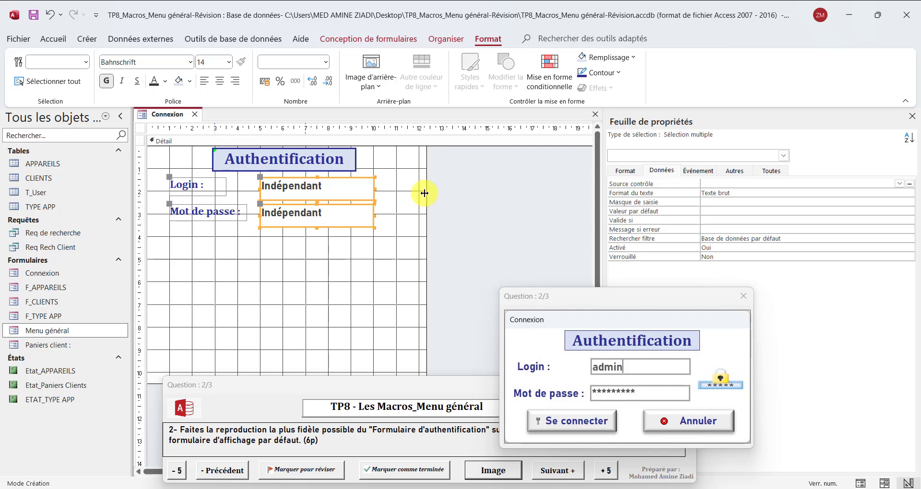
Widen the Connexion form's design area to the right and browse for a picture to insert
left_click_drag(426, 194, 464, 197)
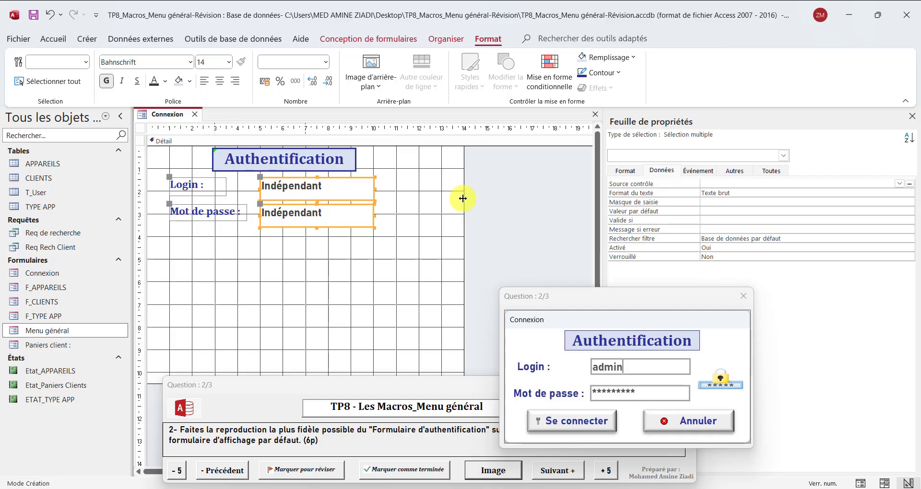
left_click(371, 40)
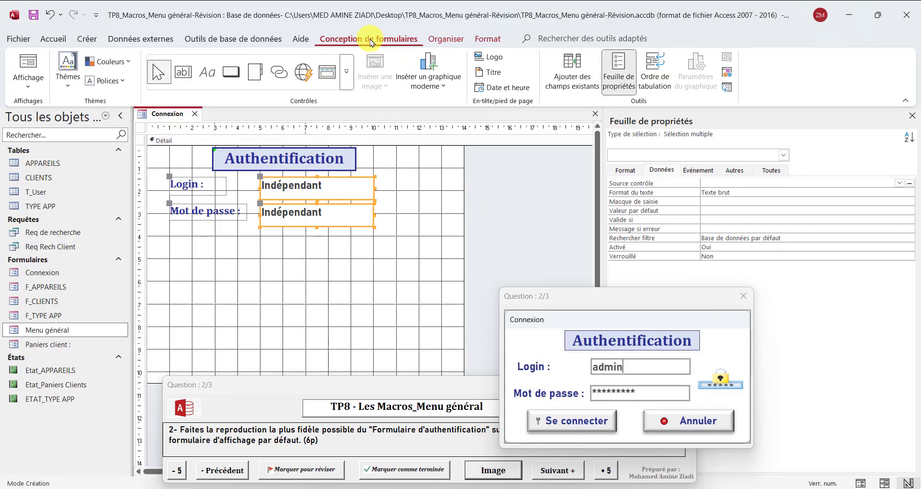
left_click(422, 205)
left_click(370, 82)
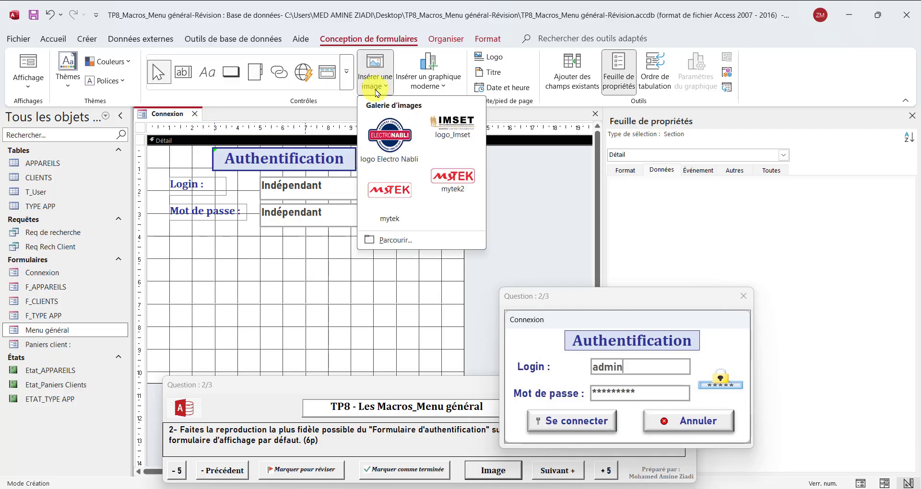
left_click(394, 240)
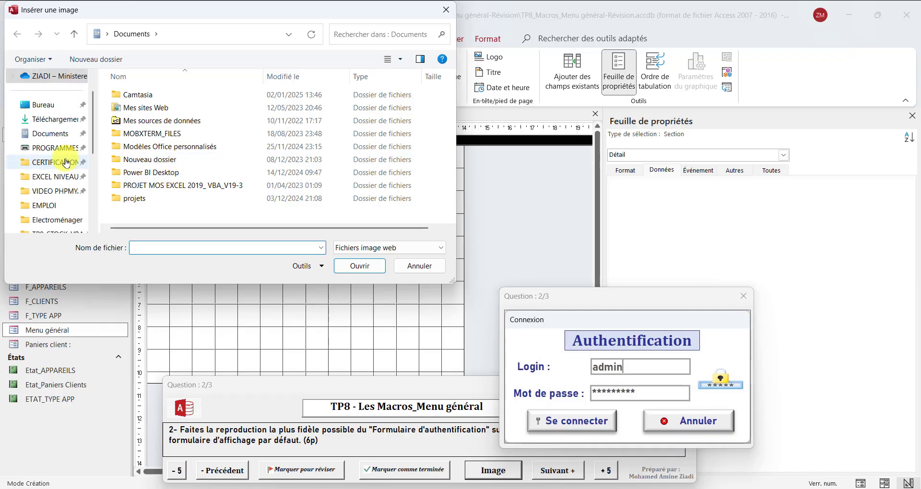
Choose the casdena clé padlock picture from the Sources folder
scroll(65, 158, "down", 2)
left_click(61, 167)
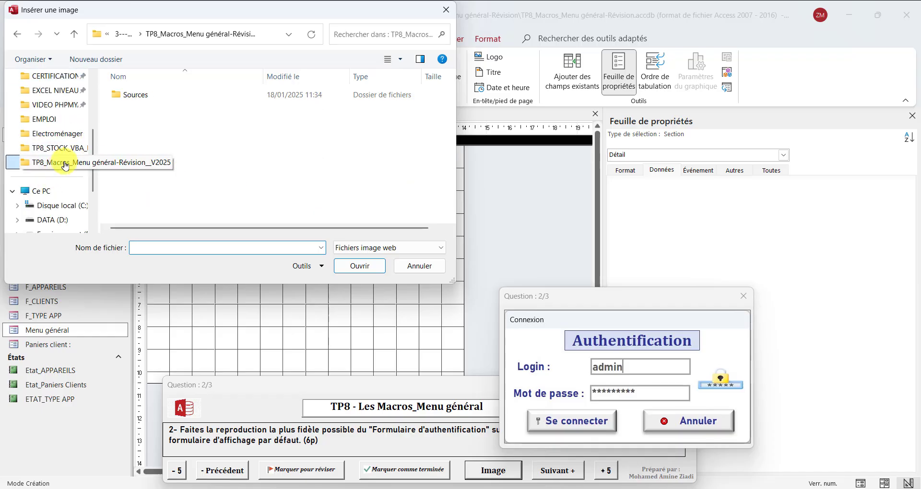
left_click(146, 100)
double_click(146, 100)
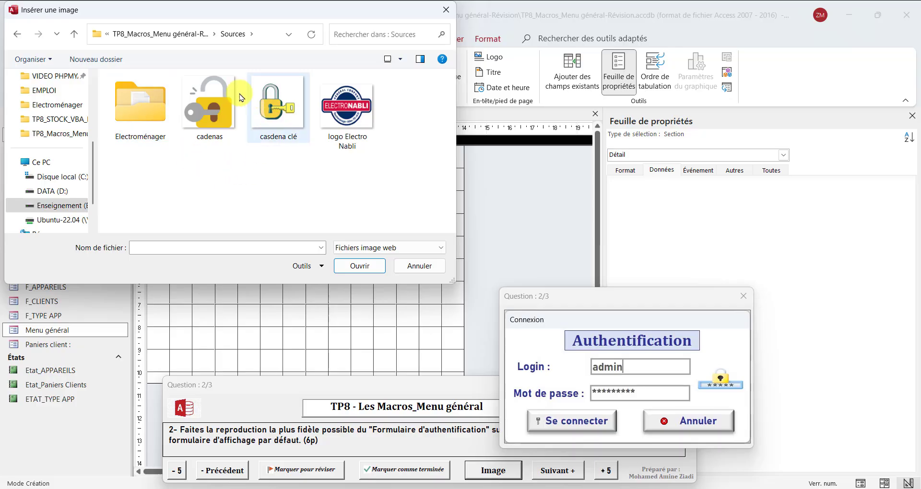
left_click(156, 117)
double_click(156, 117)
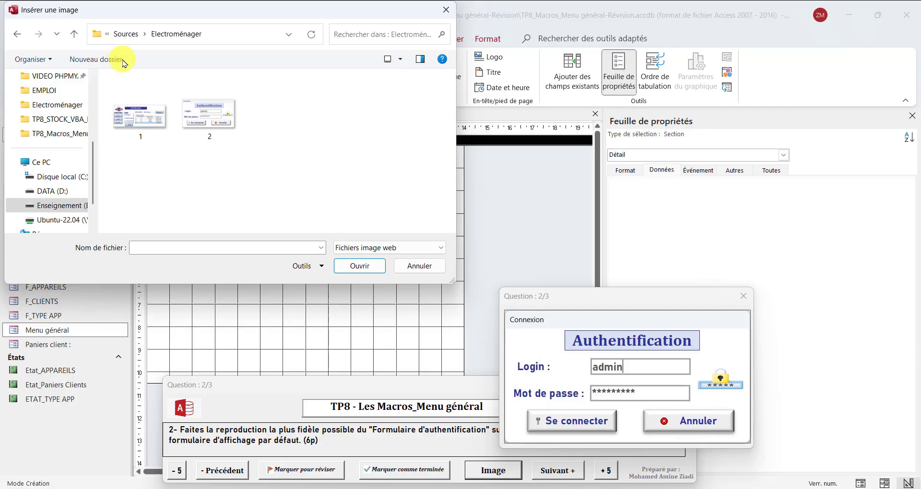
left_click(126, 34)
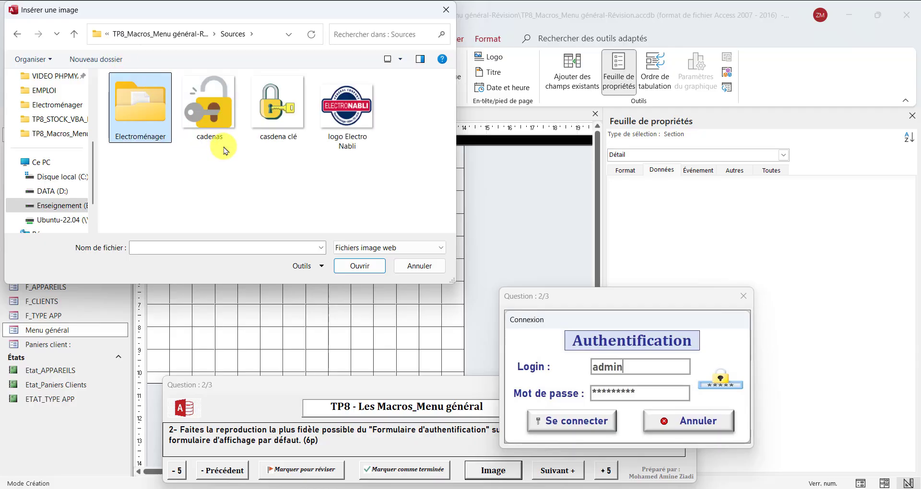
left_click(270, 120)
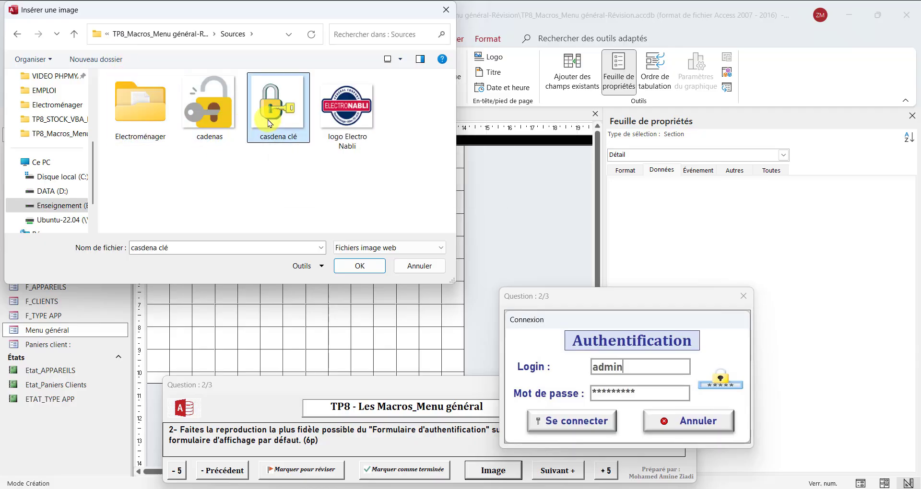
left_click(358, 267)
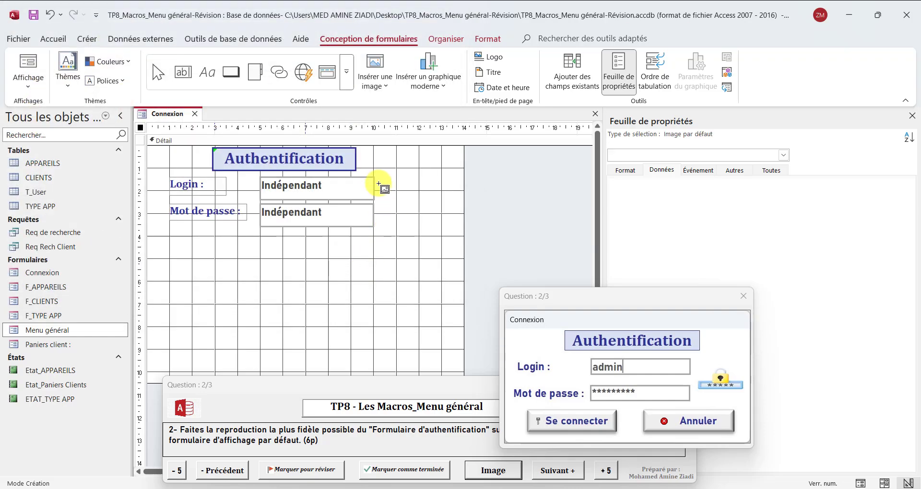
Place the padlock right of the Login box, set its display mode to Échelle, and make it slightly taller
left_click_drag(383, 181, 441, 216)
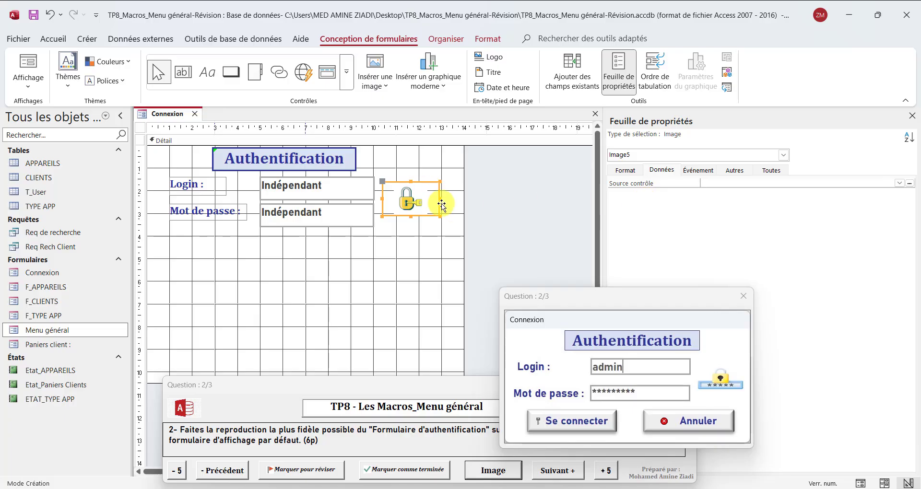
left_click(618, 172)
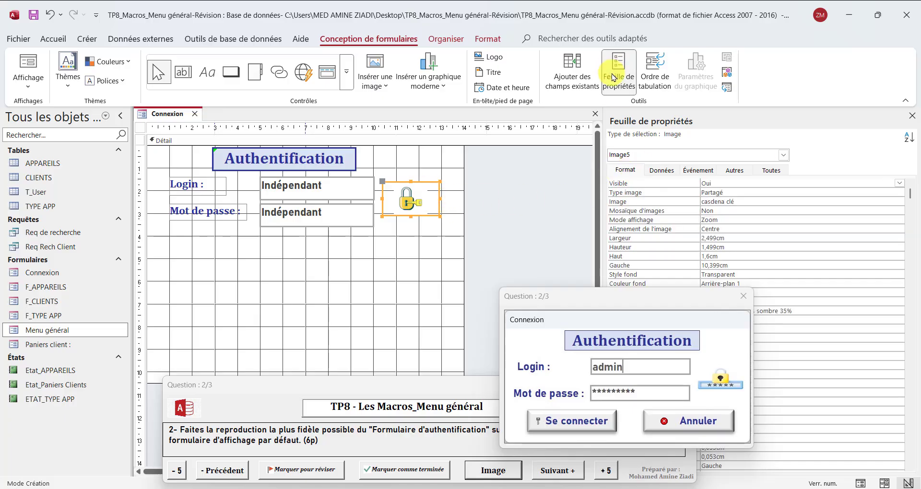
left_click(645, 220)
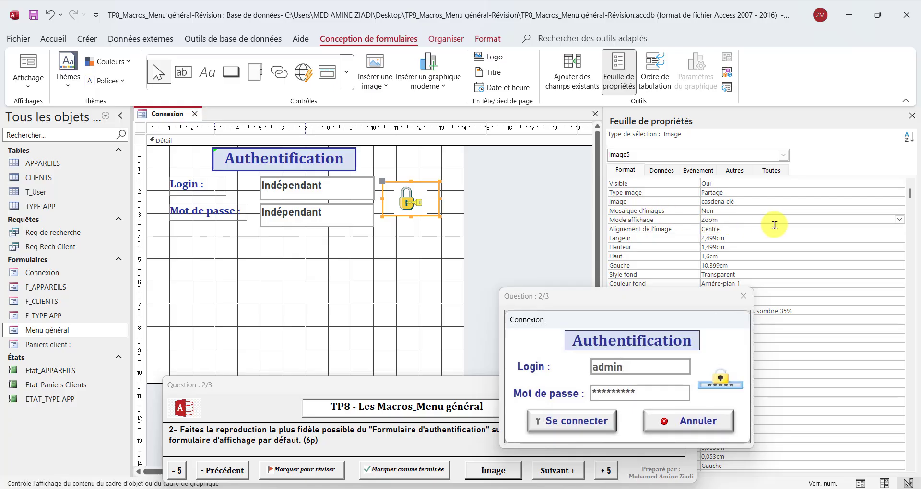
left_click(901, 220)
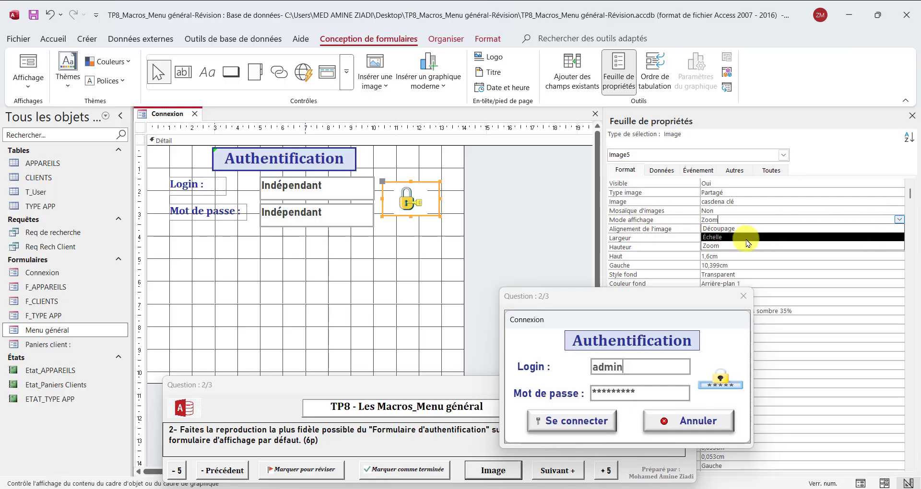
left_click(799, 234)
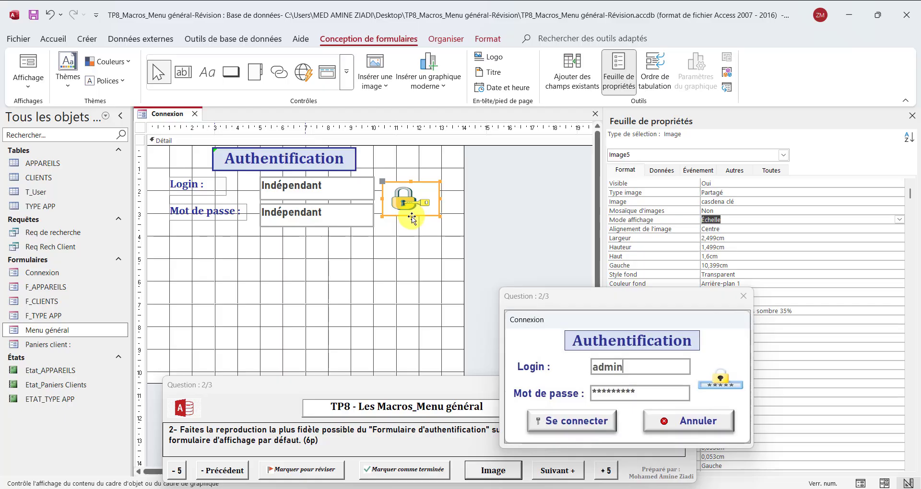
mouse_move(412, 217)
left_mouse_down()
mouse_move(412, 232)
mouse_move(412, 222)
left_mouse_up()
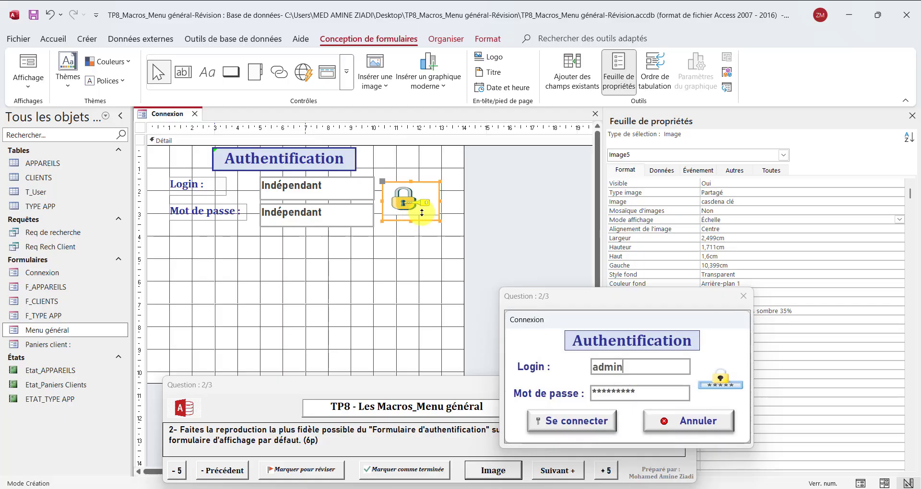
left_click_drag(411, 182, 411, 182)
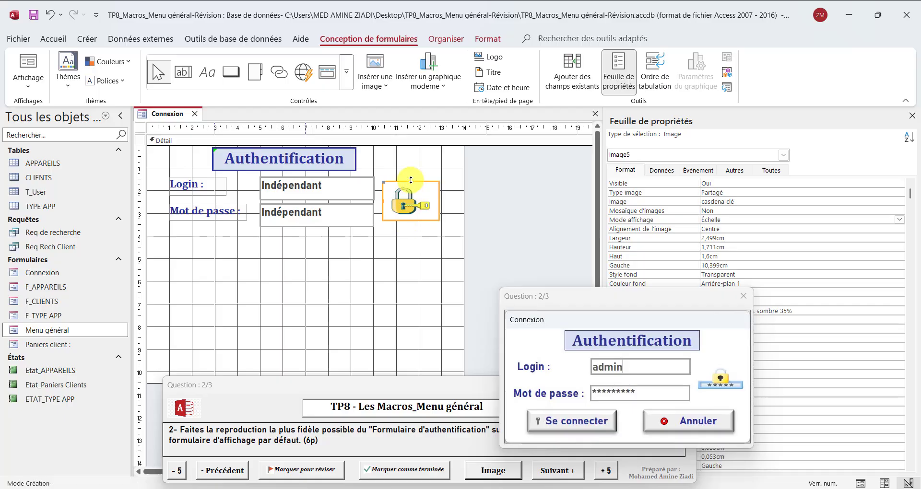
Preview the Connexion form in Form view, then return to Design view
right_click(167, 117)
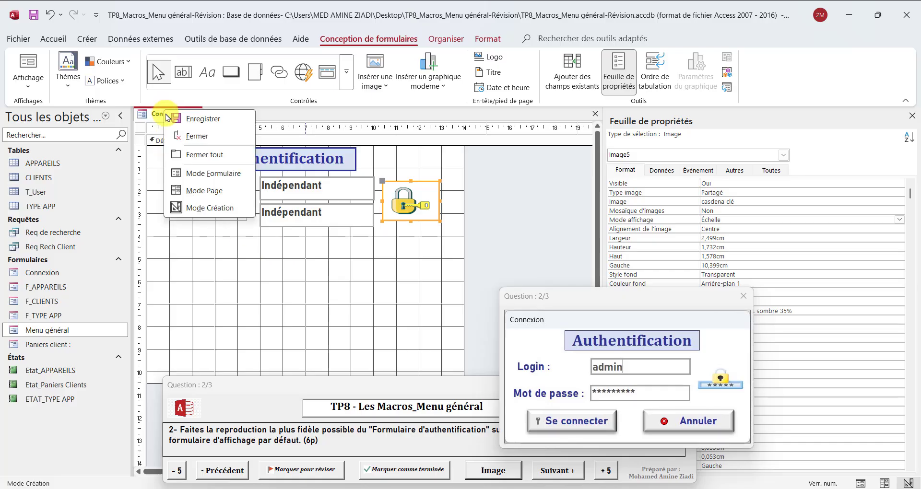
left_click(192, 173)
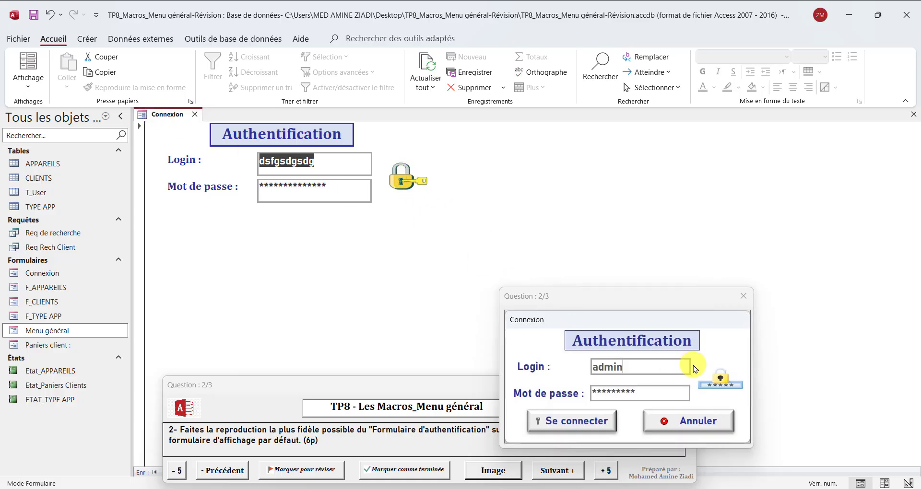
right_click(157, 121)
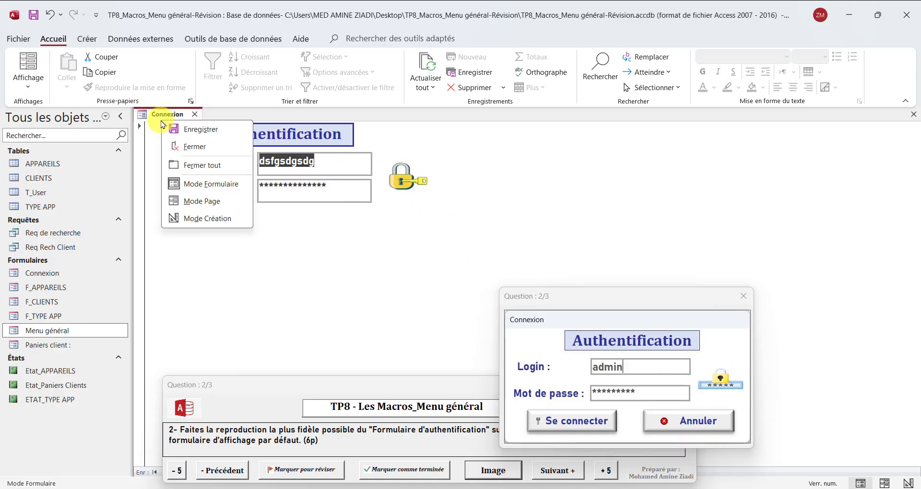
left_click(202, 219)
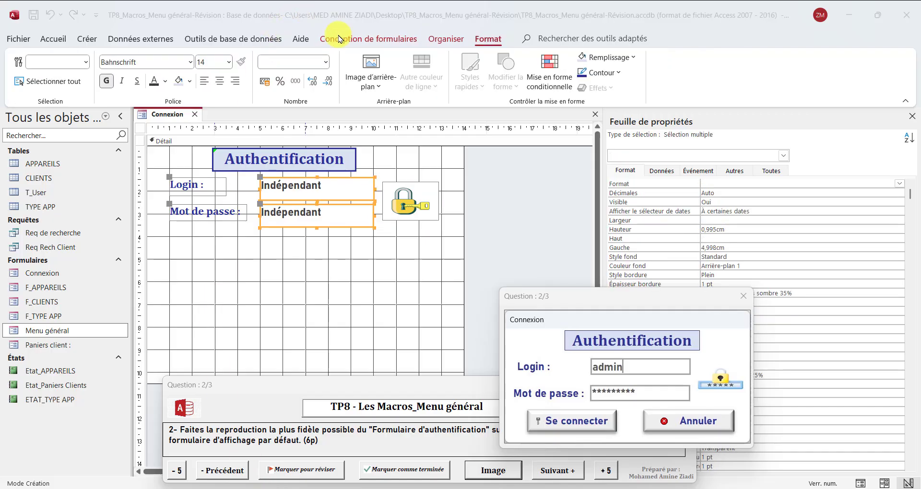
Draw a command button below the password box and caption it Annuler
left_click(350, 39)
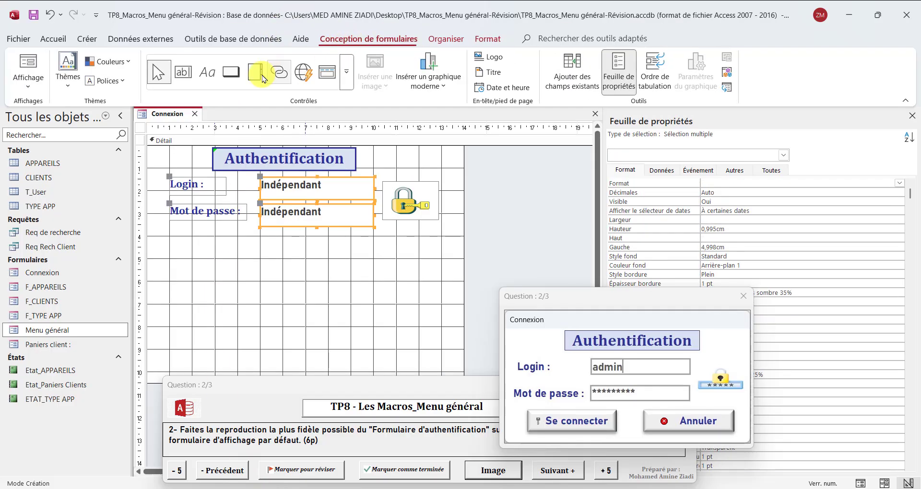
left_click(232, 73)
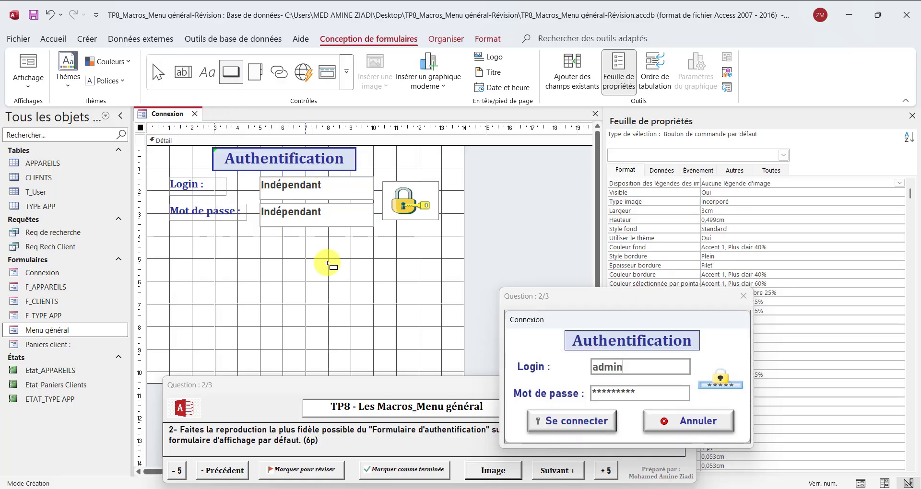
left_click_drag(324, 236, 440, 259)
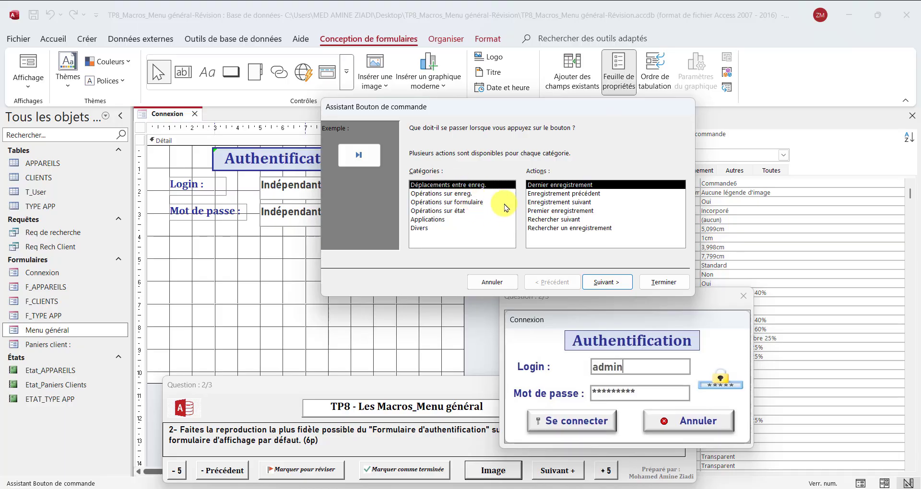
left_click(504, 287)
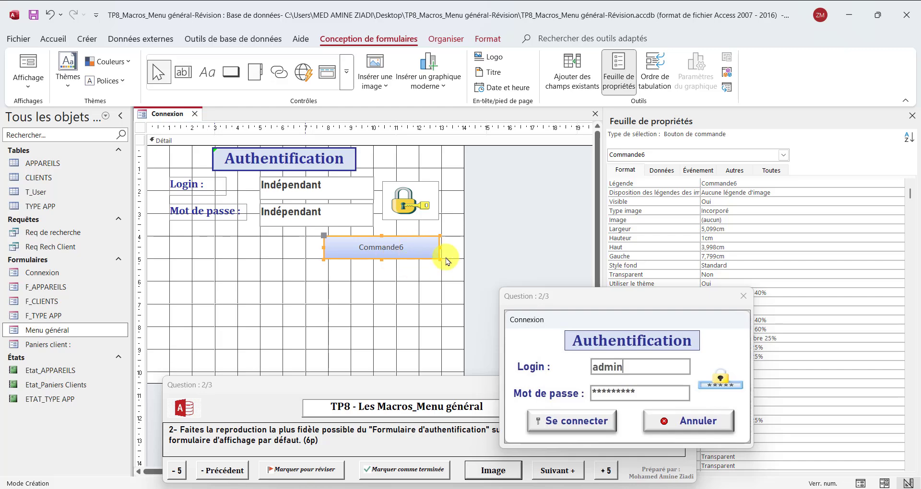
double_click(390, 245)
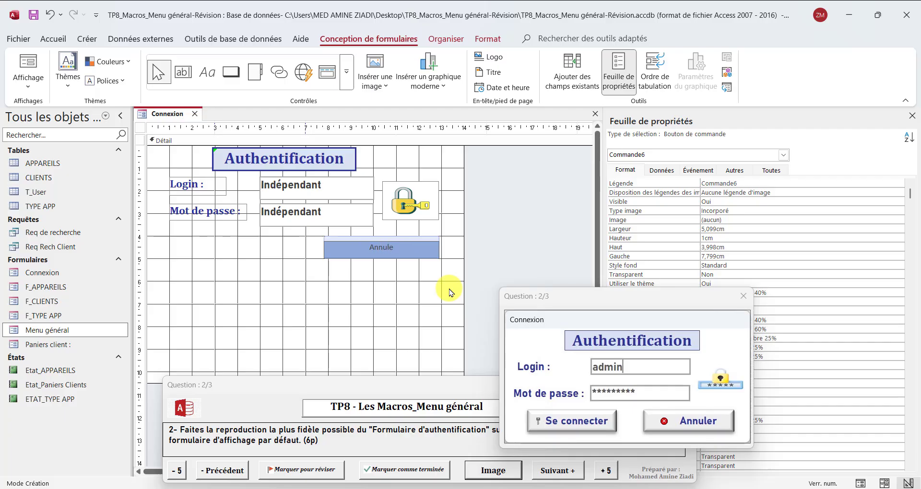
left_click(407, 277)
left_click(400, 252)
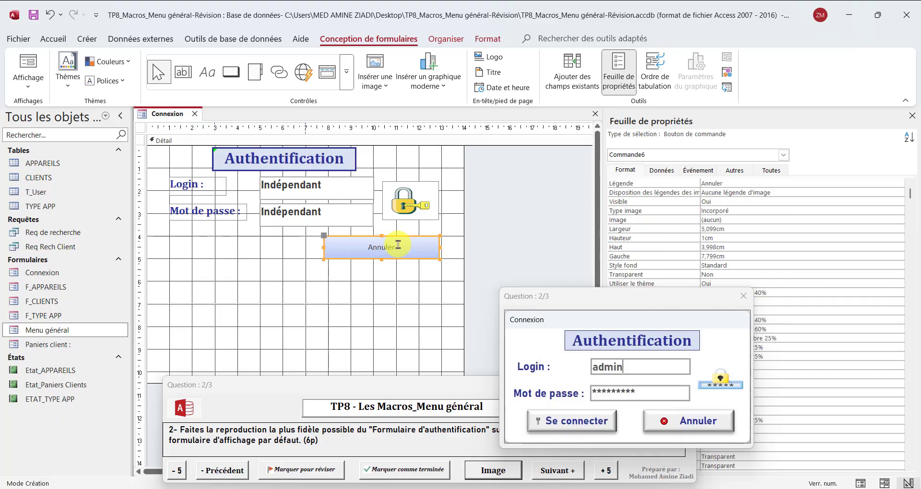
Set the Annuler caption font to Cambria, size 14
left_click(488, 39)
left_click(158, 64)
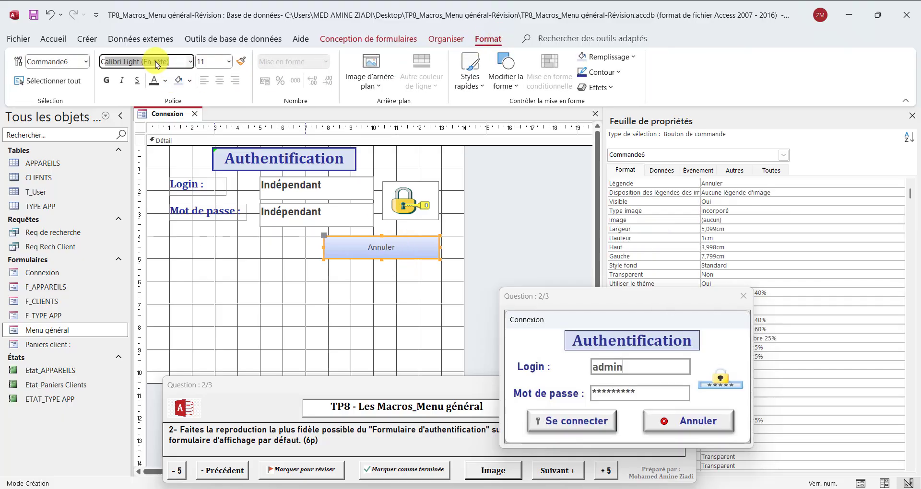
type("Cambria")
key("Return")
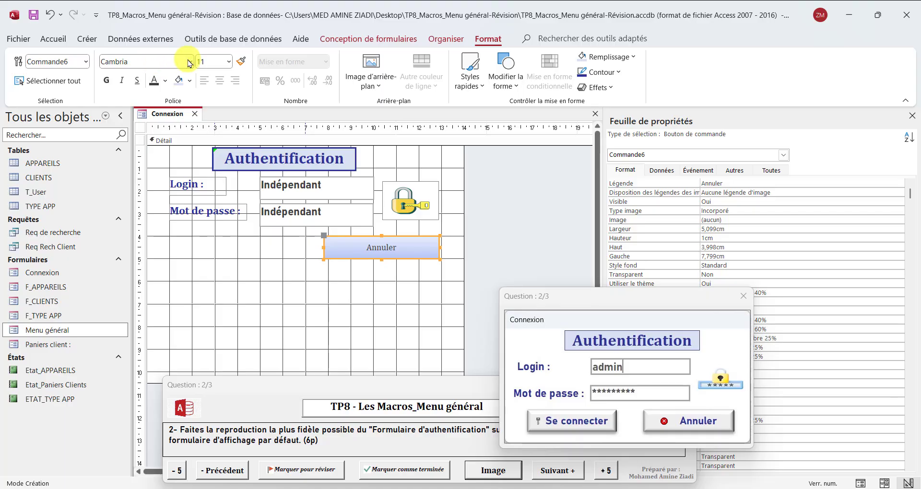
left_click(228, 64)
left_click(214, 152)
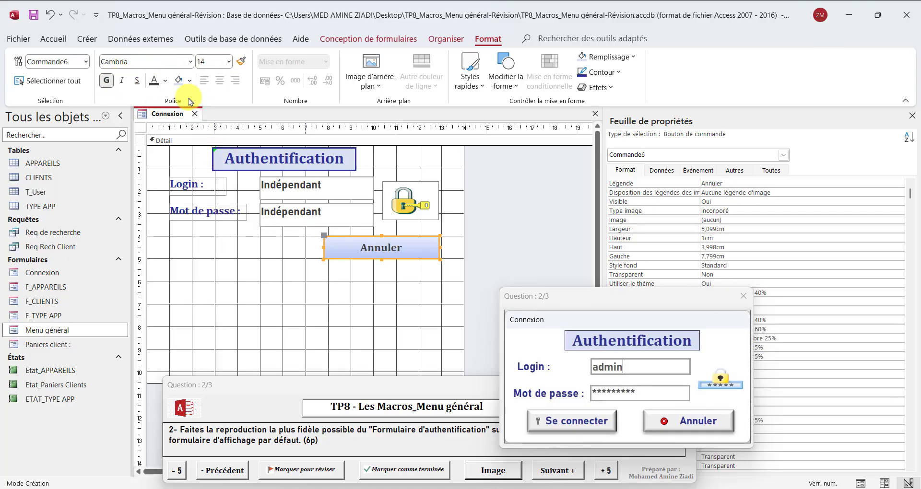
Make the caption text dark blue and give the button a light fill colour
left_click(167, 82)
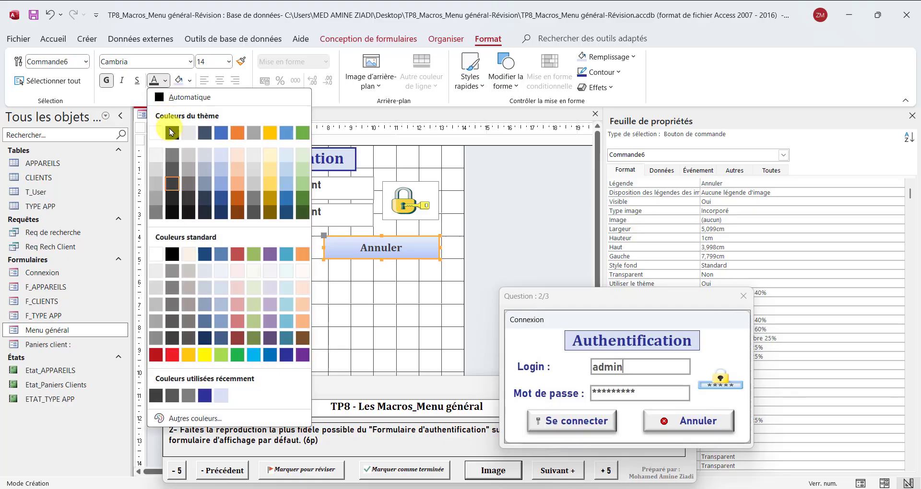
left_click(172, 128)
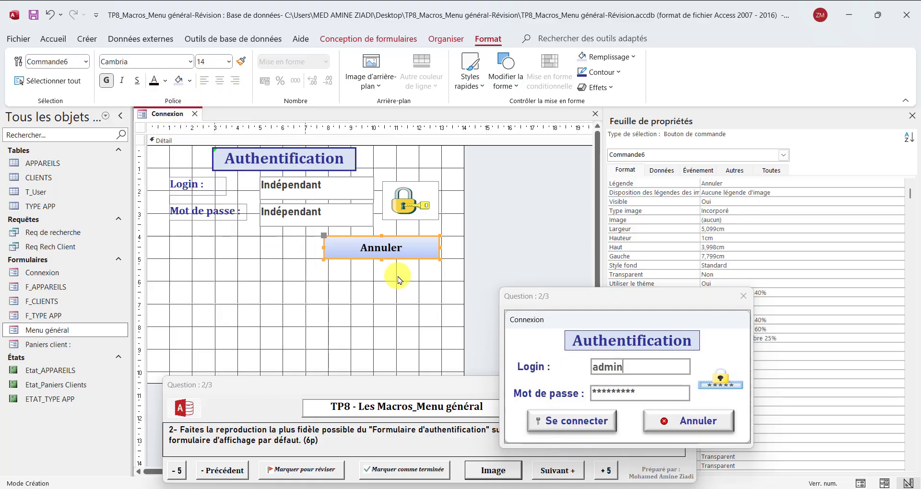
left_click(165, 80)
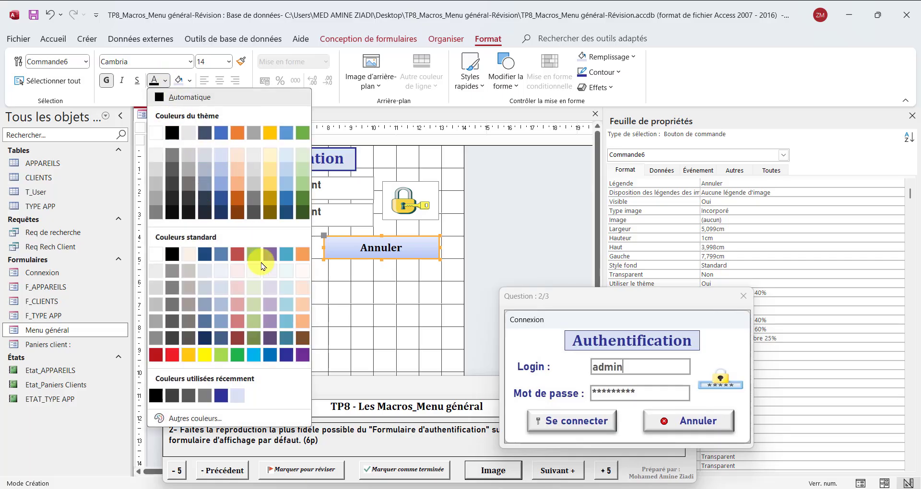
left_click(287, 356)
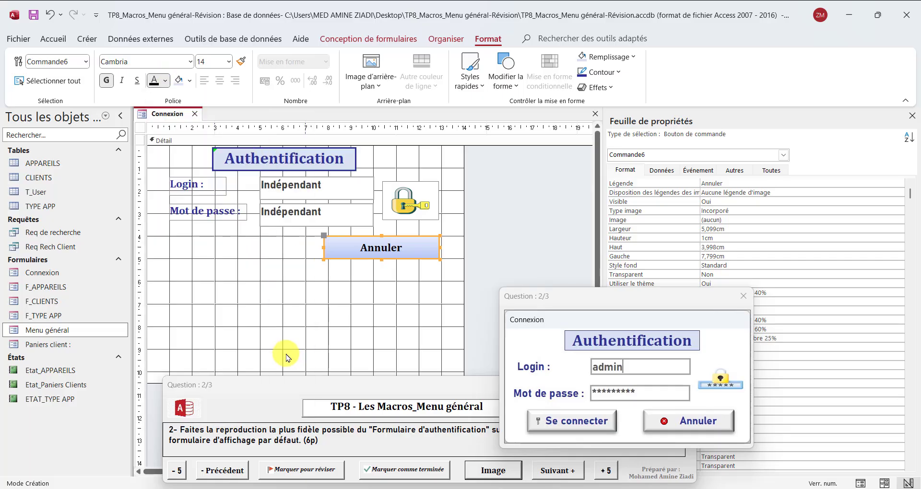
left_click(190, 80)
left_click(185, 157)
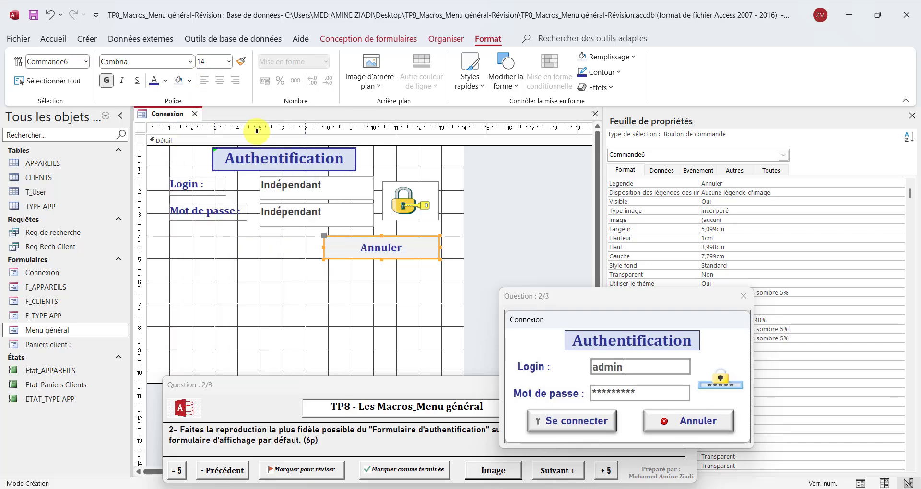
Apply a bevel shape effect to the Annuler button
left_click(595, 88)
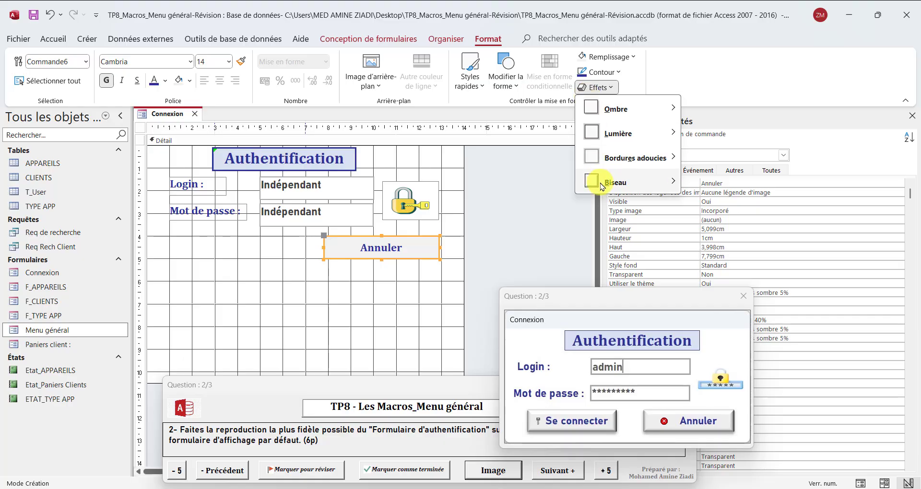
mouse_move(601, 184)
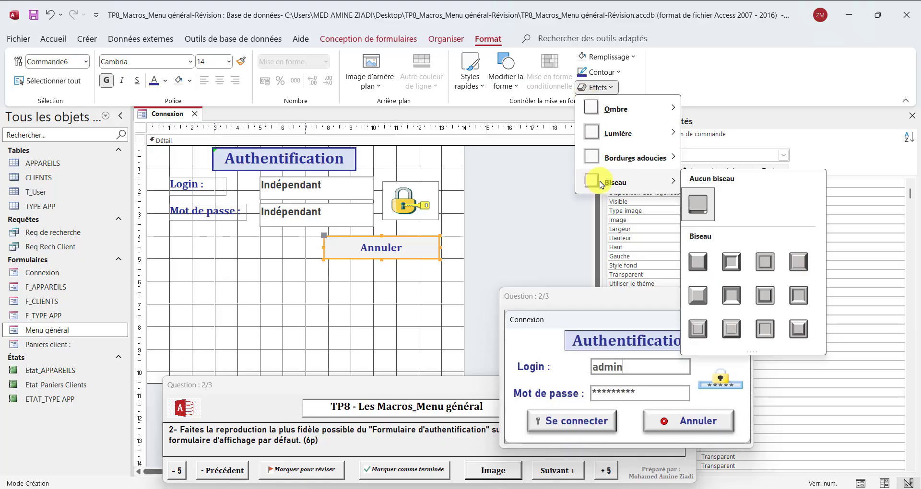
left_click(796, 271)
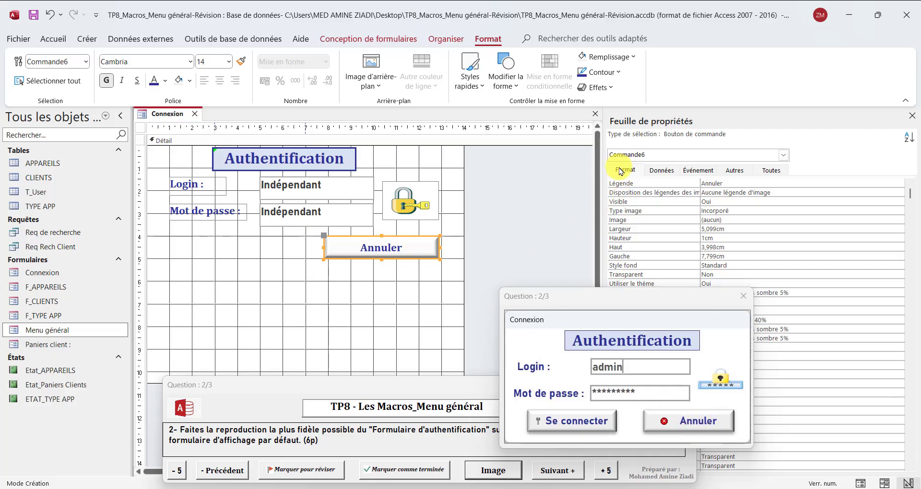
Set the Annuler button's Image property to the built-in Stop picture
left_click(353, 39)
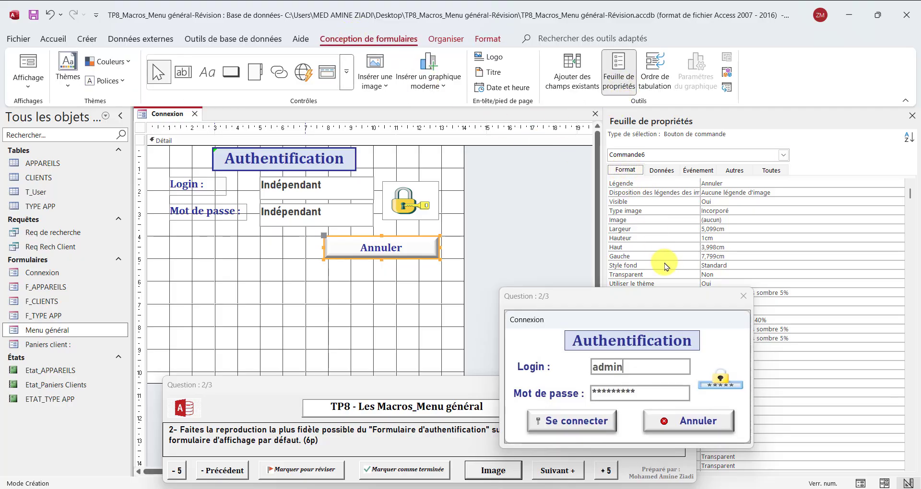
left_click(730, 218)
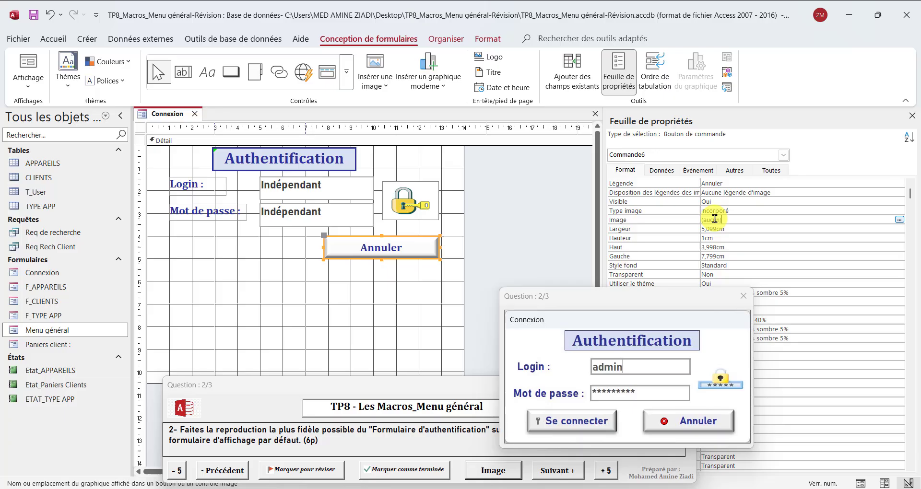
left_click(900, 221)
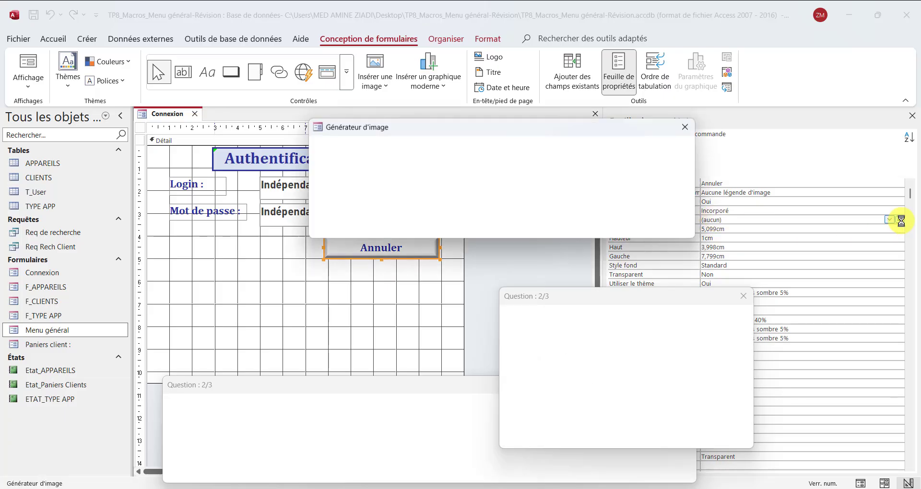
left_click(445, 198)
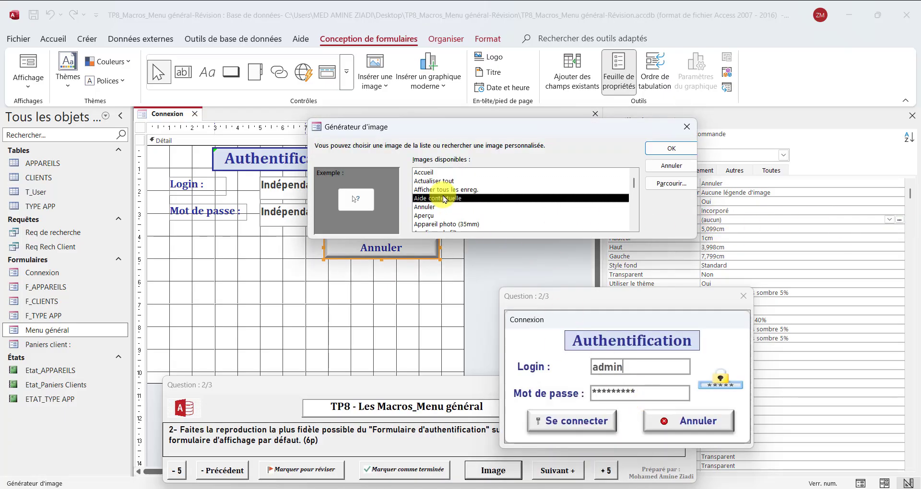
key("s")
scroll(462, 215, "down", 3)
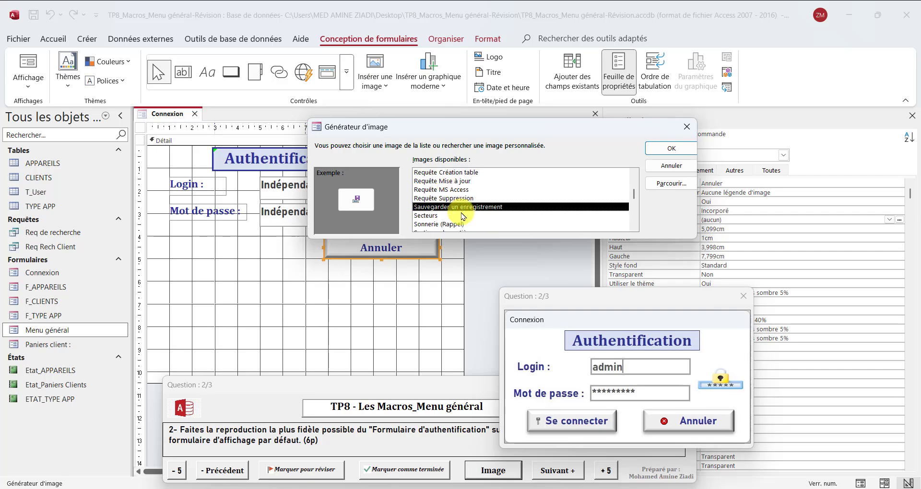
scroll(458, 215, "down", 2)
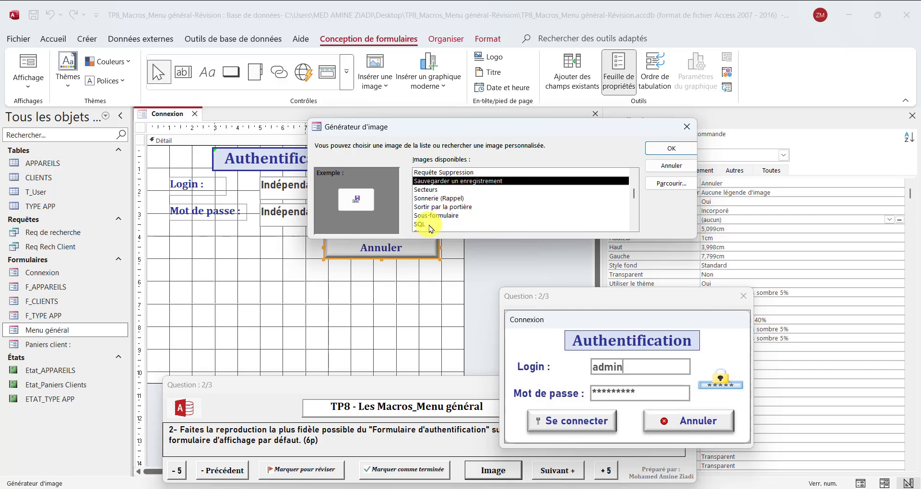
scroll(430, 223, "down", 1)
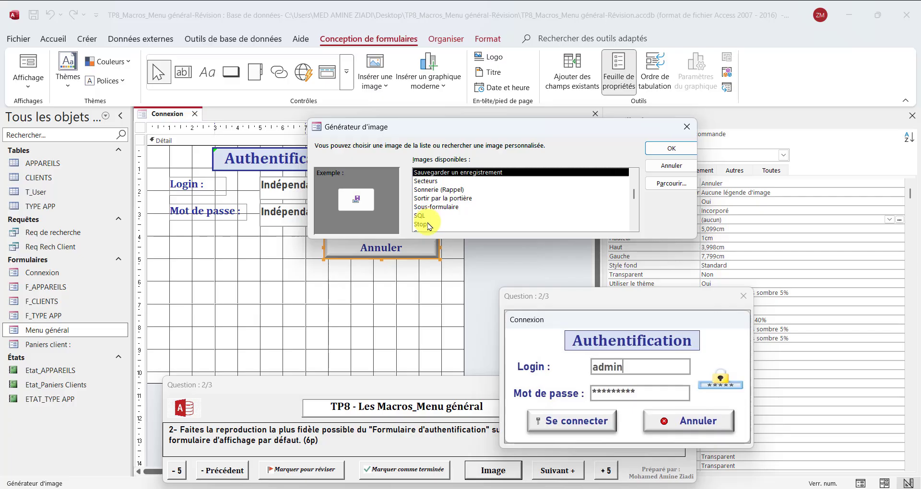
left_click(428, 225)
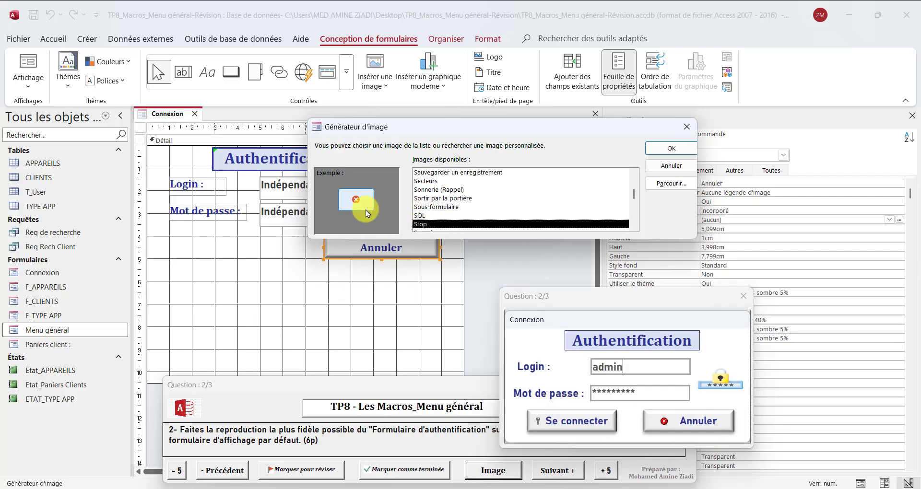
left_click(661, 149)
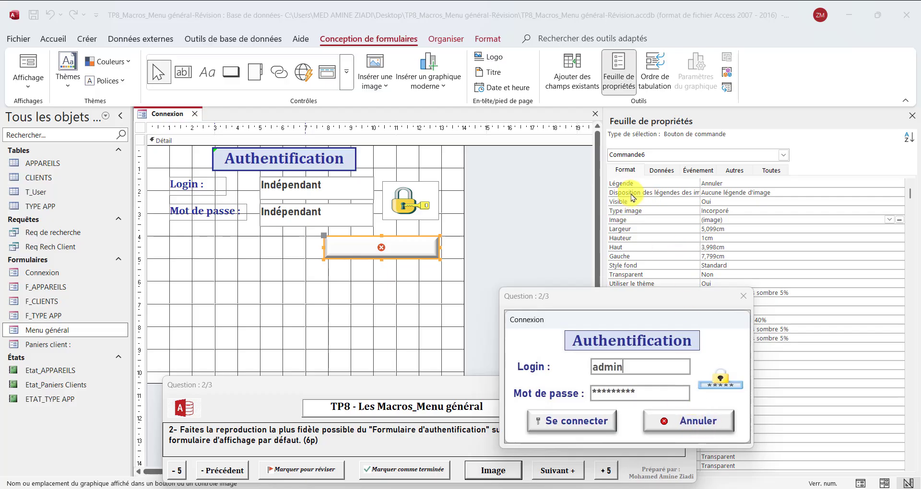
Set the picture caption layout to Droite so Annuler shows right of the Stop icon
left_click(746, 191)
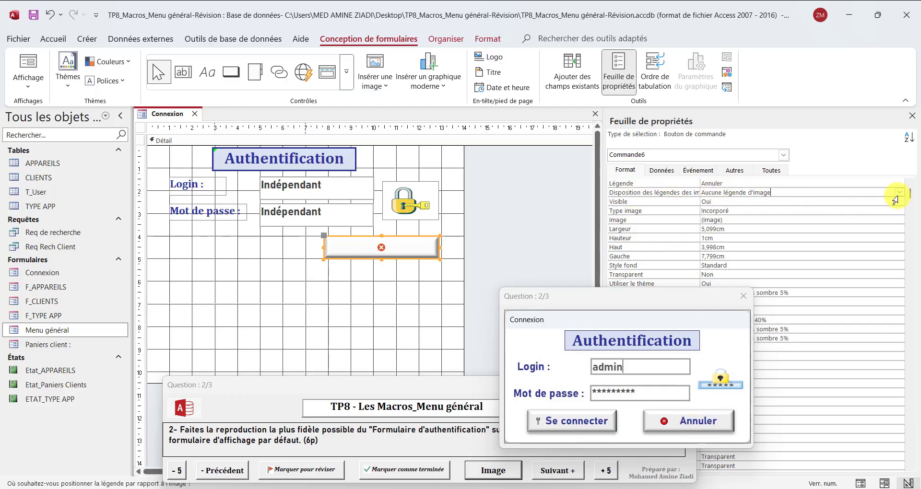
left_click(904, 193)
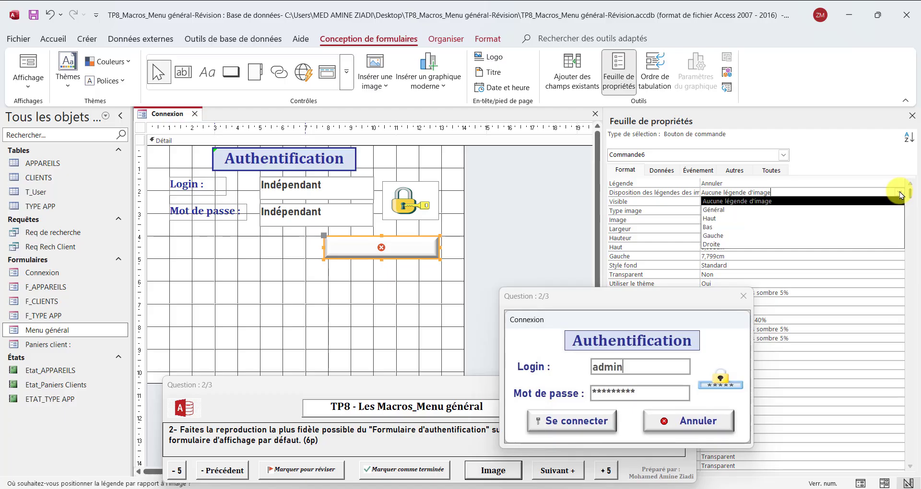
left_click(730, 245)
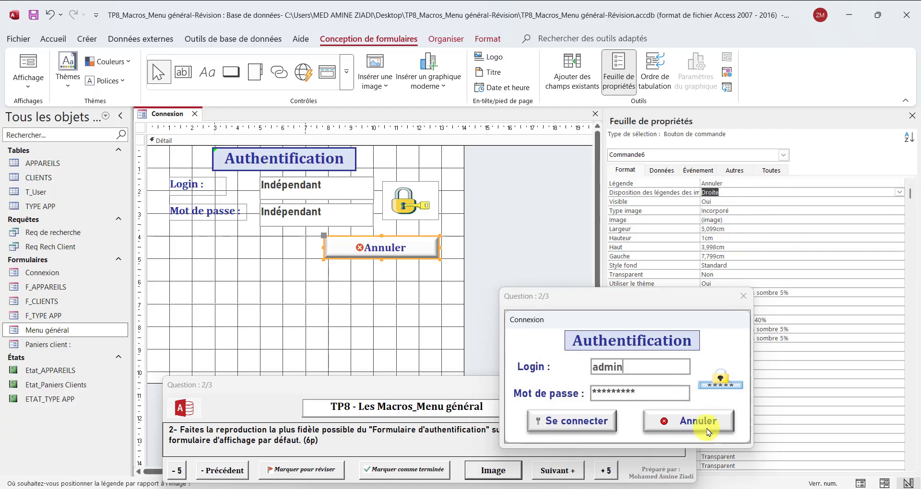
left_click(704, 184)
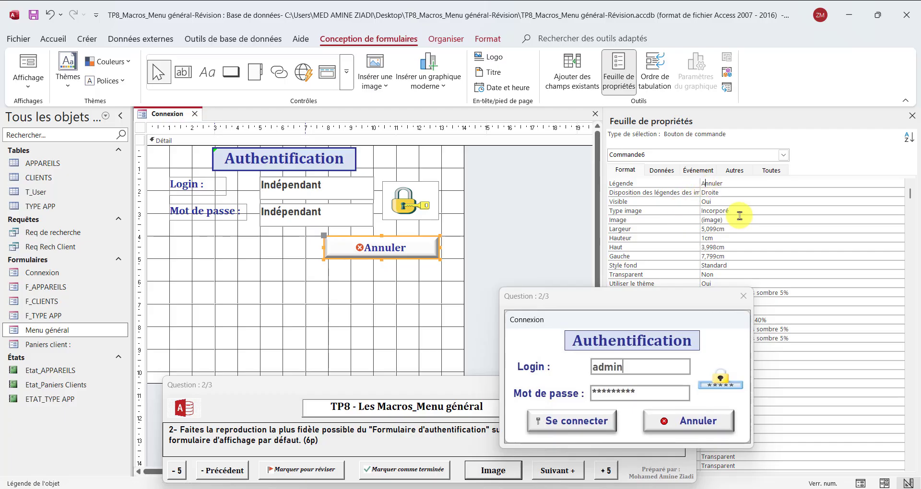
left_click(713, 194)
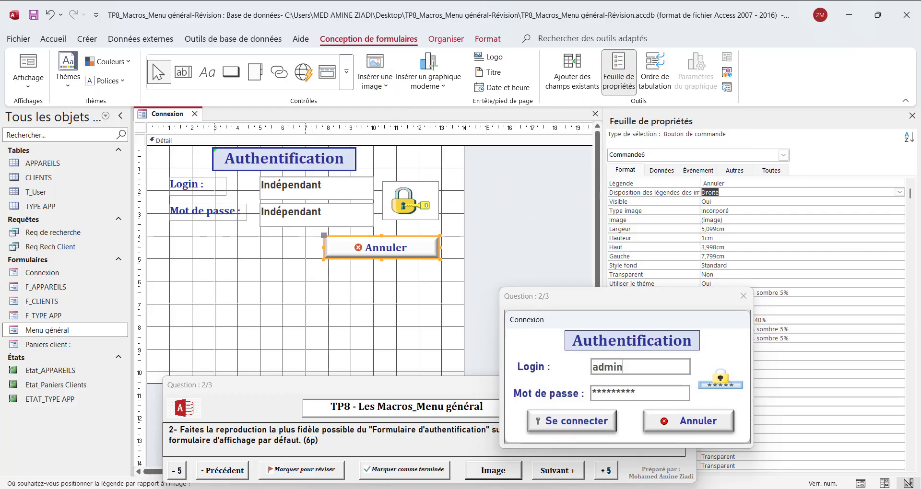
left_click(336, 488)
left_click(704, 172)
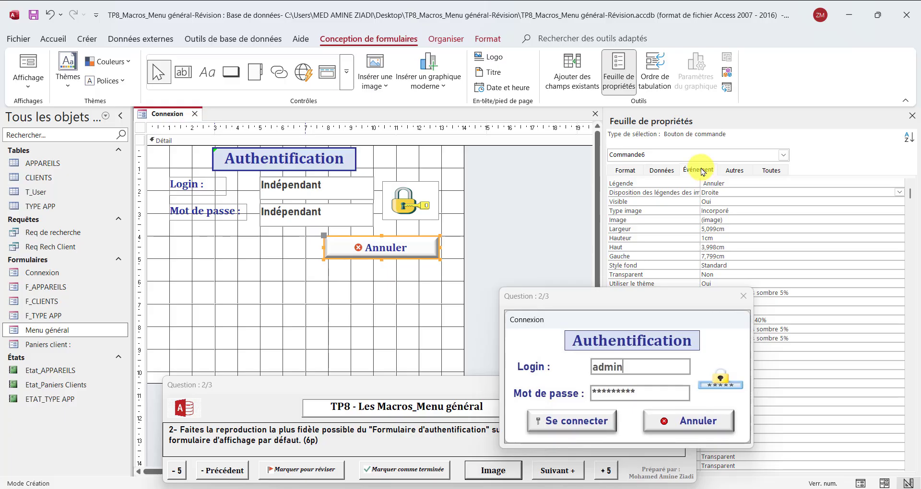
Build an embedded On Click macro and add a DéfinirPropriété action
left_click(703, 171)
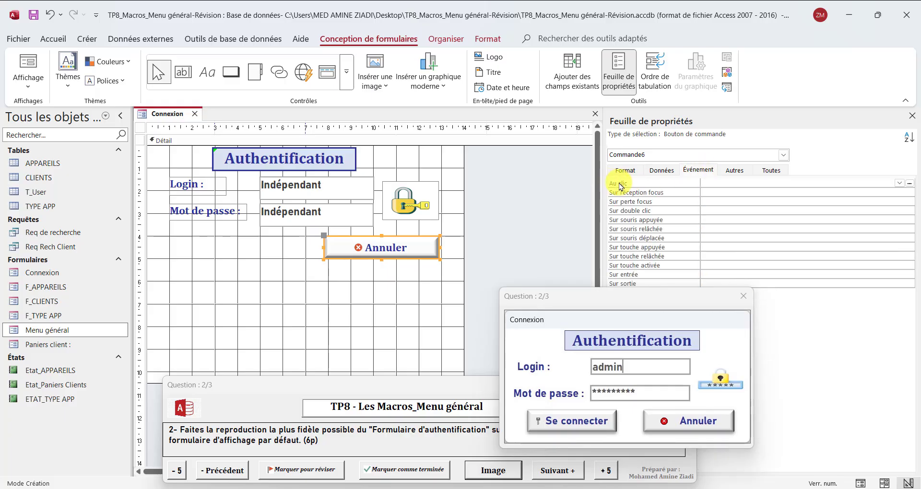
left_click(911, 184)
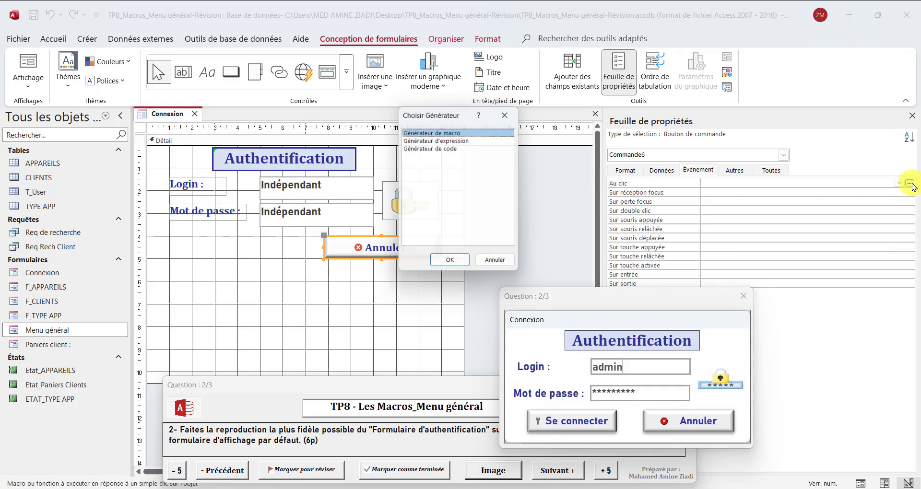
left_click(452, 264)
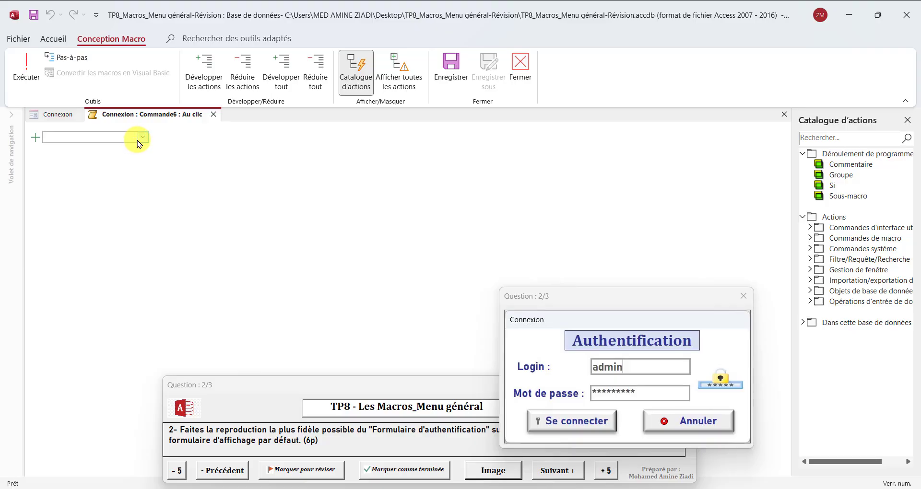
left_click(142, 140)
scroll(103, 269, "down", 4)
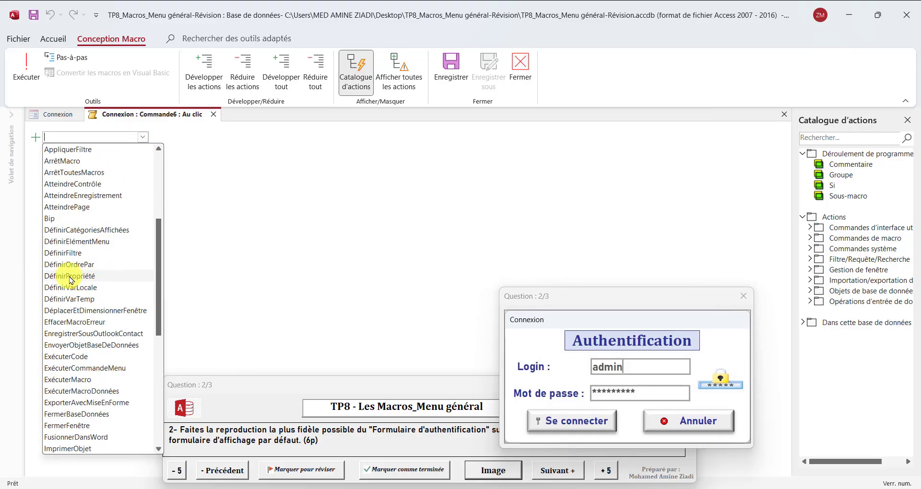
left_click(70, 277)
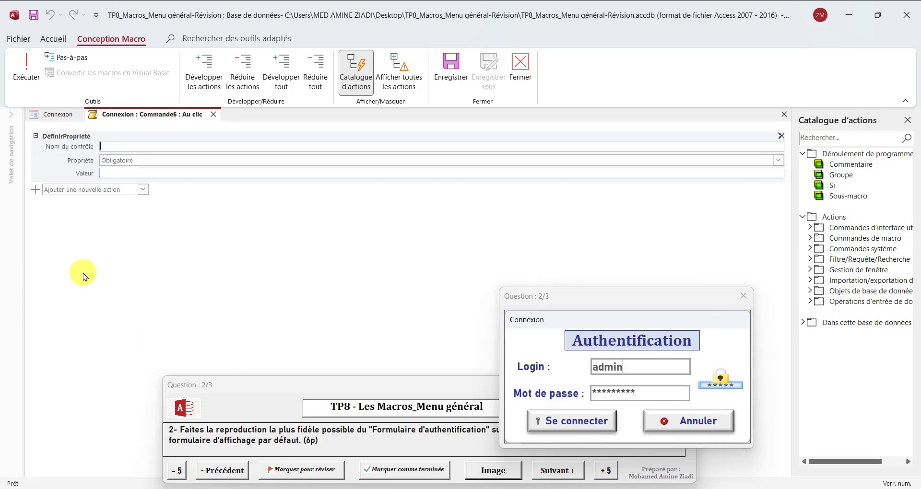
Point the DéfinirPropriété action at the login control's Valeur property
left_click(123, 145)
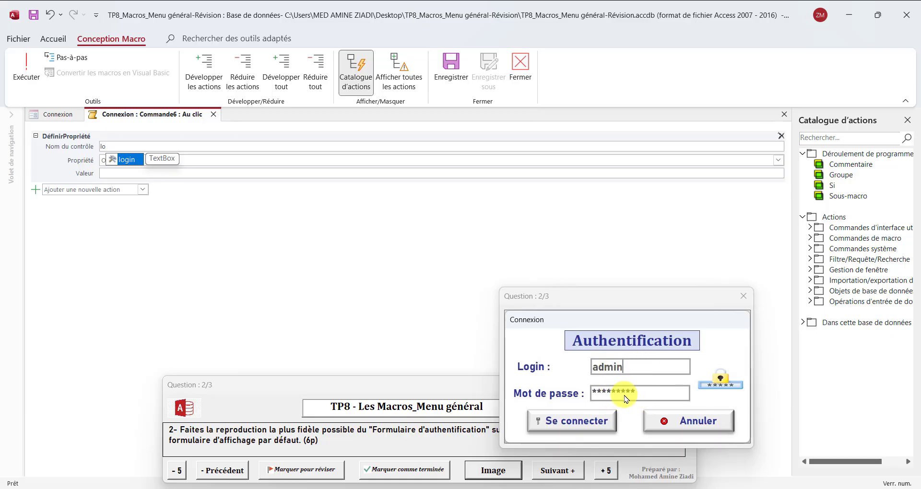
double_click(126, 161)
left_click(432, 181)
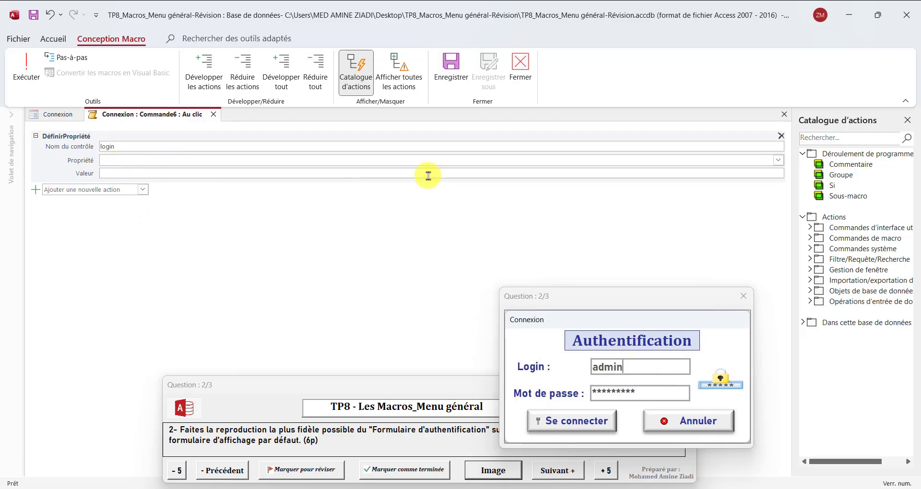
type("Valeur")
left_click(779, 160)
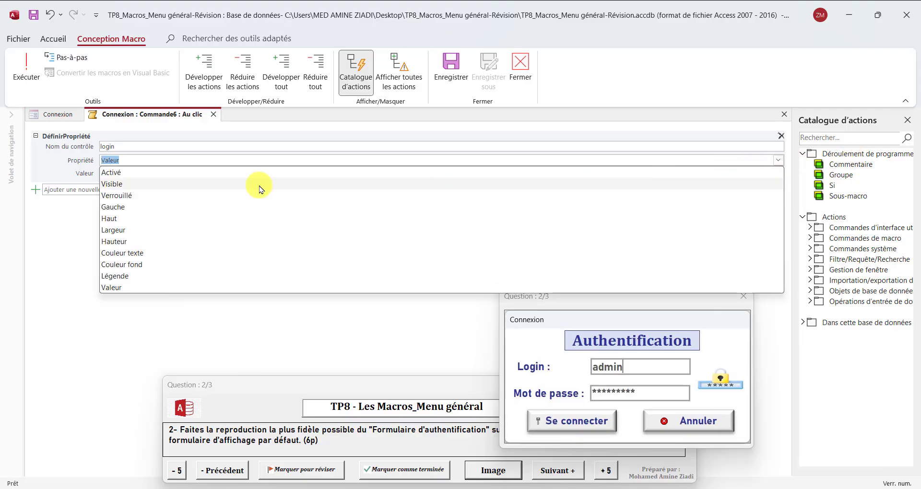
left_click(109, 287)
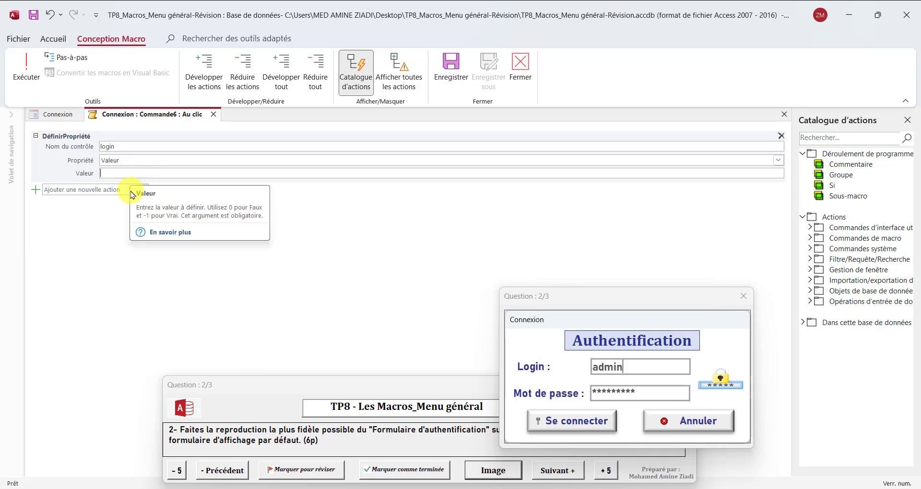
left_click(76, 190)
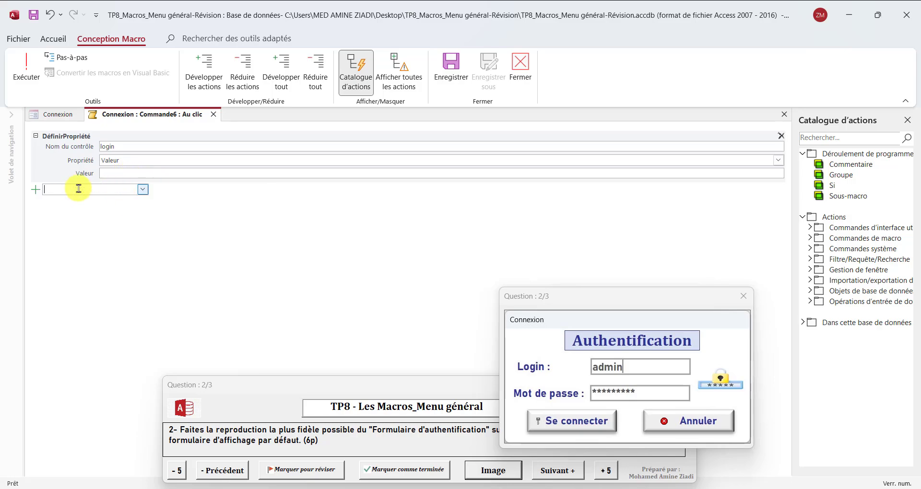
left_click(143, 190)
Add a second DéfinirPropriété for mdp's Valeur, leaving Valeur empty, and close the macro
scroll(76, 375, "down", 2)
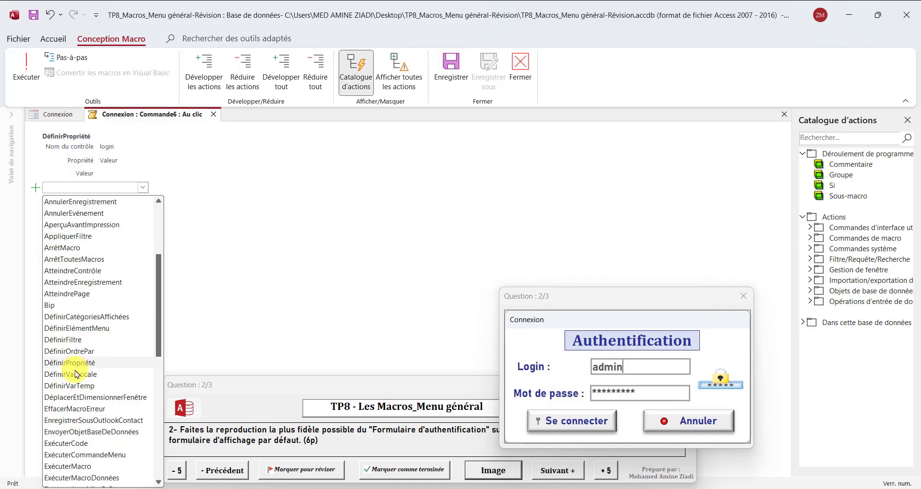
left_click(73, 363)
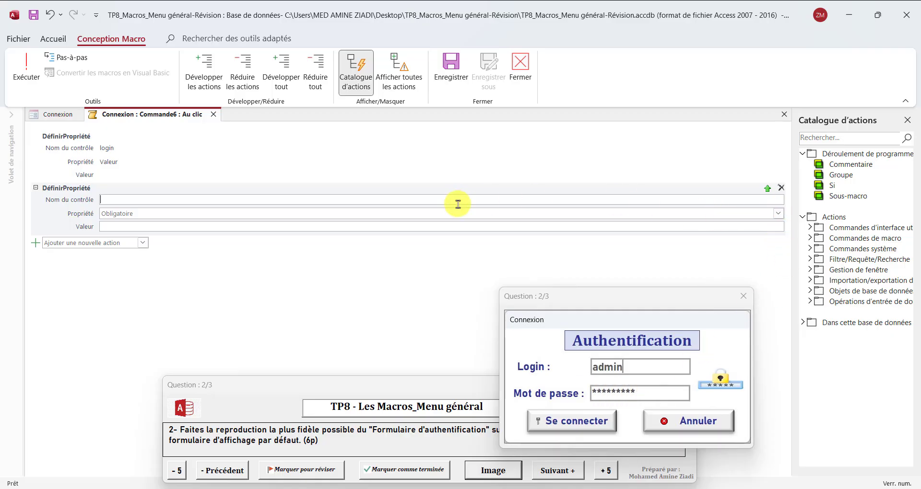
type("dp")
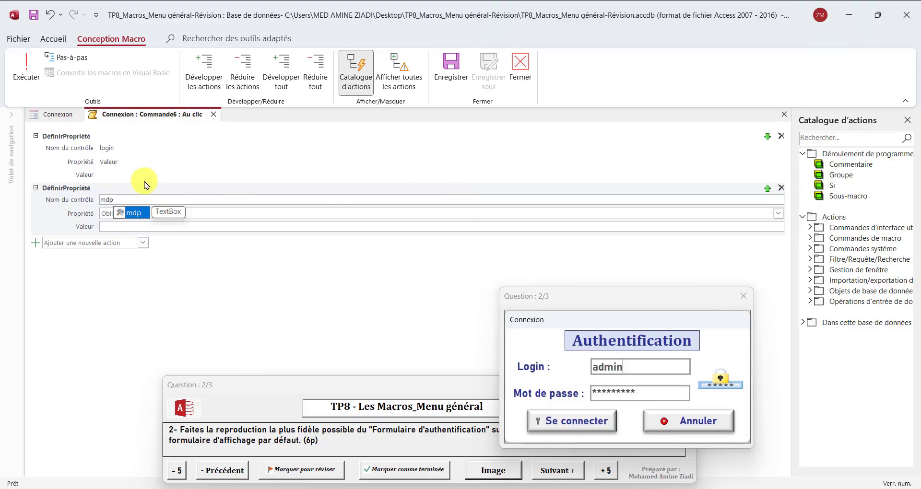
left_click(136, 215)
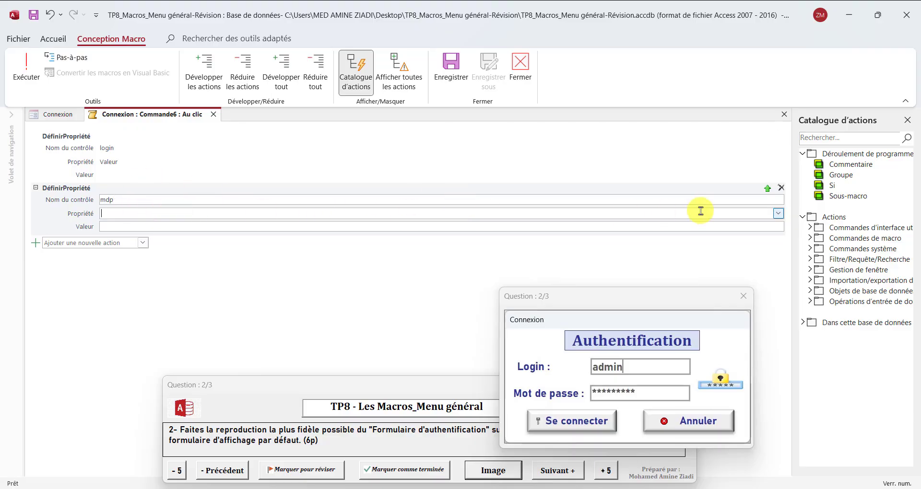
left_click(778, 213)
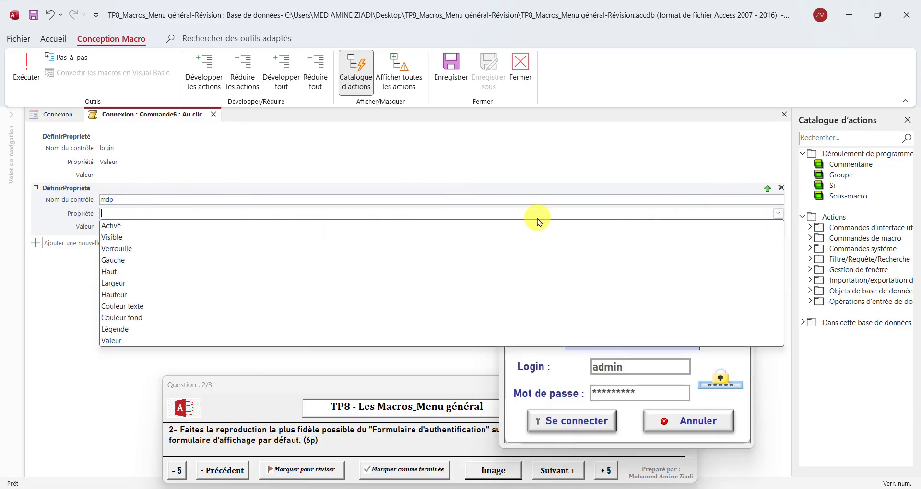
left_click(124, 340)
left_click(128, 226)
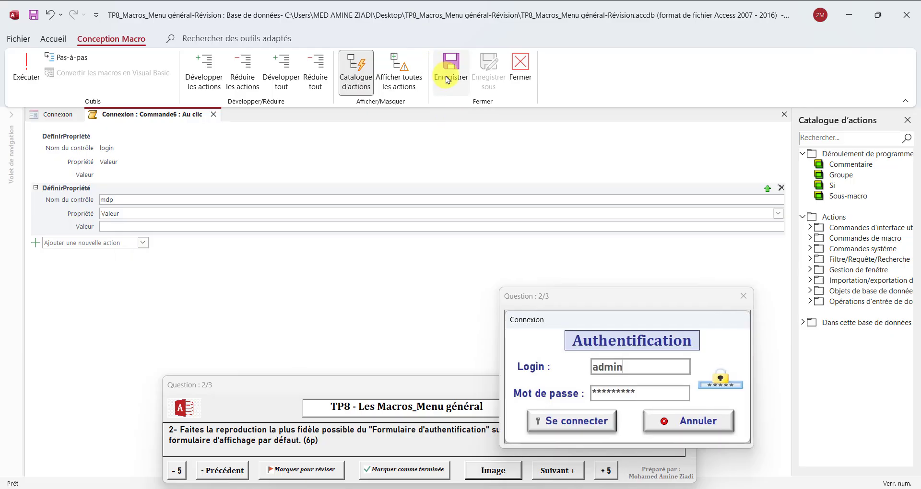
left_click(522, 77)
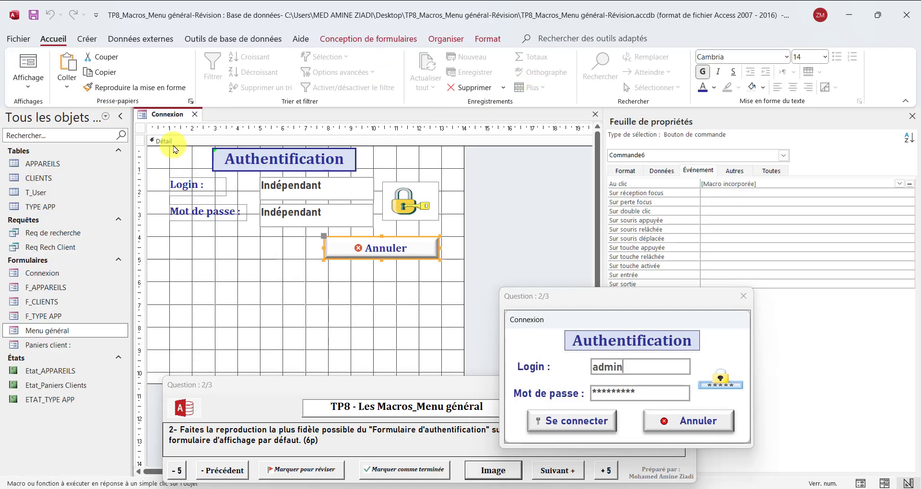
Switch the Connexion form to Form view and click Annuler to check both fields clear
right_click(155, 124)
left_click(193, 183)
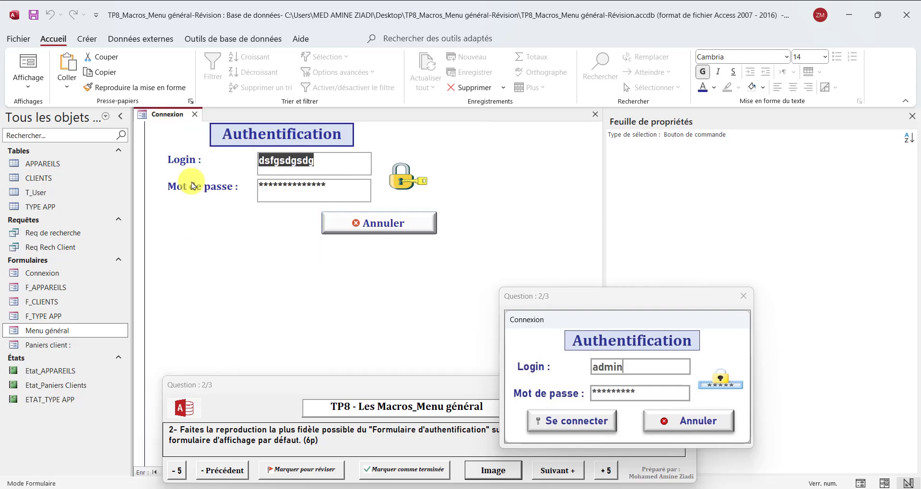
left_click(396, 230)
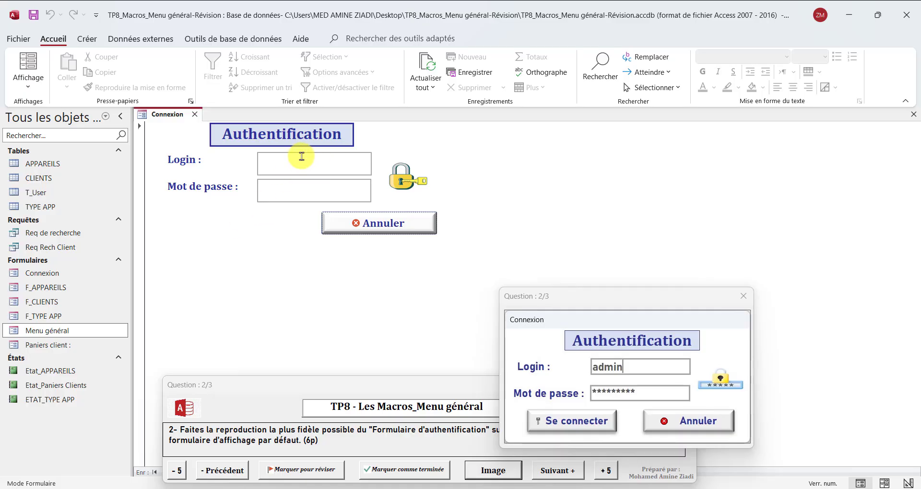
In Design view, set the Annuler button's hover cursor to Main sur lien hypertexte
right_click(165, 116)
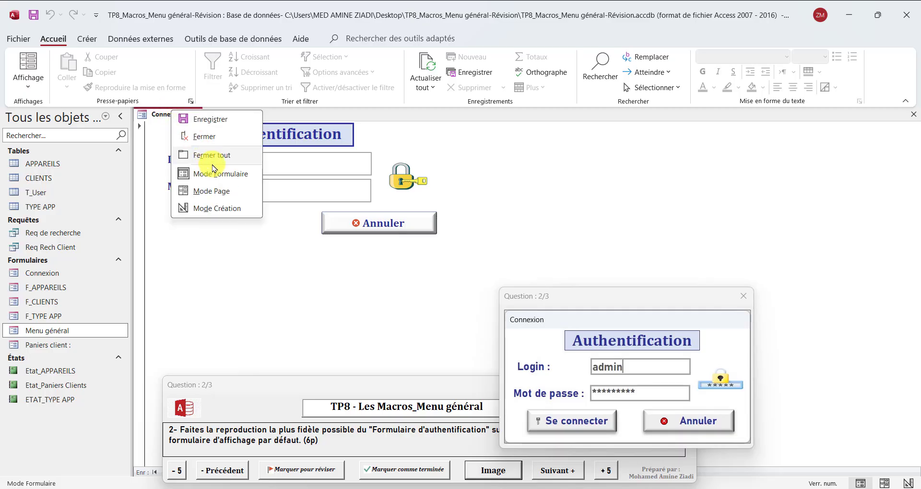
left_click(214, 207)
left_click(391, 256)
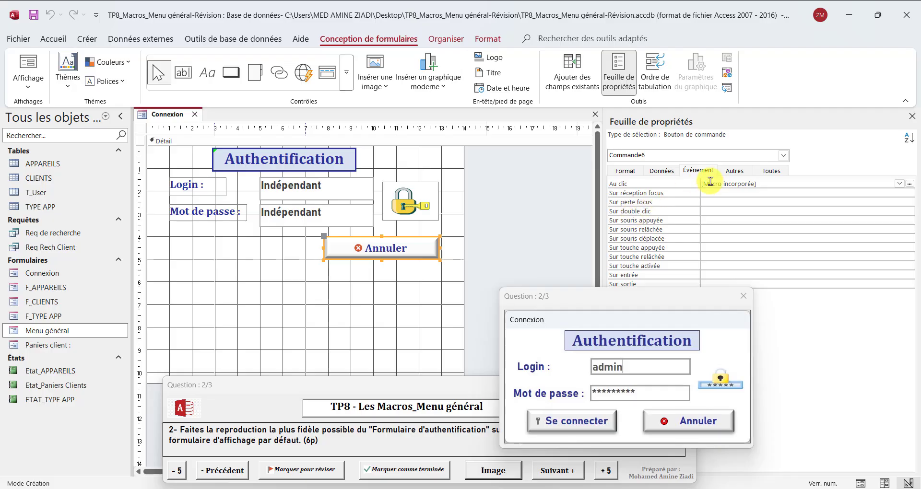
left_click(734, 172)
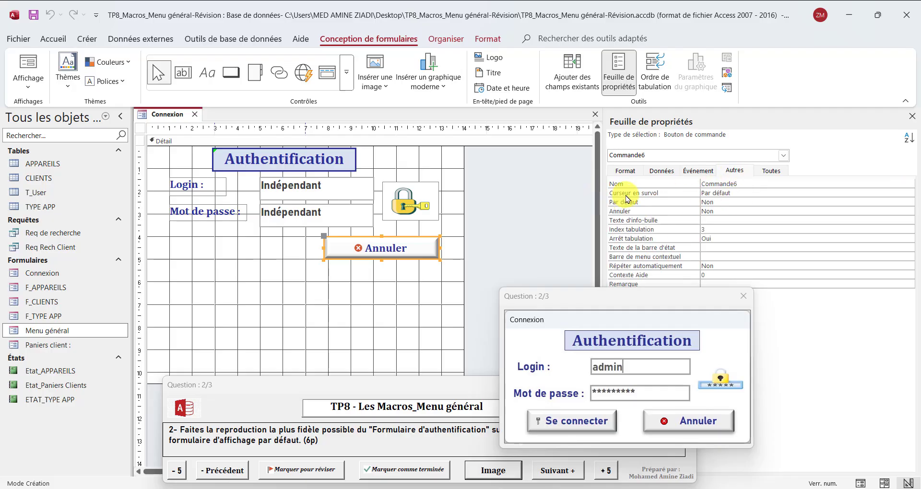
left_click(753, 193)
left_click(909, 192)
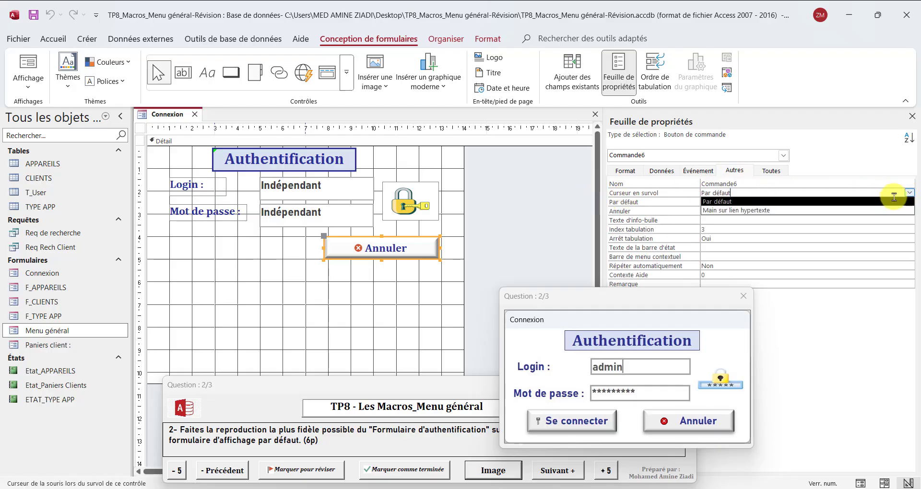
left_click(777, 217)
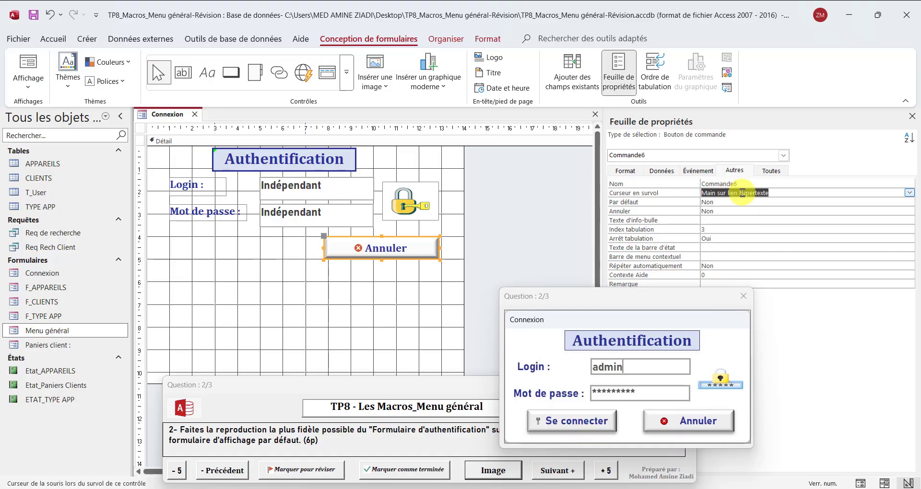
Narrow the Annuler button slightly and switch the form back to Form view
left_click_drag(439, 246, 422, 247)
right_click(165, 115)
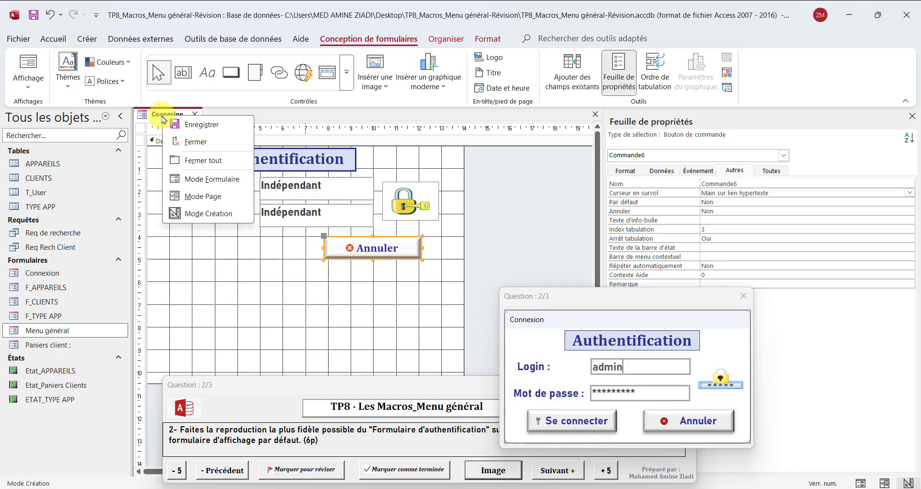
left_click(223, 181)
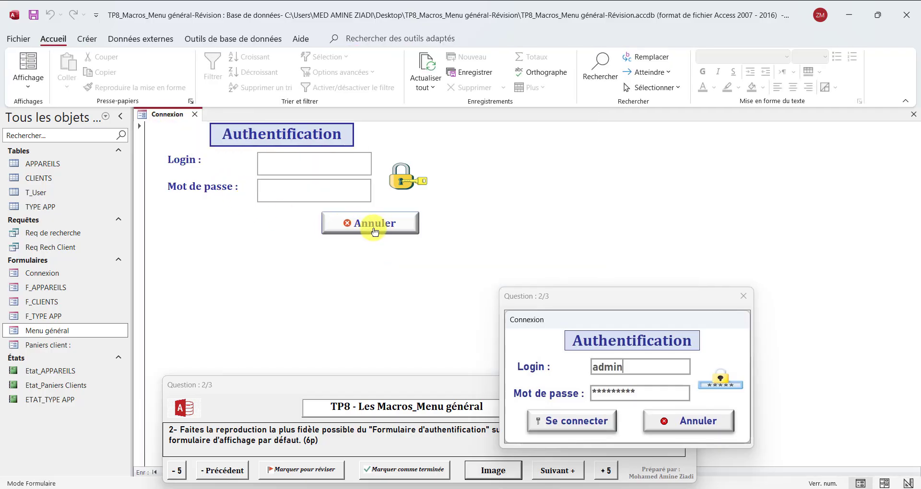
Fill in a test login and password in the Connexion form fields
type("sf")
left_click(290, 194)
type("1234")
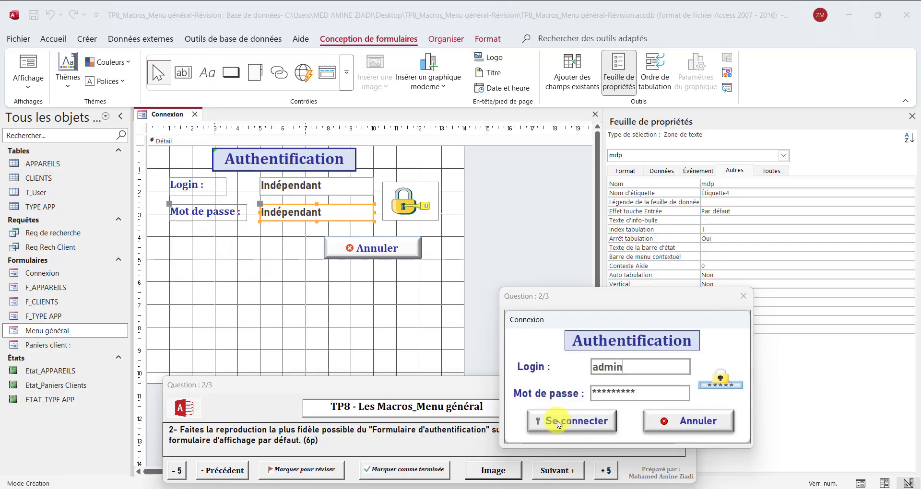
Duplicate the Annuler button, move the copy to its left, and caption it 'Se connecter'
left_click(383, 249)
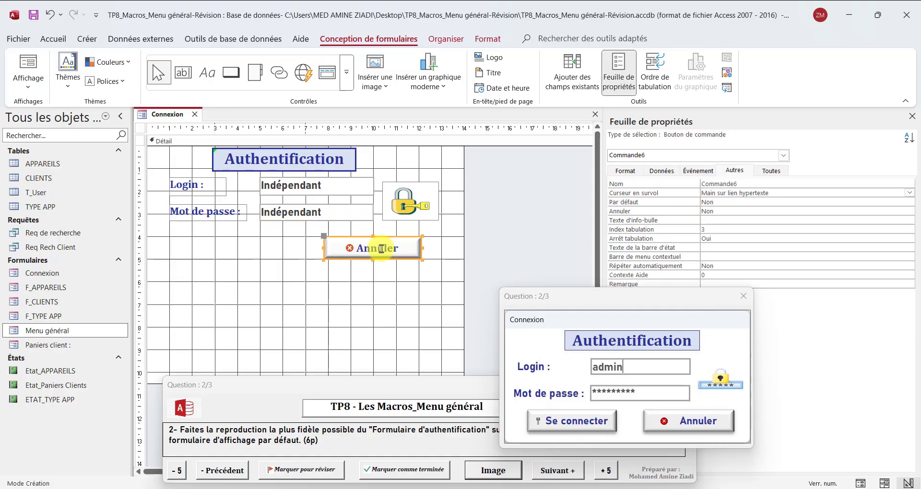
key("ctrl+c")
key("ctrl+v")
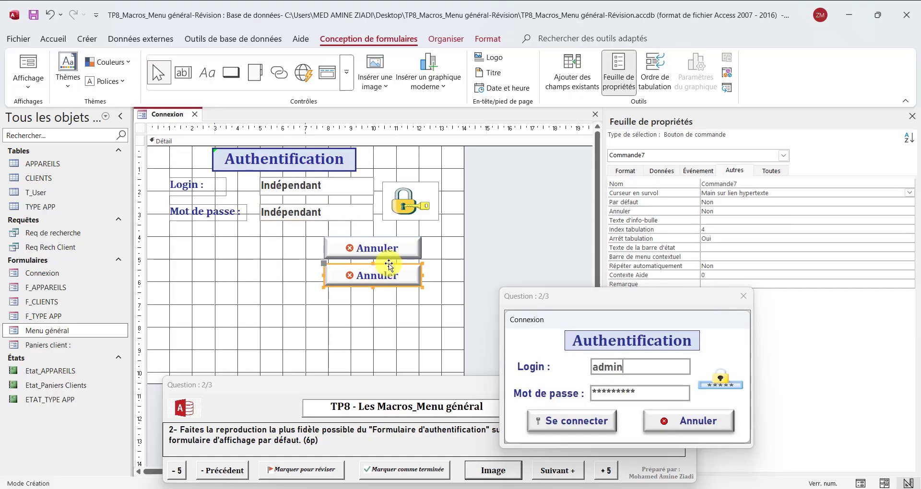
left_click_drag(389, 266, 233, 237)
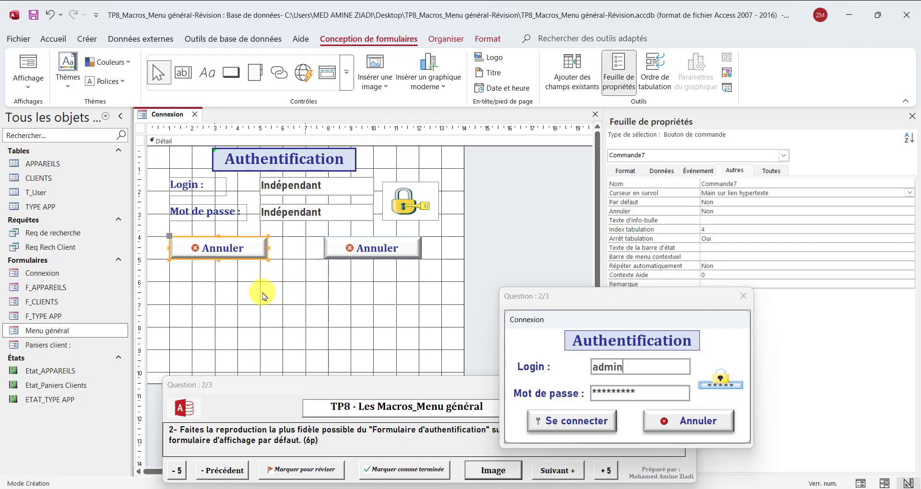
double_click(219, 249)
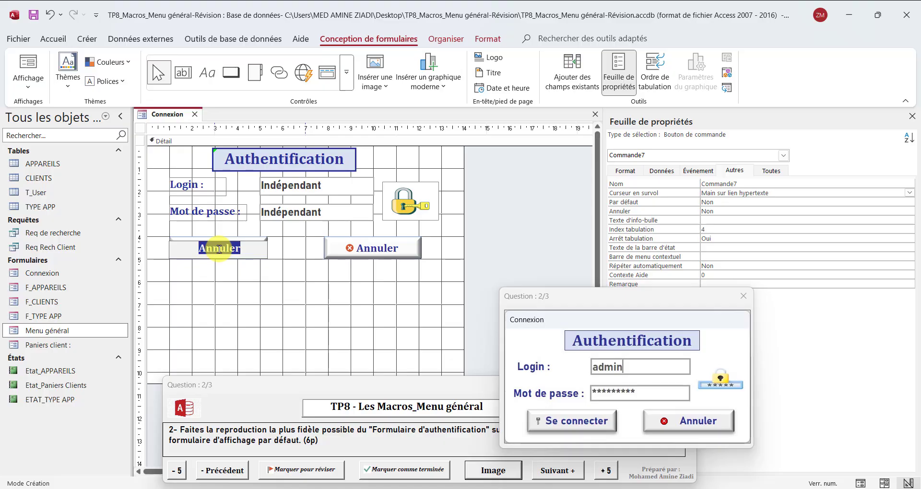
type("Se connect")
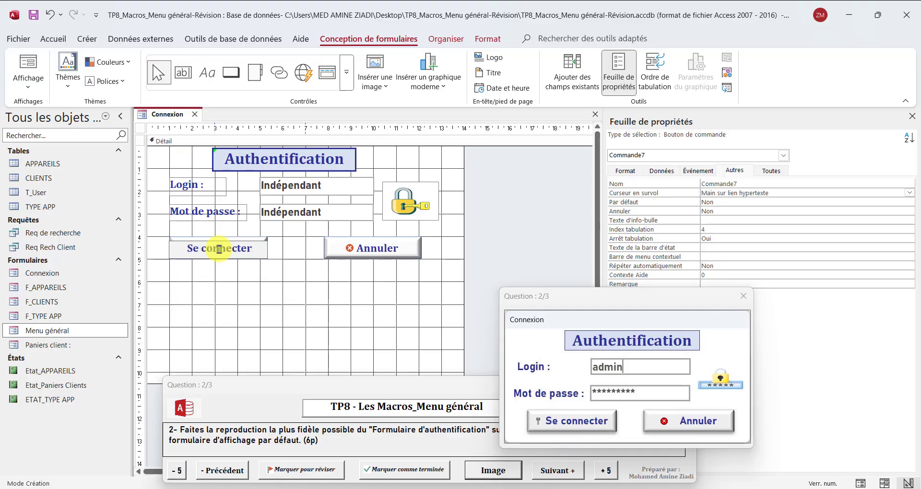
type("er")
left_click(230, 285)
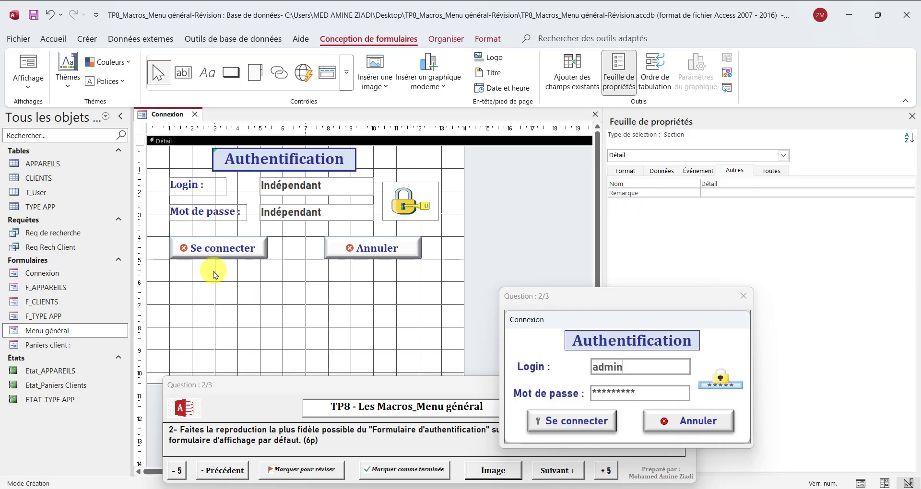
left_click(196, 253)
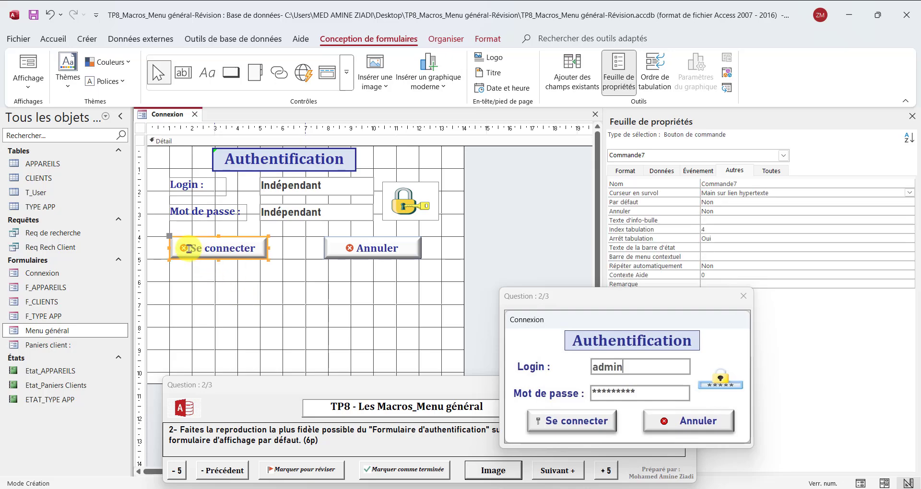
Set the Se connecter button's picture property to the built-in 'Clé' key image
left_click(625, 170)
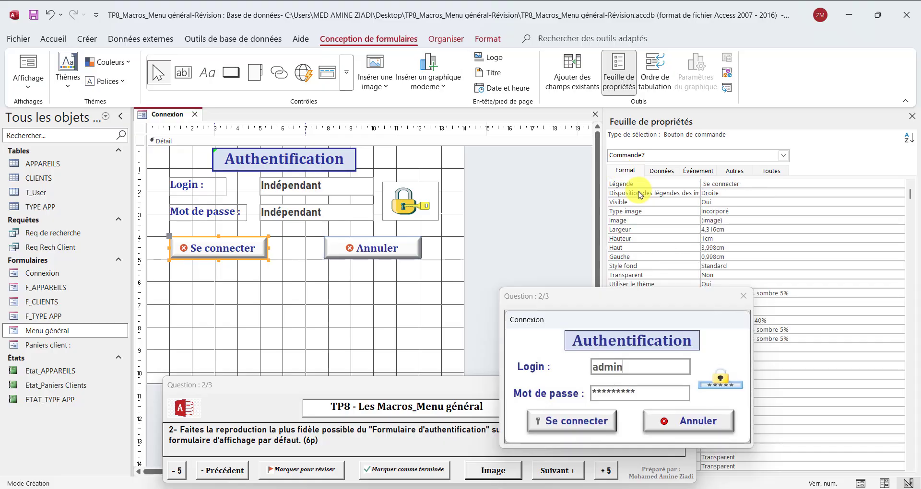
left_click(711, 222)
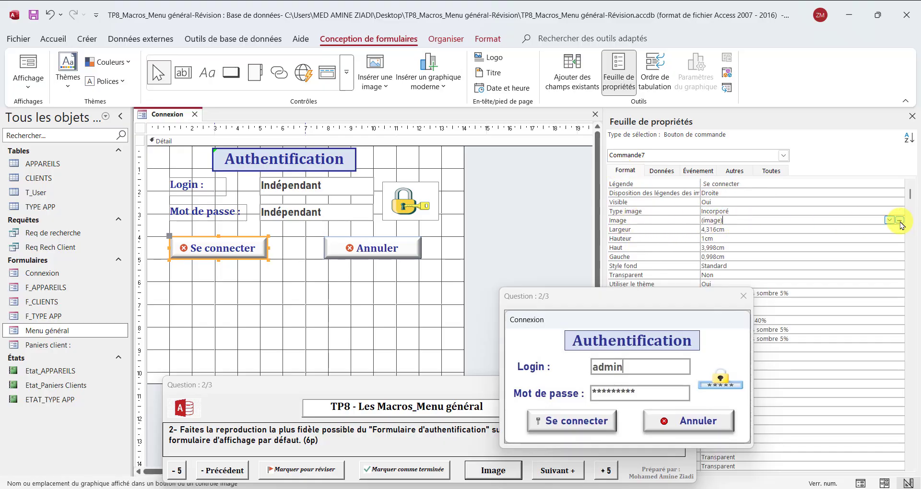
left_click(900, 221)
left_click(447, 207)
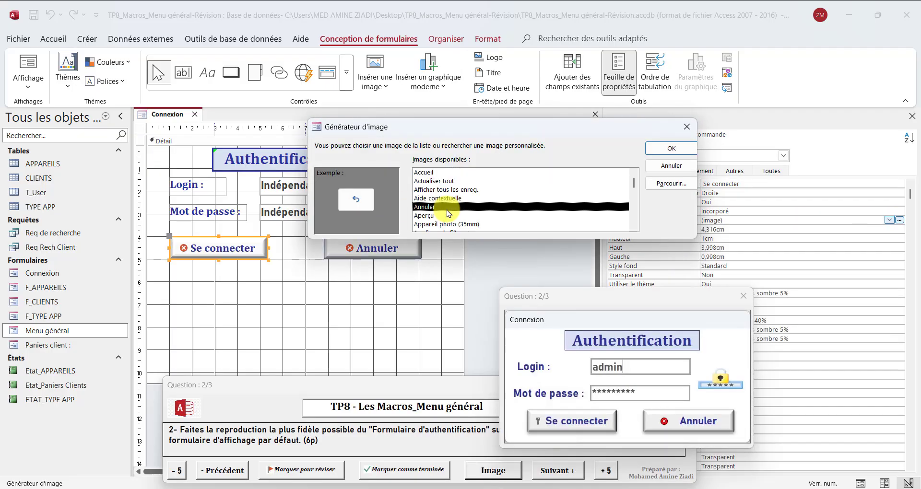
key("c")
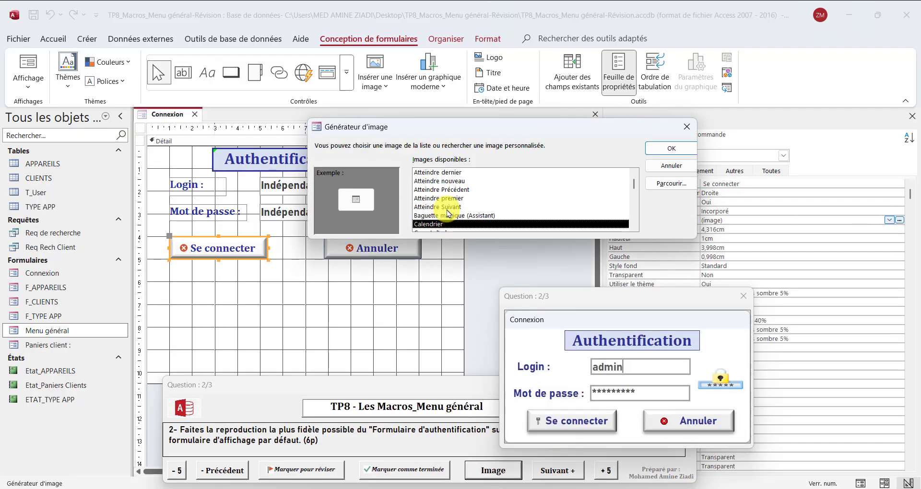
scroll(447, 213, "down", 4)
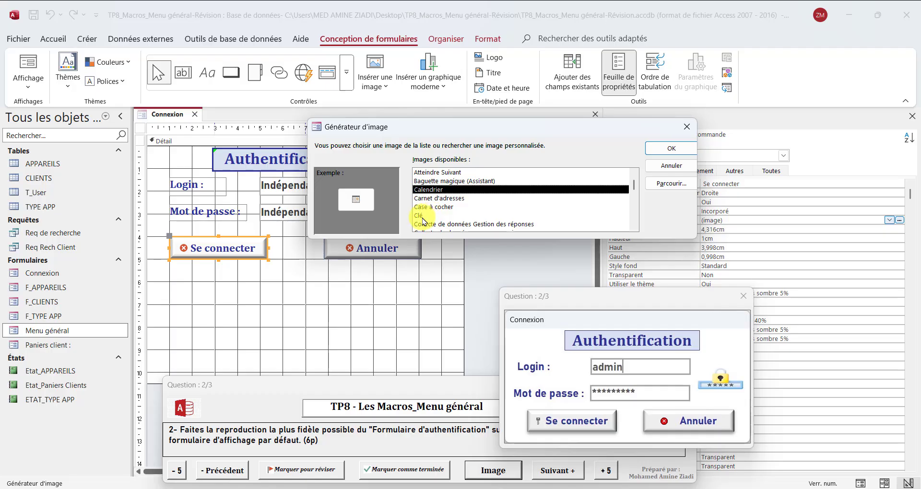
left_click(423, 217)
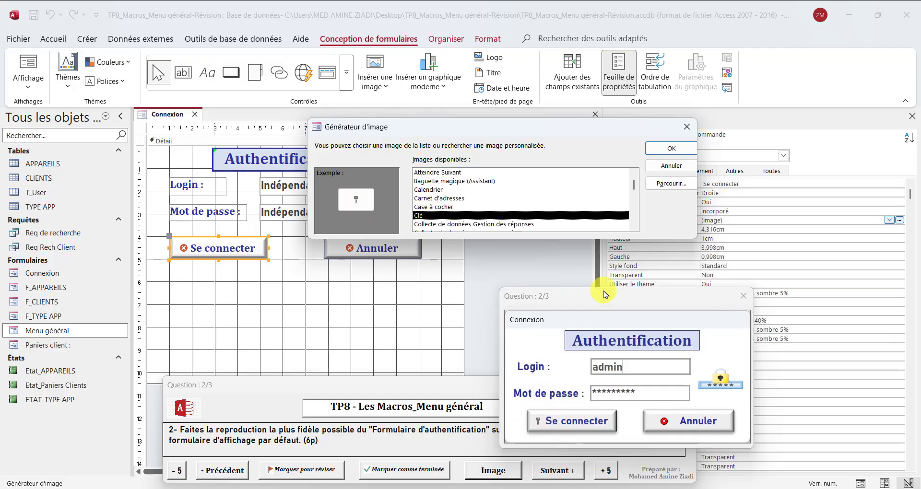
left_click(672, 149)
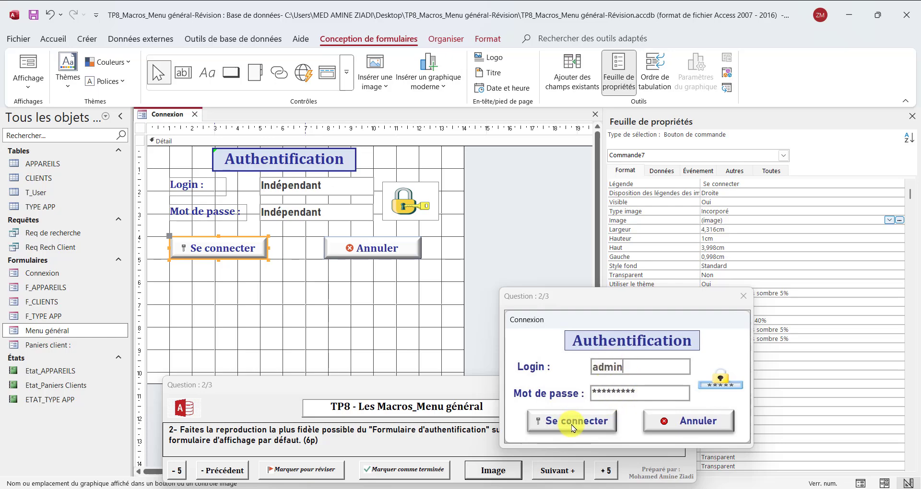
Open T_User in Datasheet view and select its id_user, login_user and mdp_user columns
left_click(52, 334)
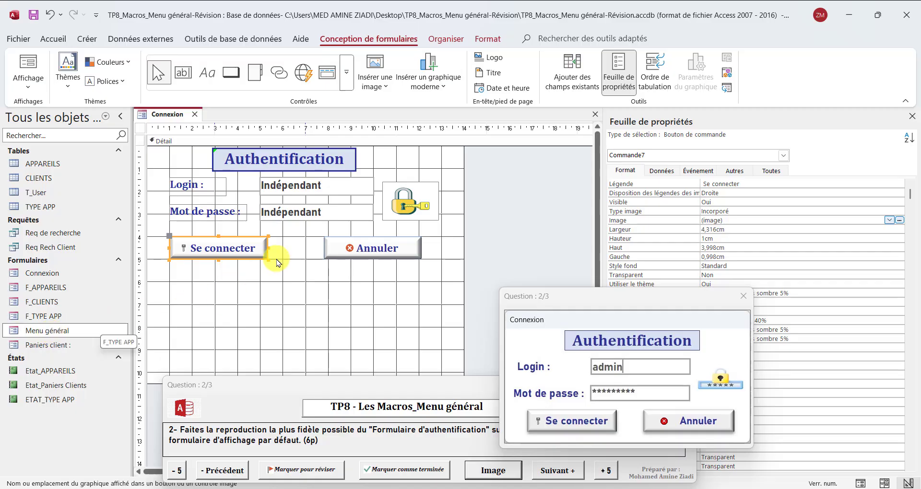
double_click(38, 197)
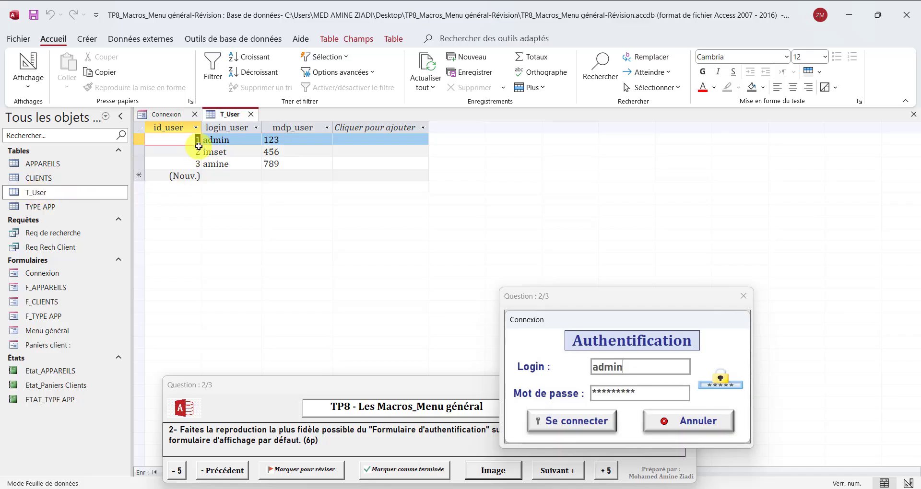
left_click(180, 126)
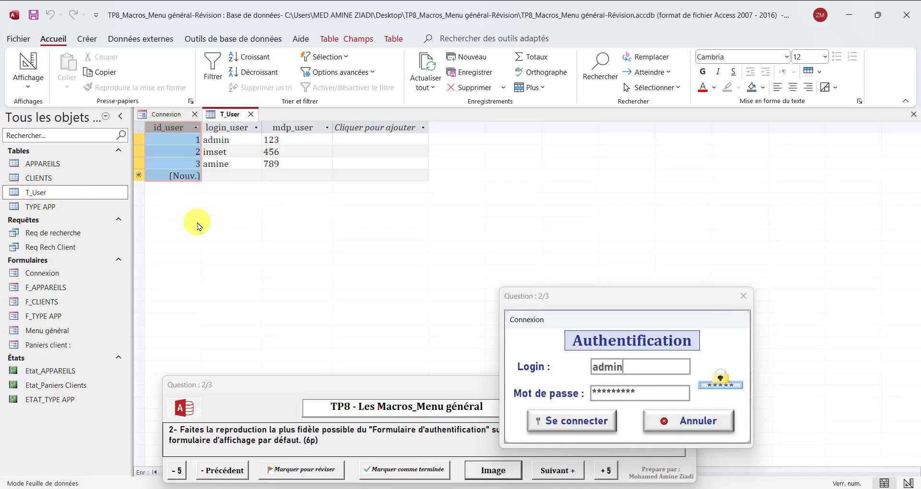
left_click(218, 127)
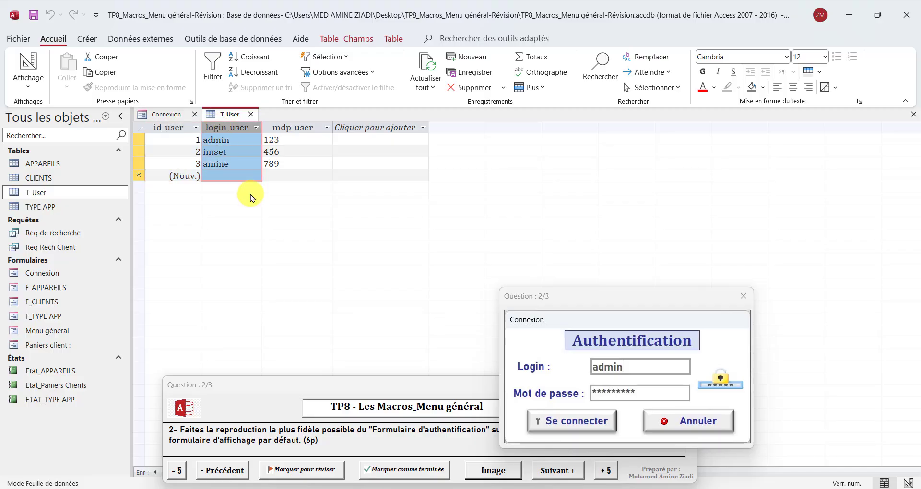
left_click(288, 127)
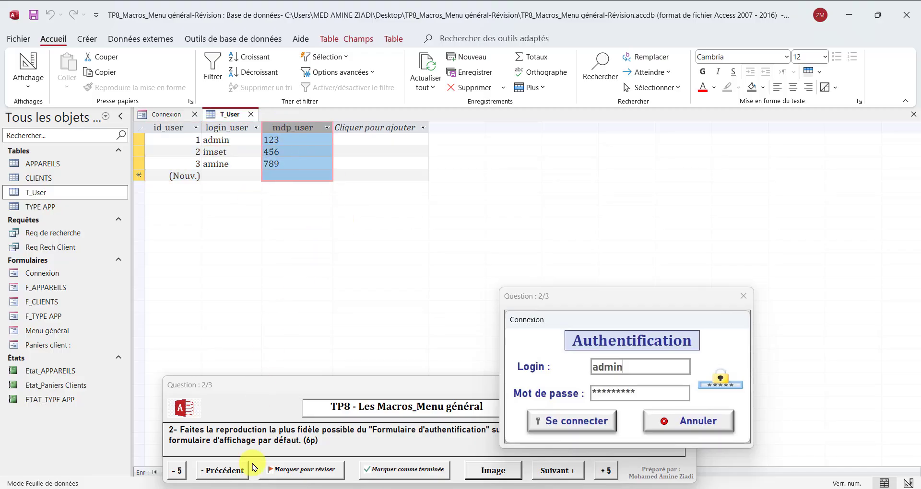
Inspect the admin user's record, its login value and the third user's password
left_click(283, 488)
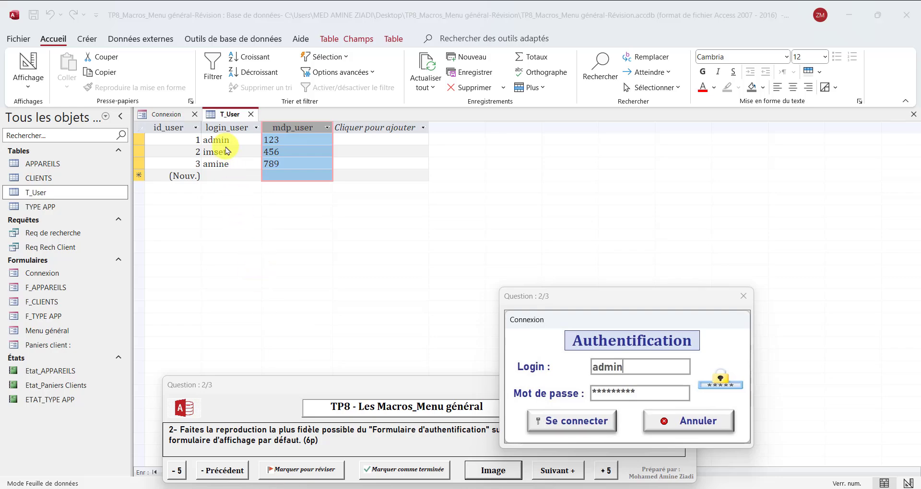
left_click(133, 142)
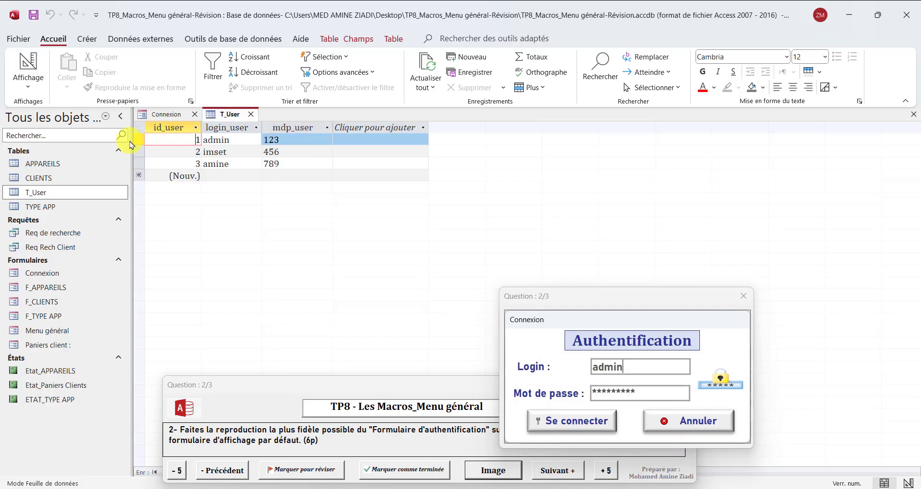
left_click(136, 139)
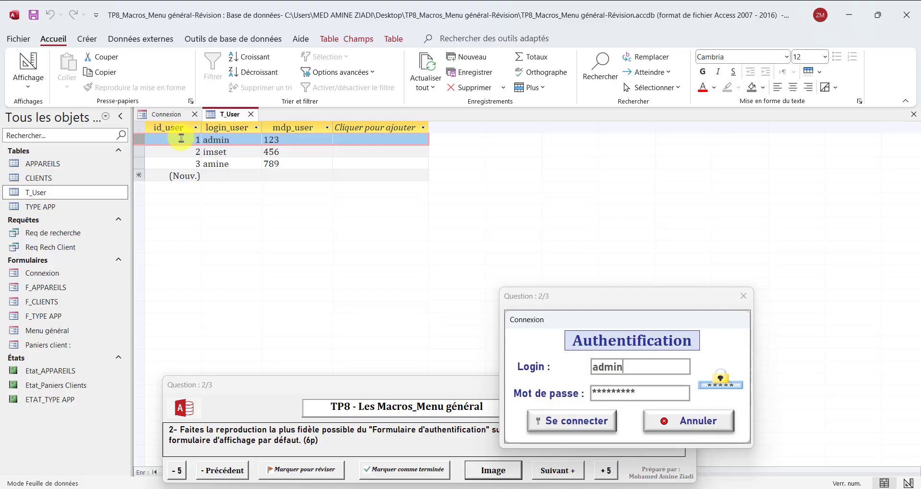
left_click(230, 140)
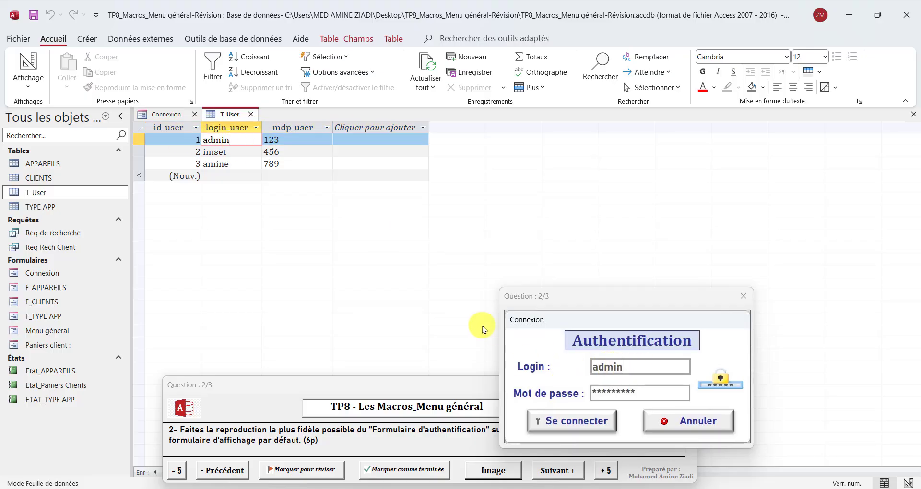
left_click(278, 164)
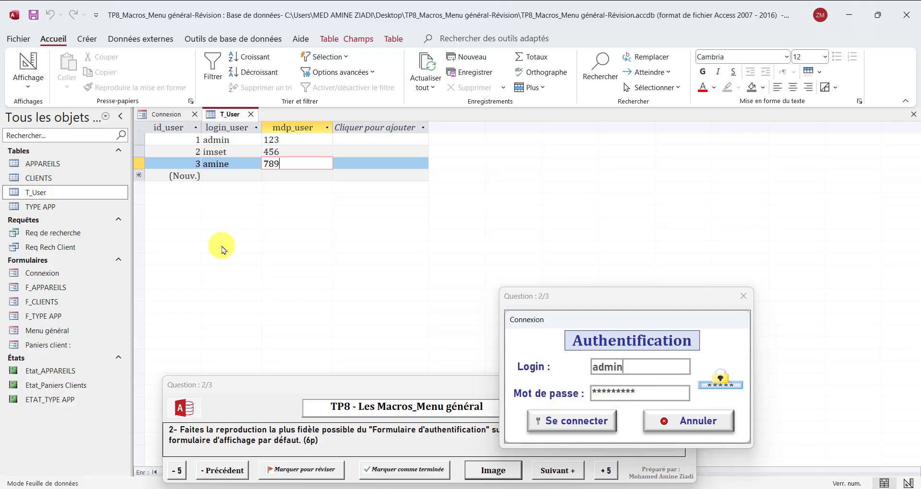
left_click(140, 140)
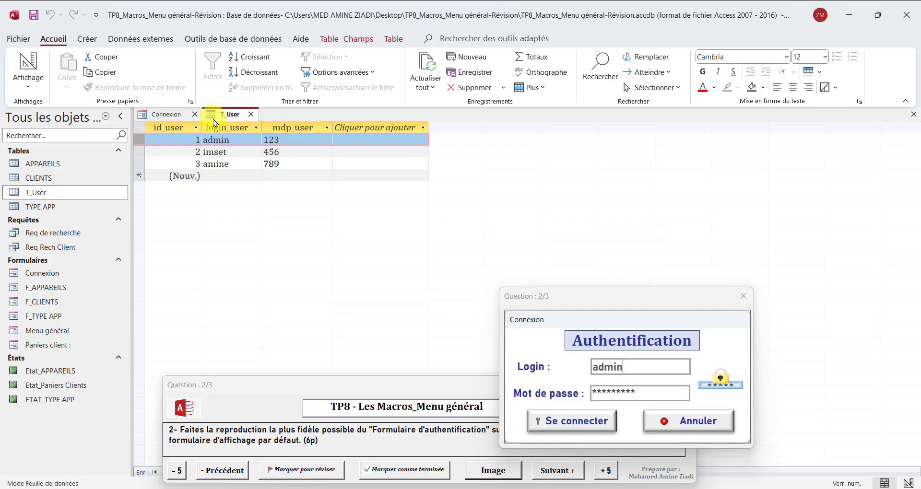
Open Commande7's Au clic macro and delete both DéfinirPropriété actions
left_click(167, 115)
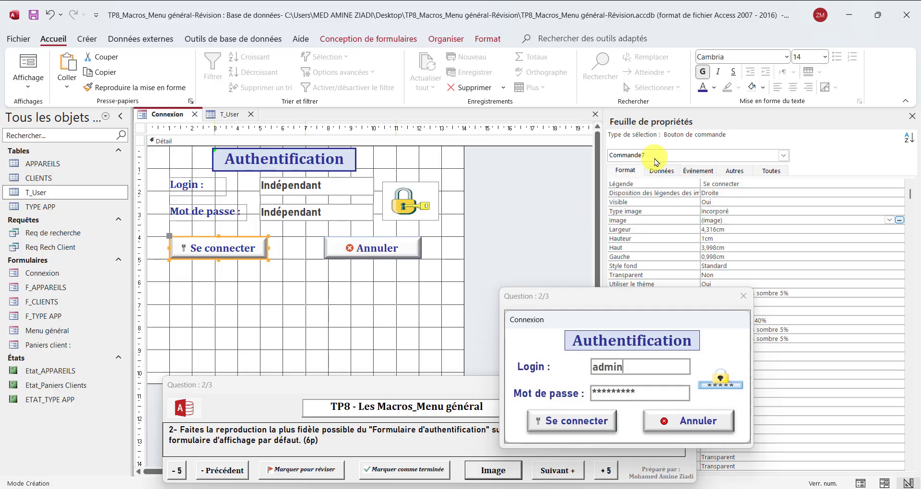
left_click(389, 40)
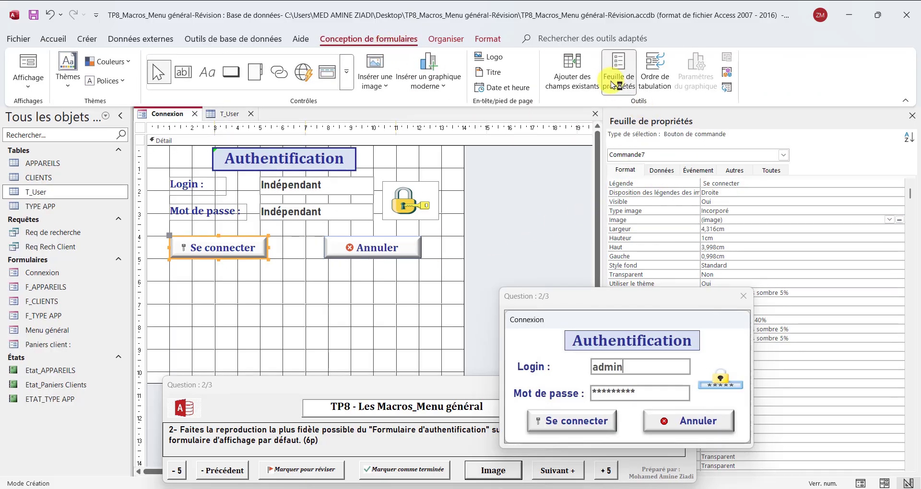
left_click(701, 172)
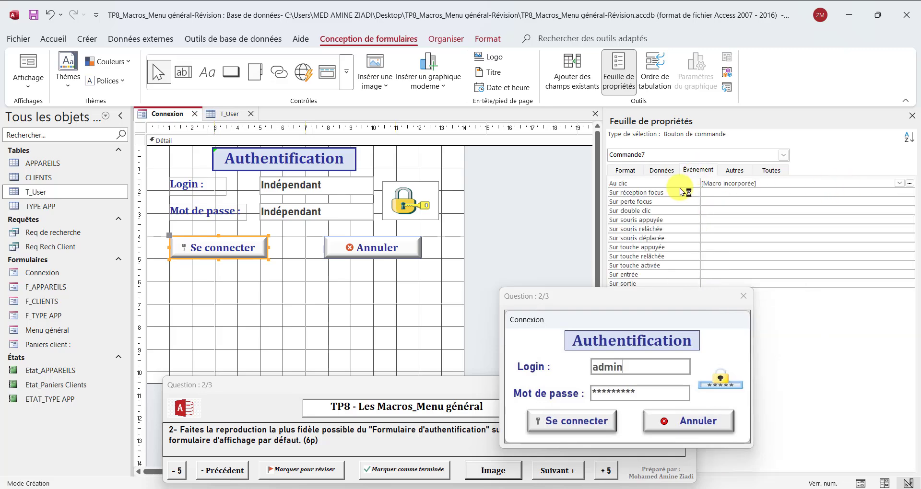
left_click(910, 184)
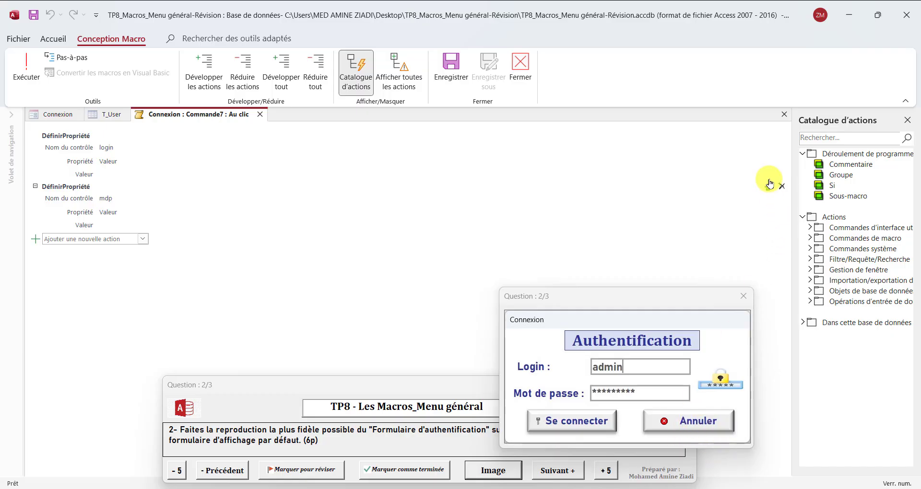
left_click(781, 136)
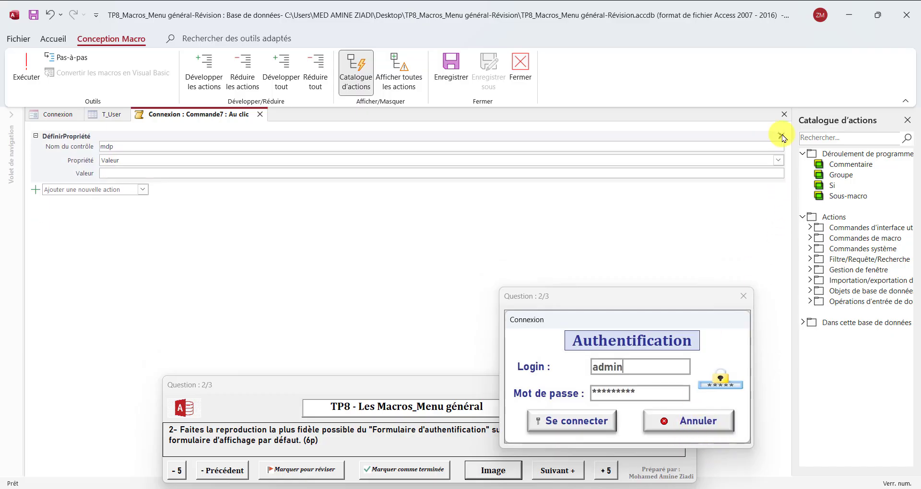
left_click(782, 137)
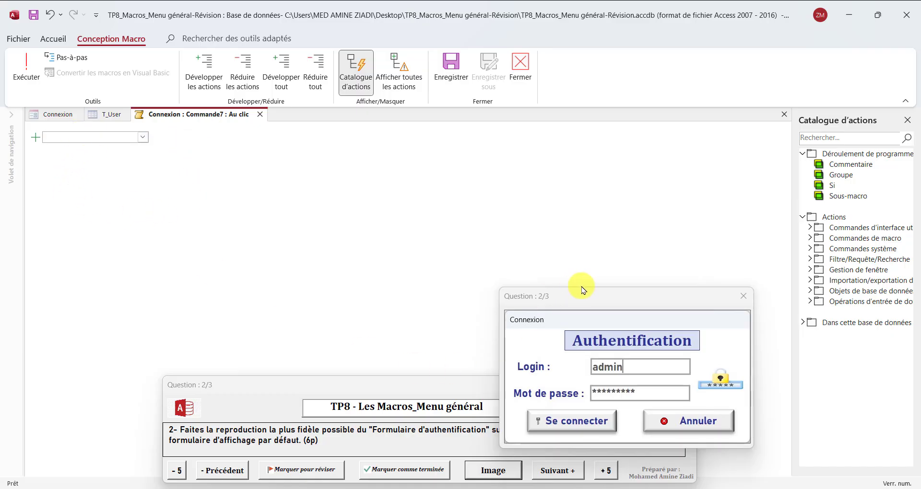
Add a Si block and enter EstNull(RechDom( as its condition via IntelliSense
left_click_drag(583, 289, 601, 191)
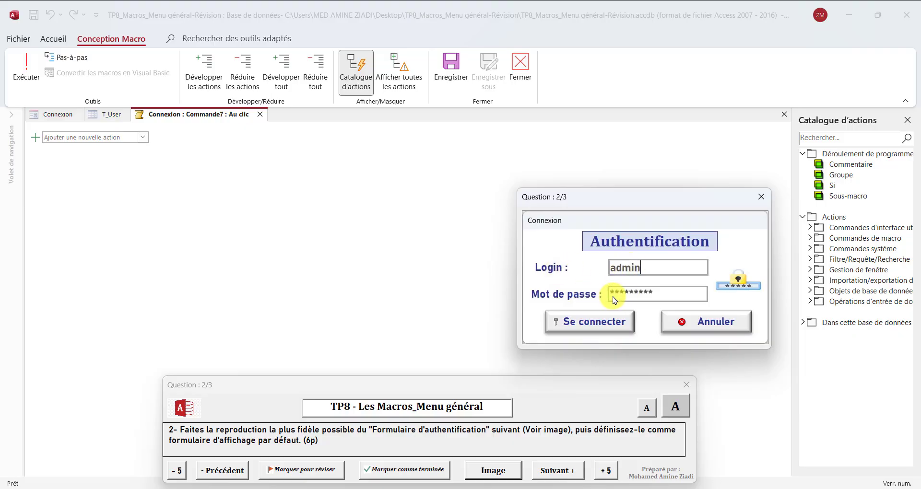
left_click_drag(592, 226, 594, 332)
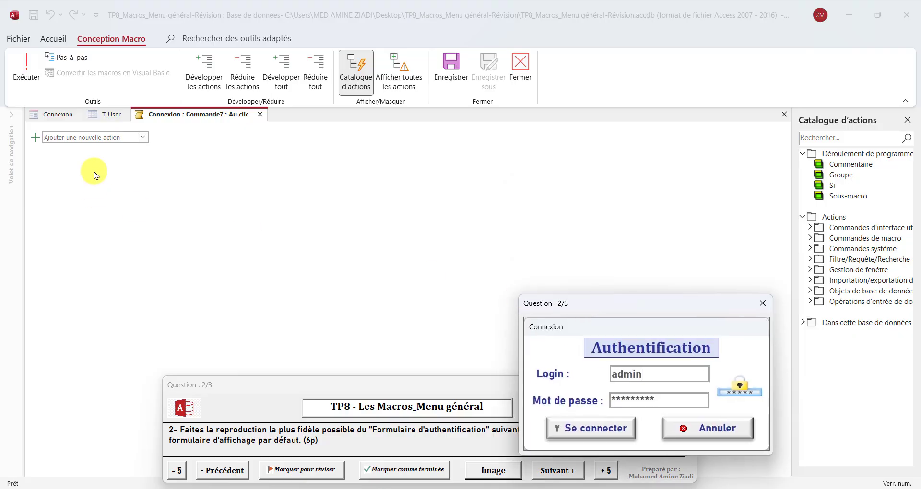
left_click(76, 138)
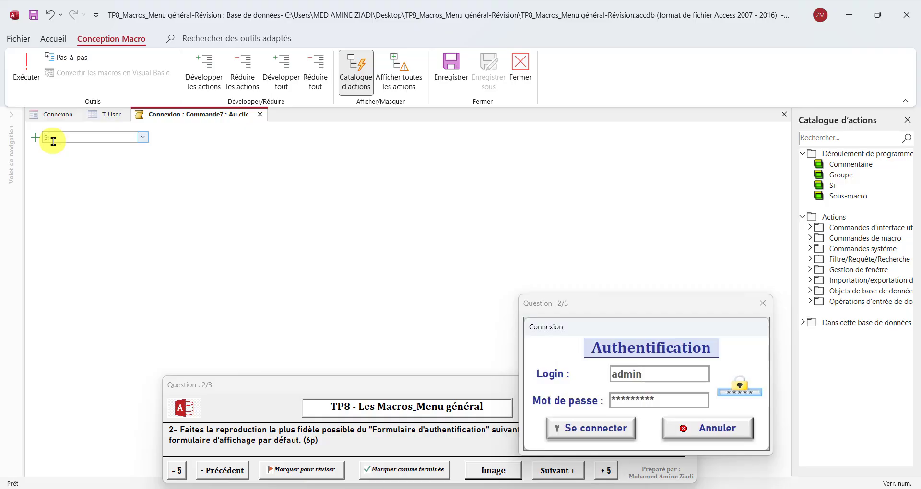
key("Return")
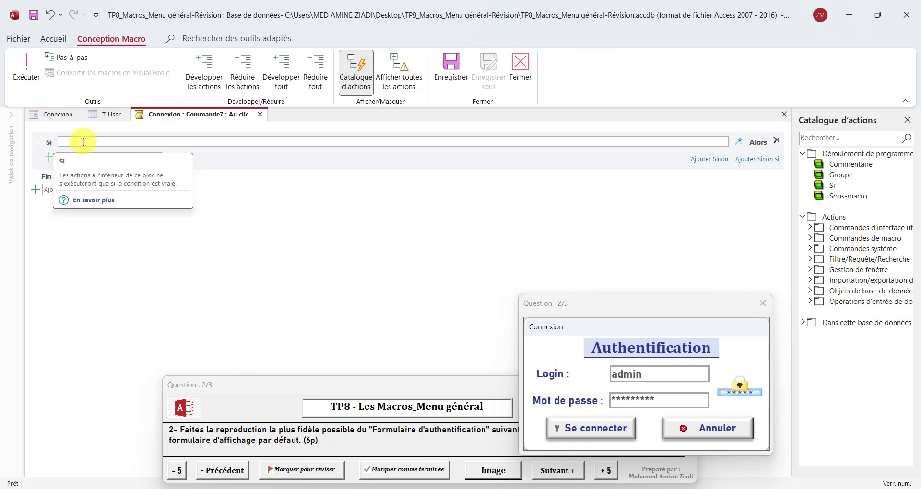
type("est")
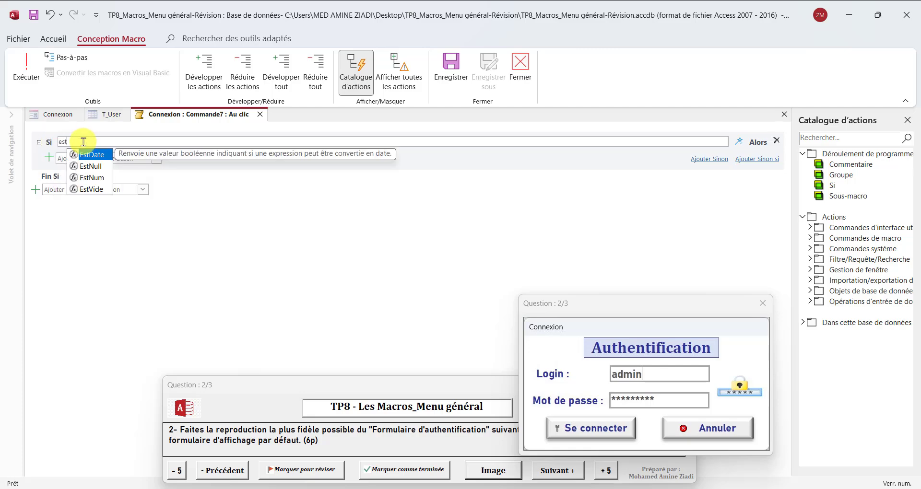
type("null")
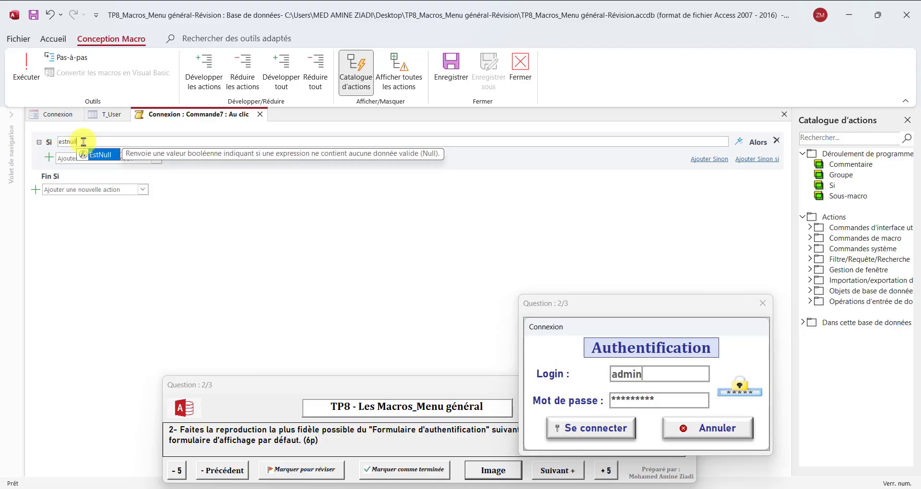
double_click(112, 155)
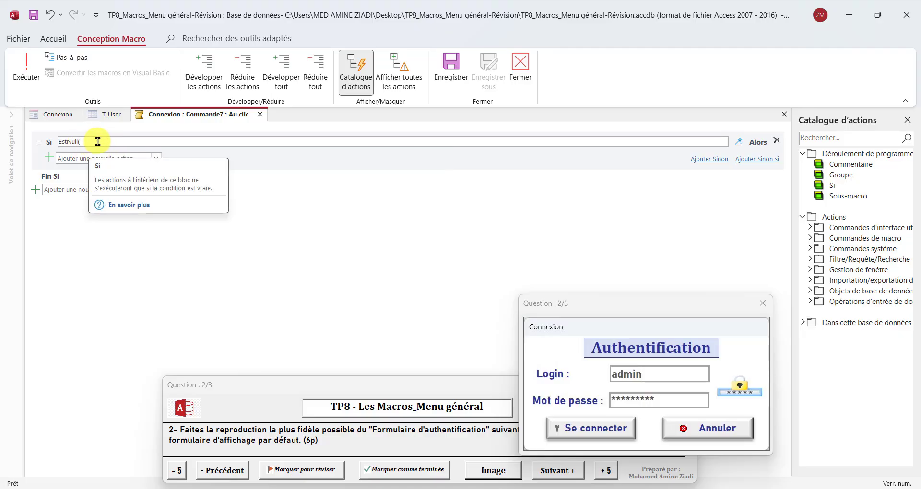
type("rech")
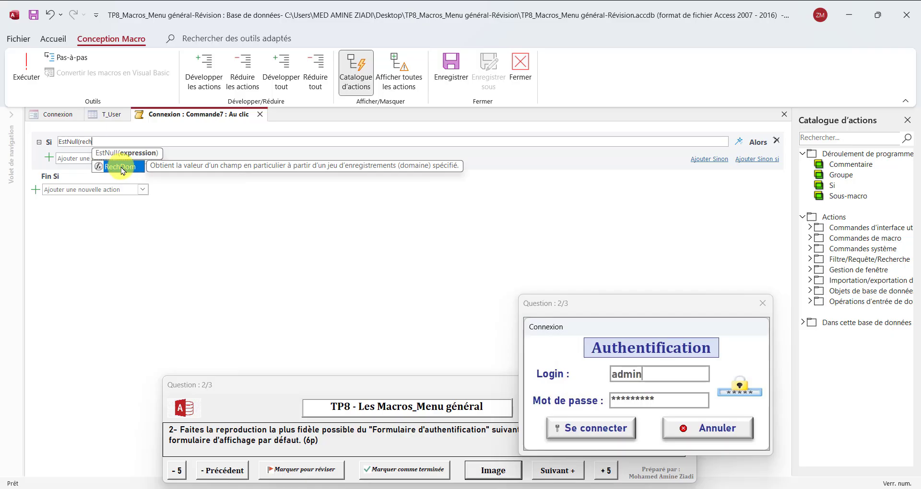
double_click(117, 166)
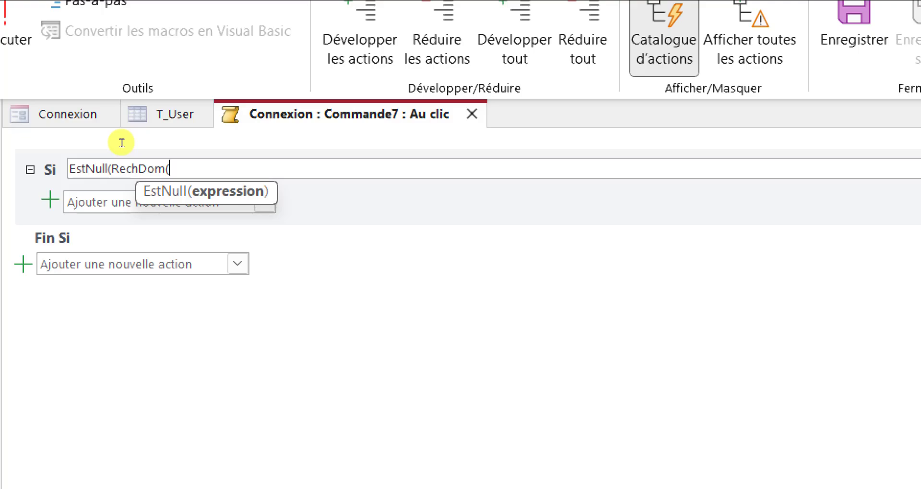
Type the RechDom arguments "id_user";"T_user";"login_user='"& into the Si condition
type("\"")
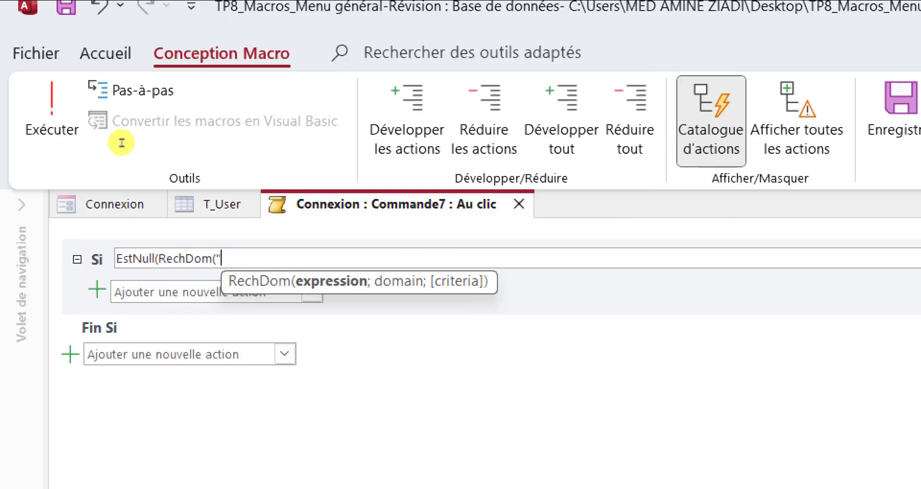
type("id")
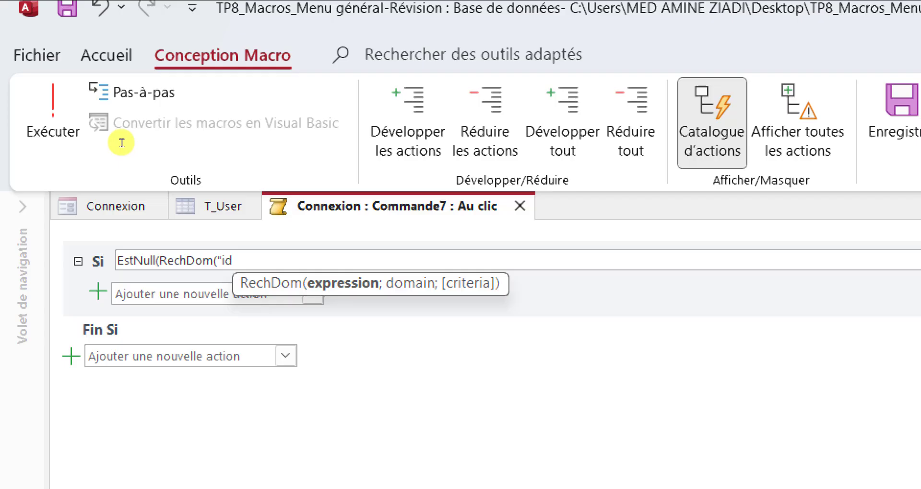
type("_user")
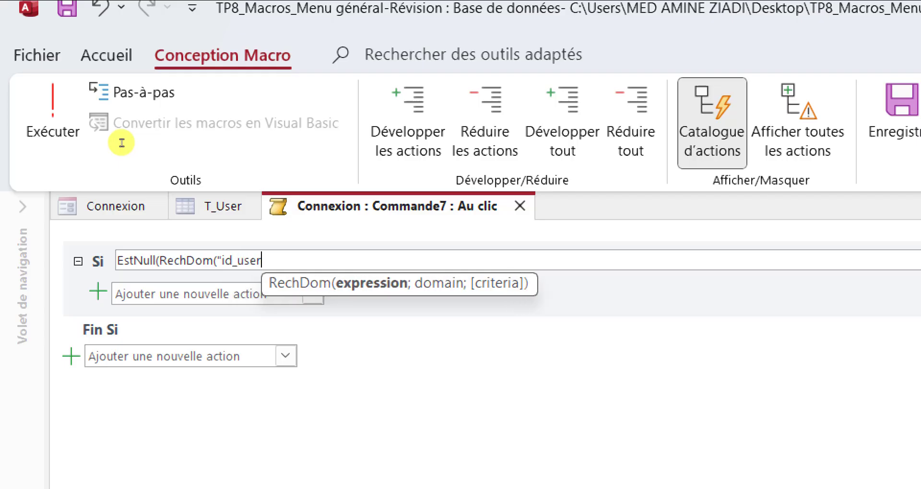
type("\"")
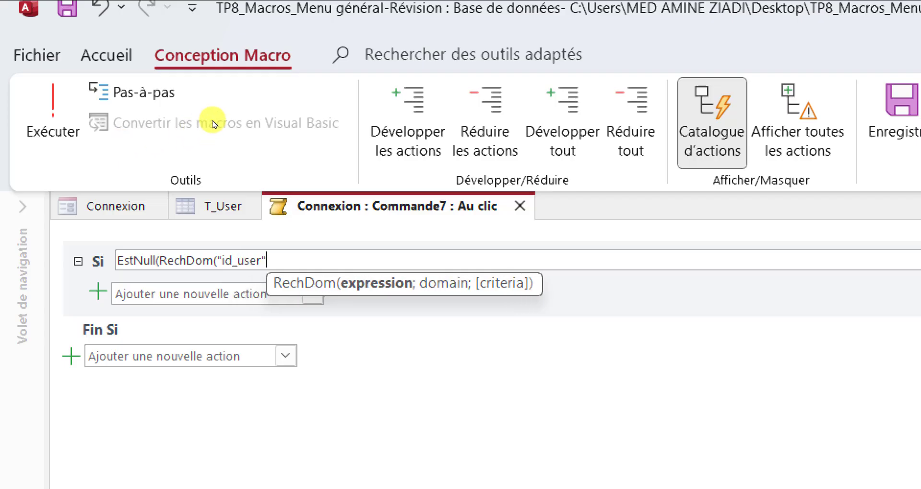
type(";")
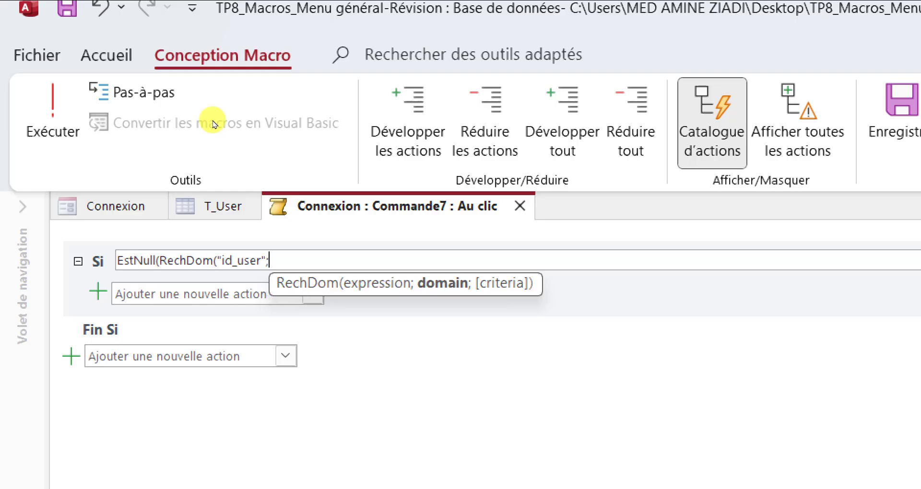
type("\"")
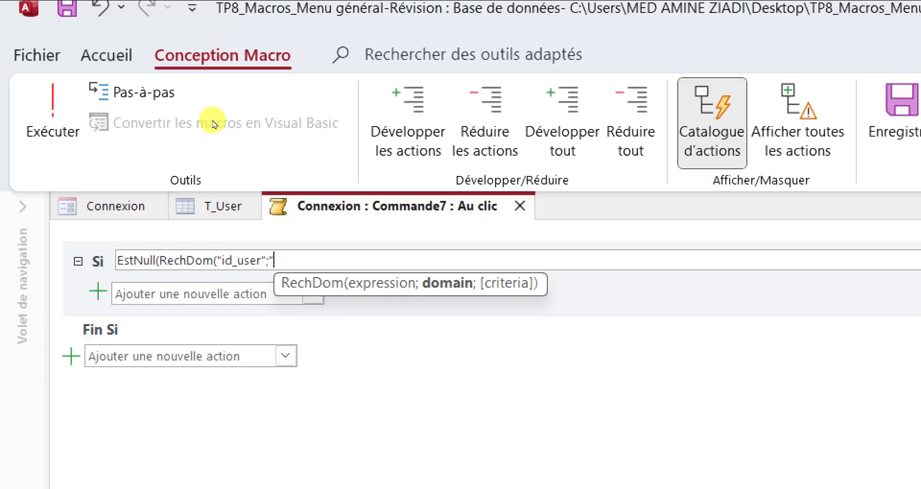
type("T_user\"")
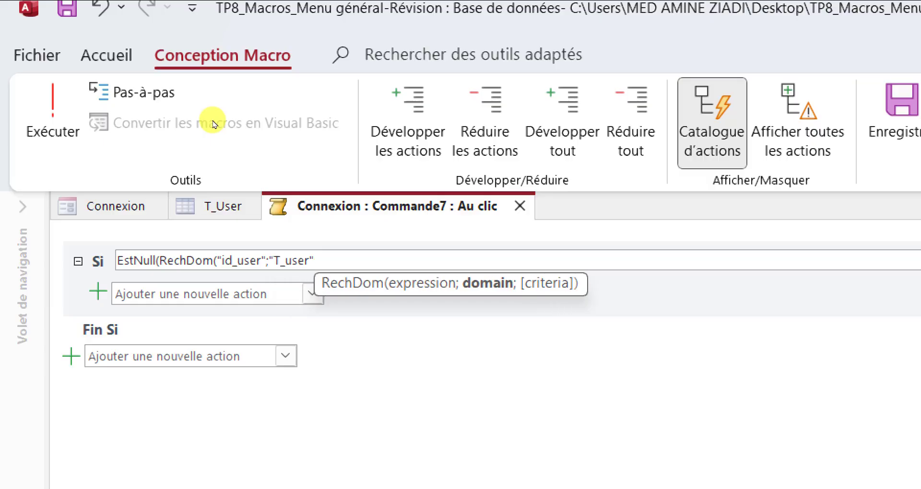
type(";")
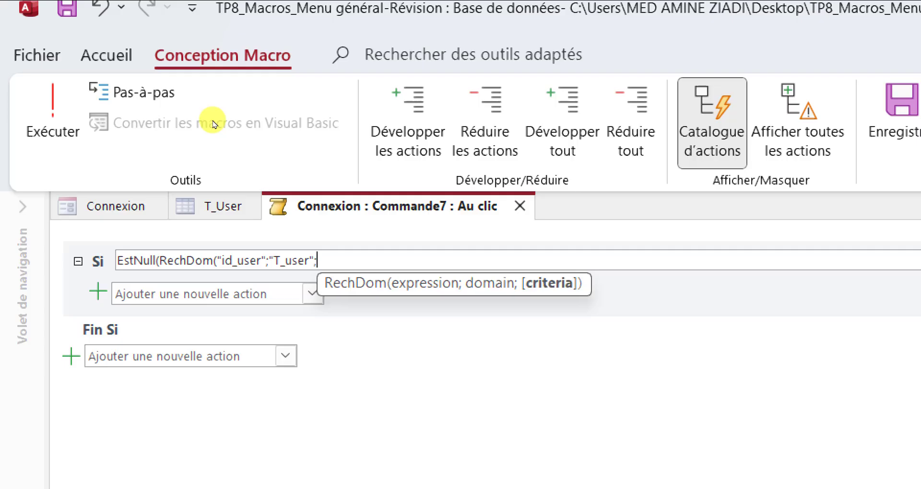
type("\"")
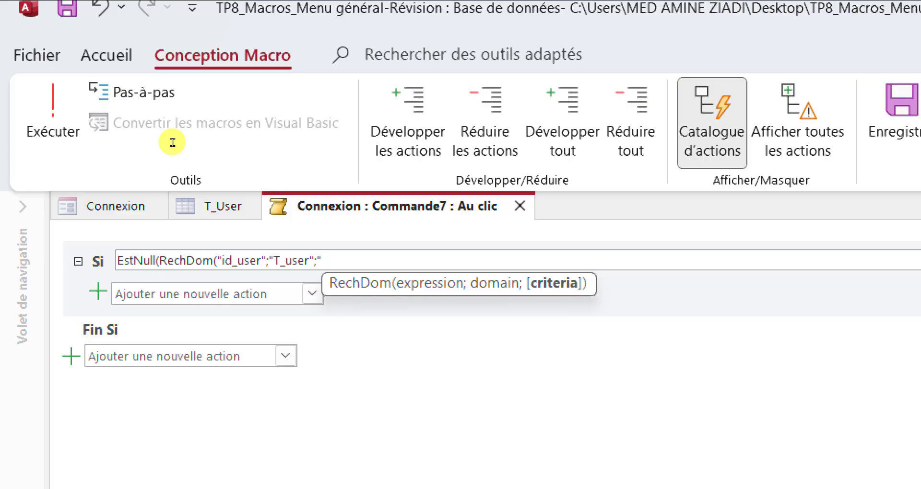
type("login")
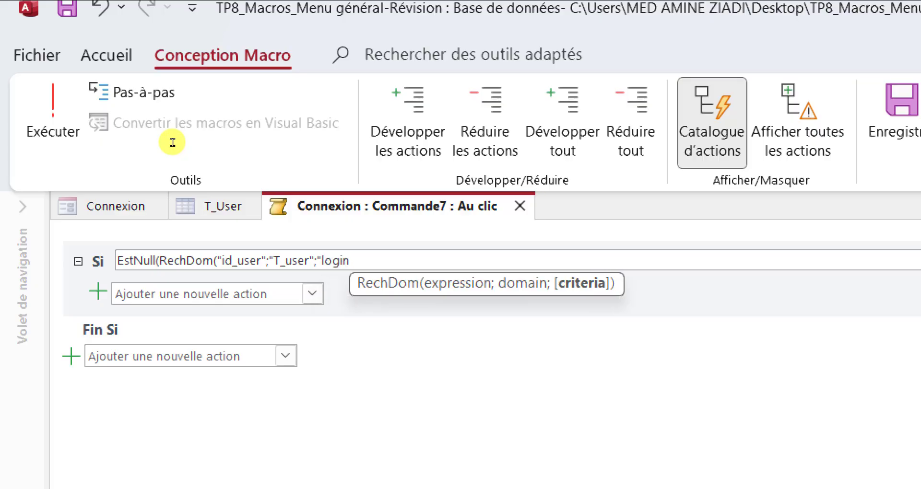
type("_user")
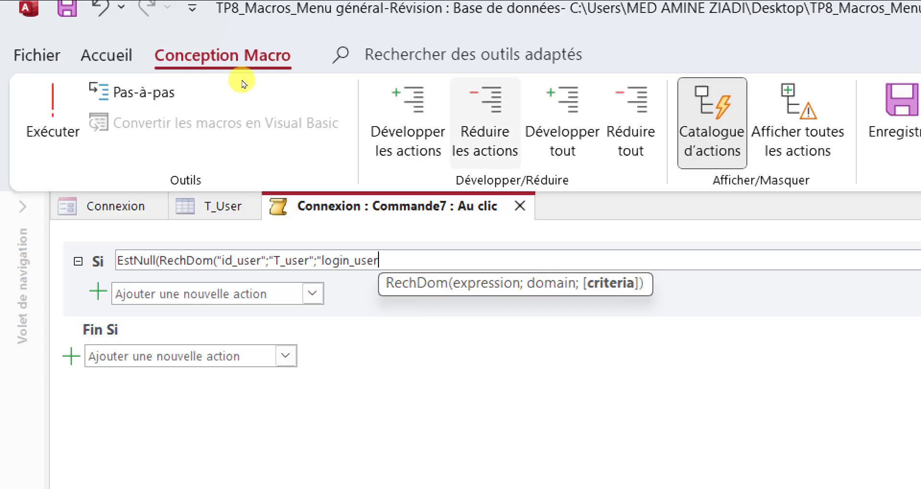
type("=")
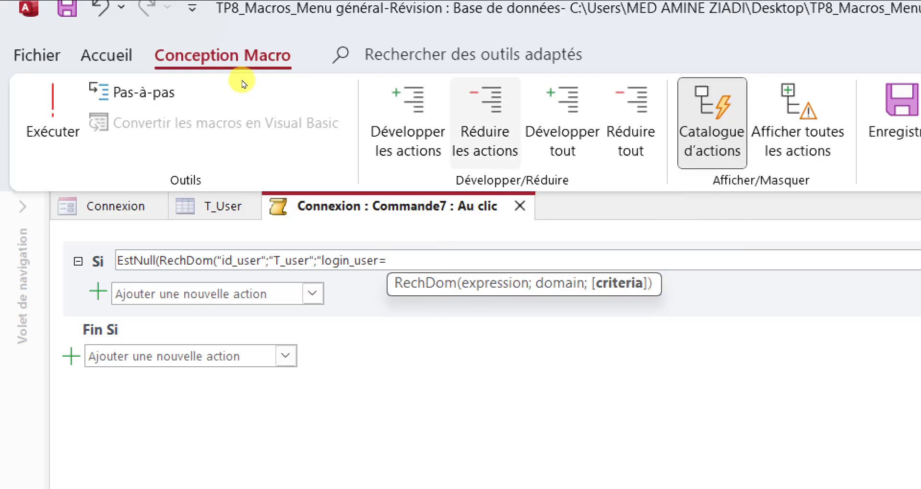
type("'")
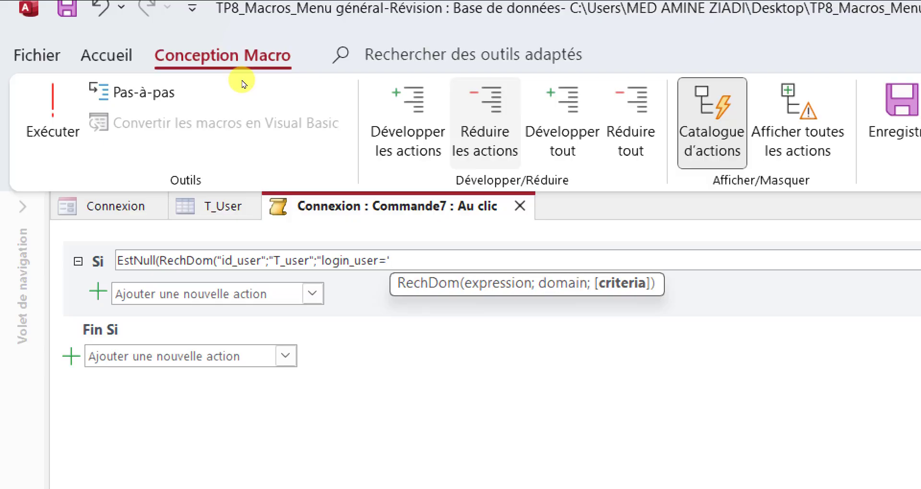
type("\"")
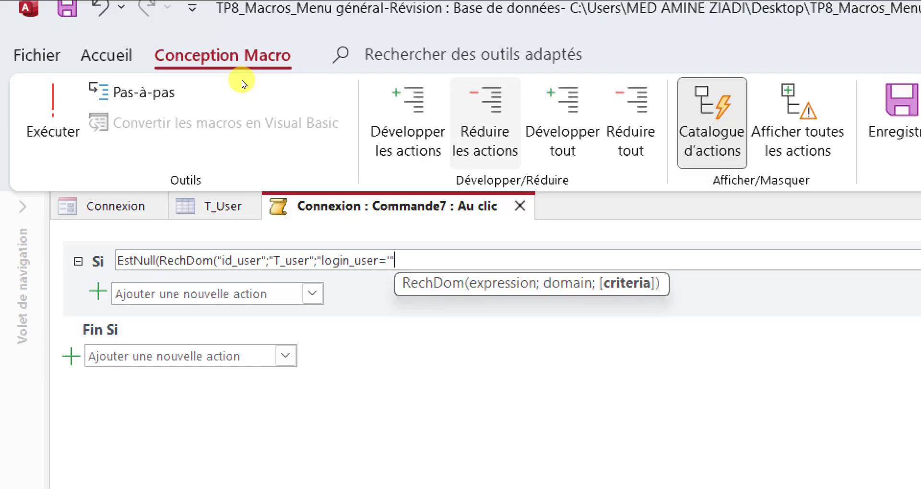
type("&")
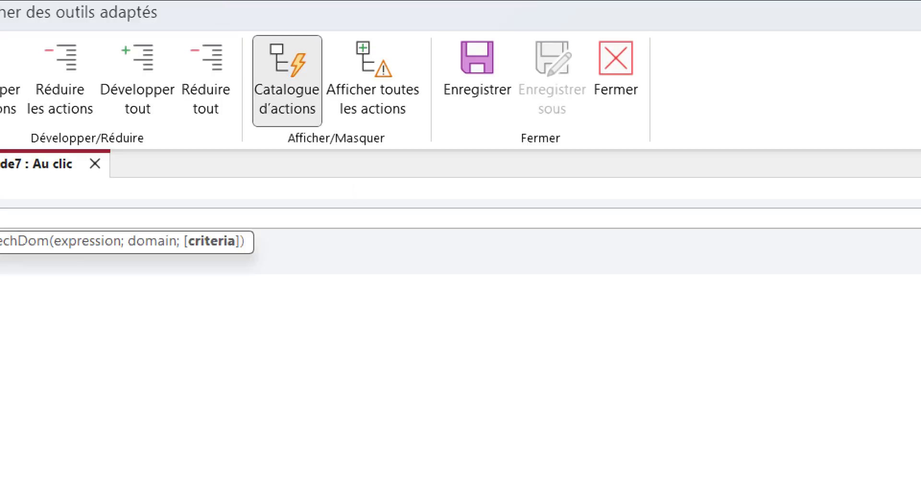
Add the [login] field, then &"' and mdp_user='"& with the [mdp] field to the criteria
type("login_user='\"&log")
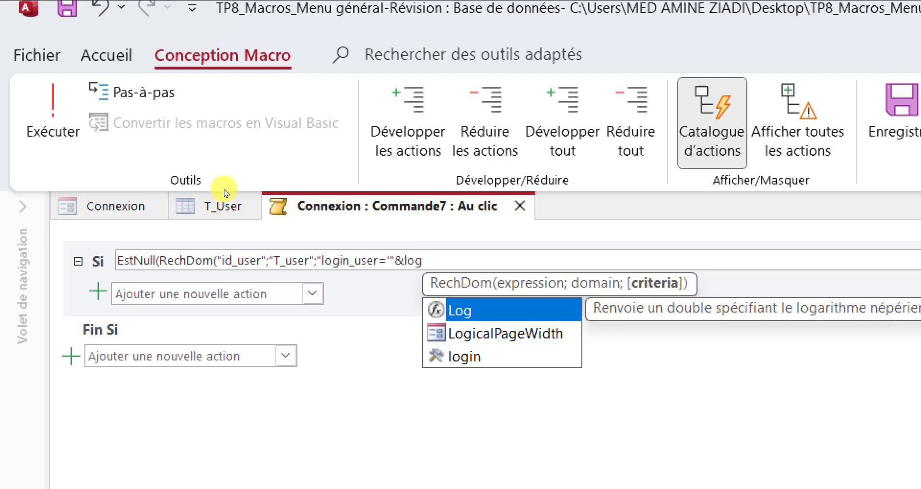
key("Down")
key("Down")
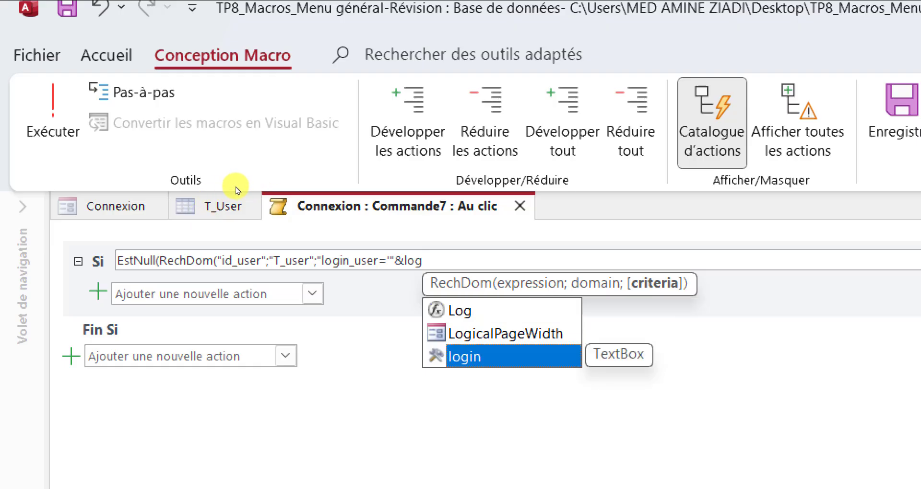
key("Tab")
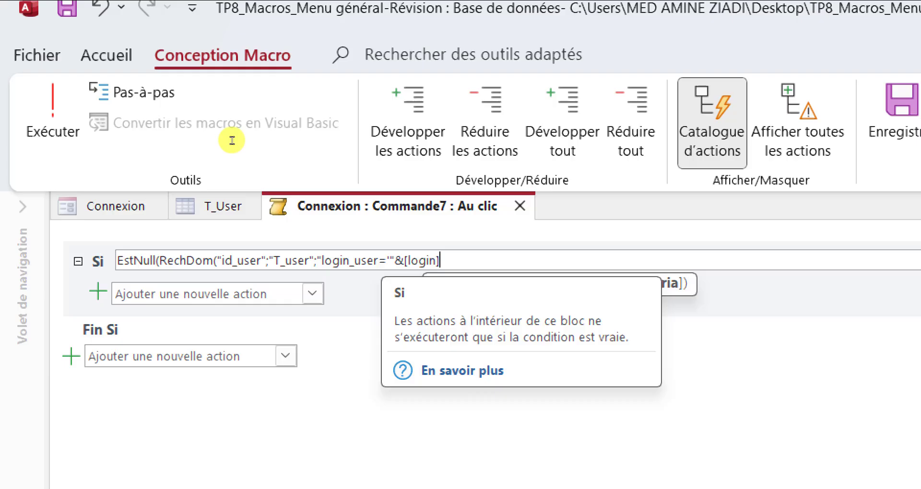
type("&\"'")
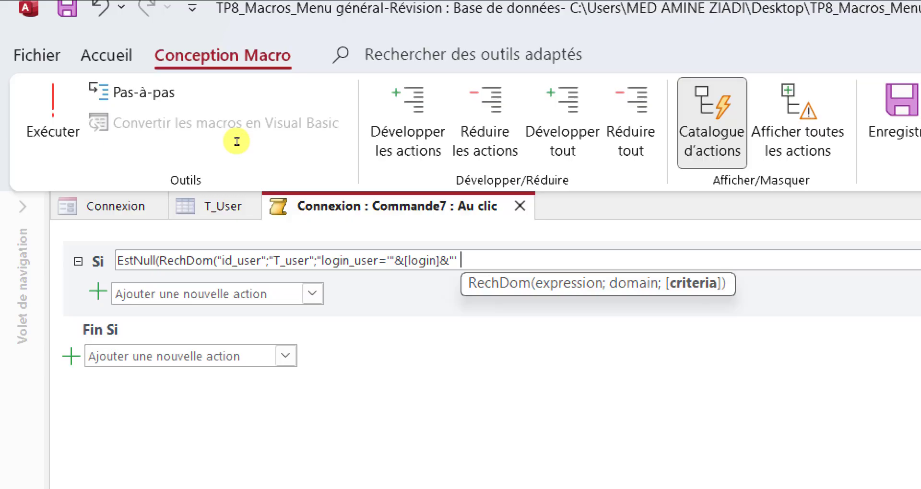
type("and ")
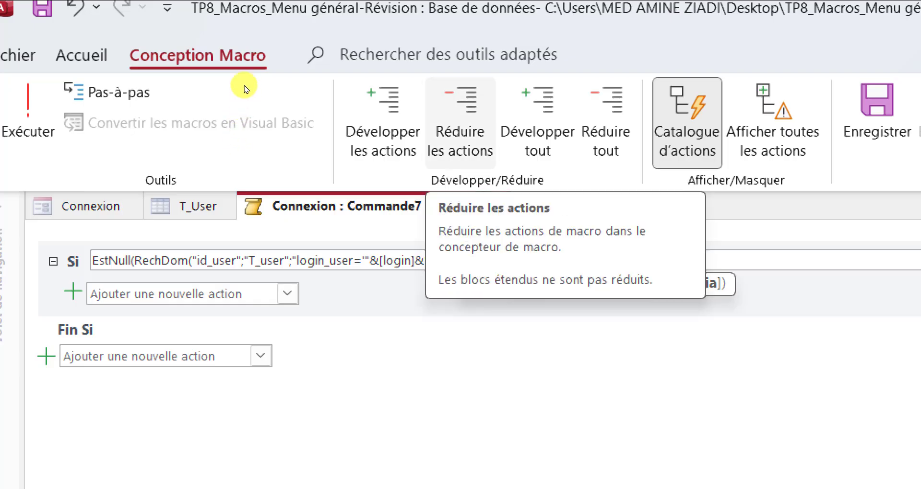
type("mdp")
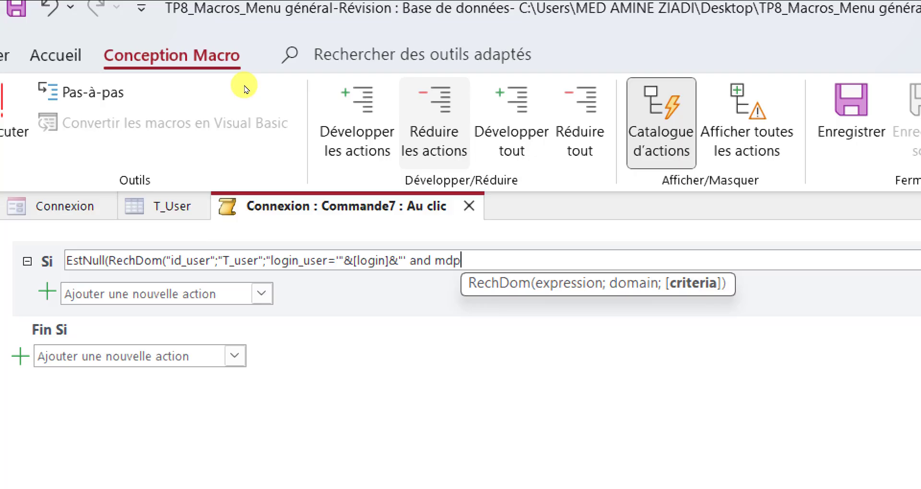
type("_user")
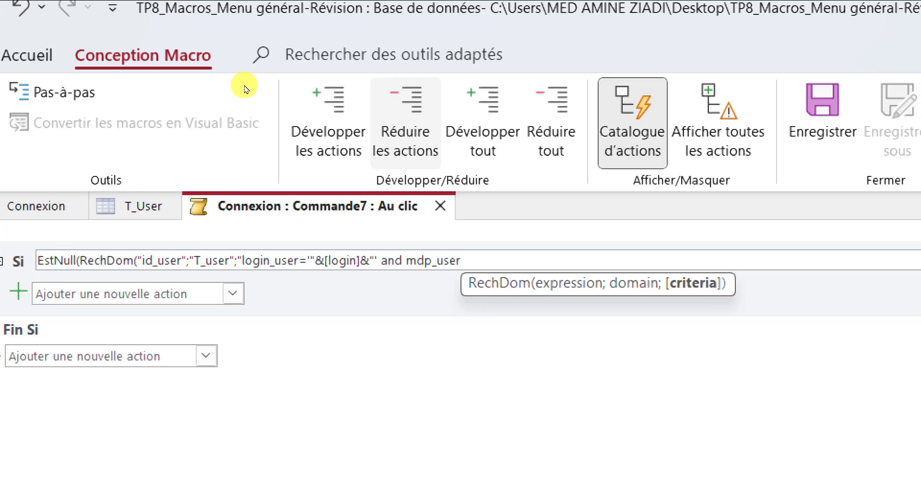
type("=")
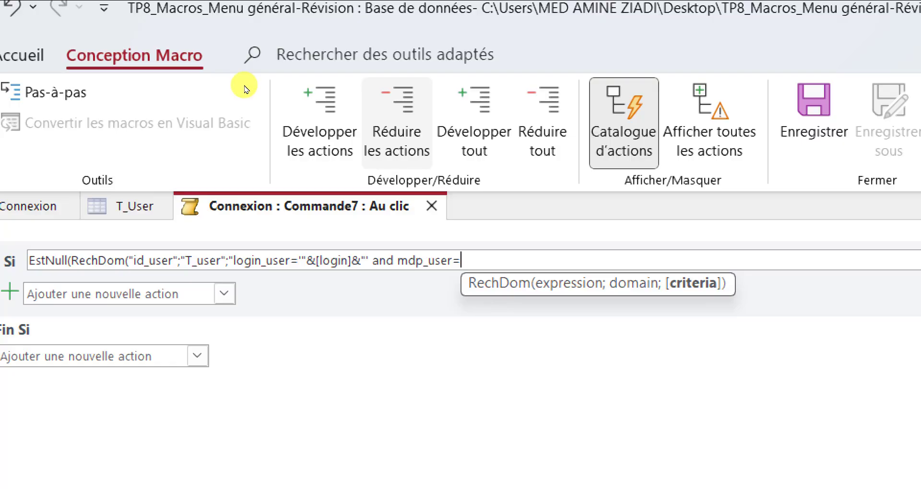
type("'\"&")
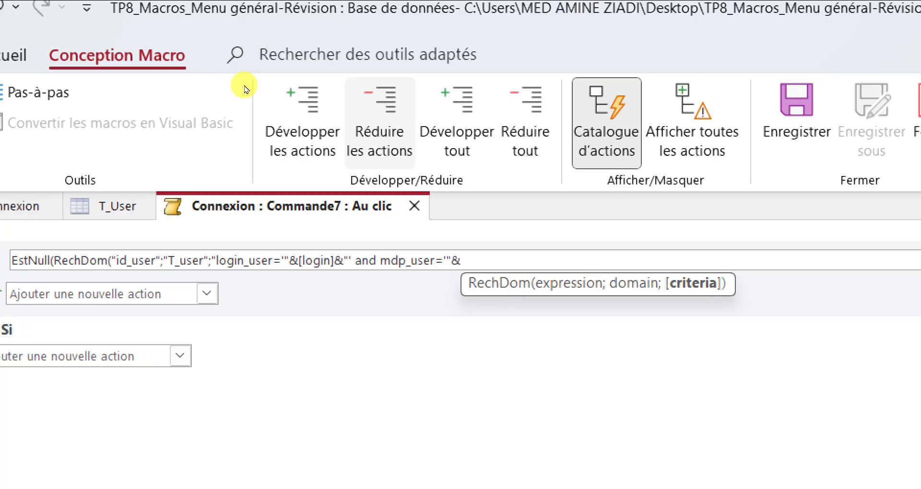
type("md")
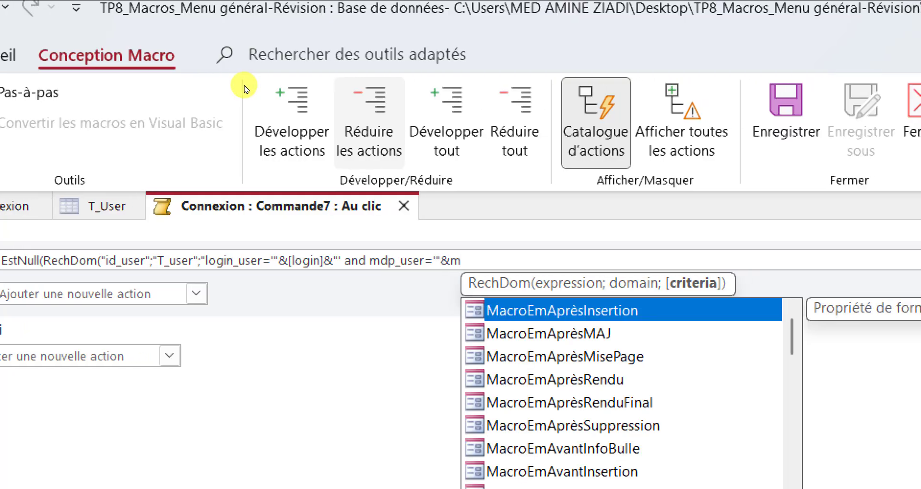
type("p")
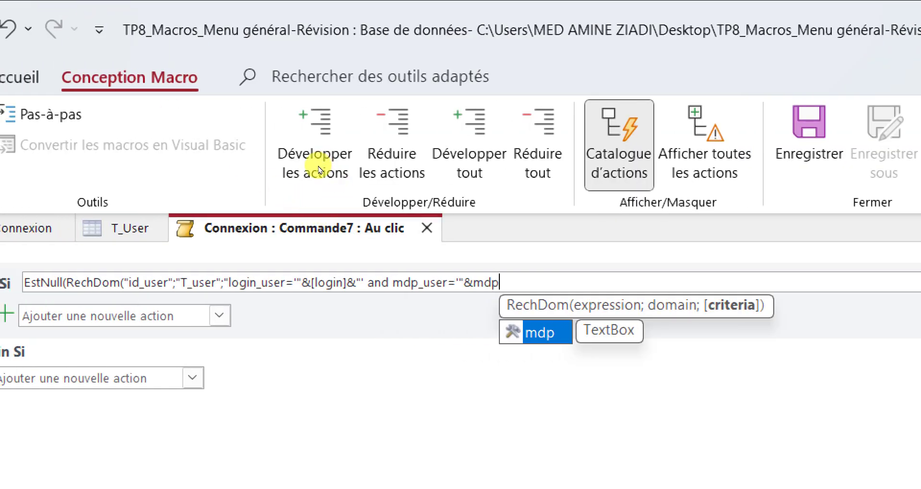
key("Tab")
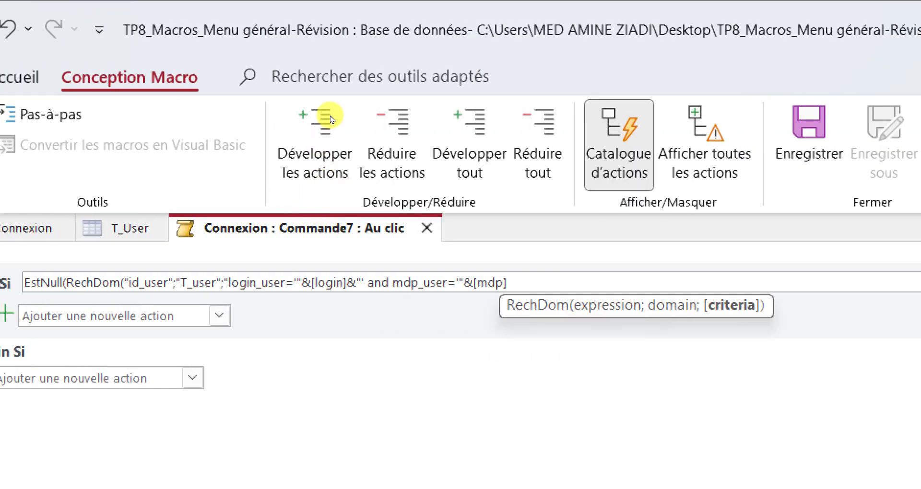
Append &"'" after [mdp] and close RechDom and EstNull with ))
type("&\"'\"")
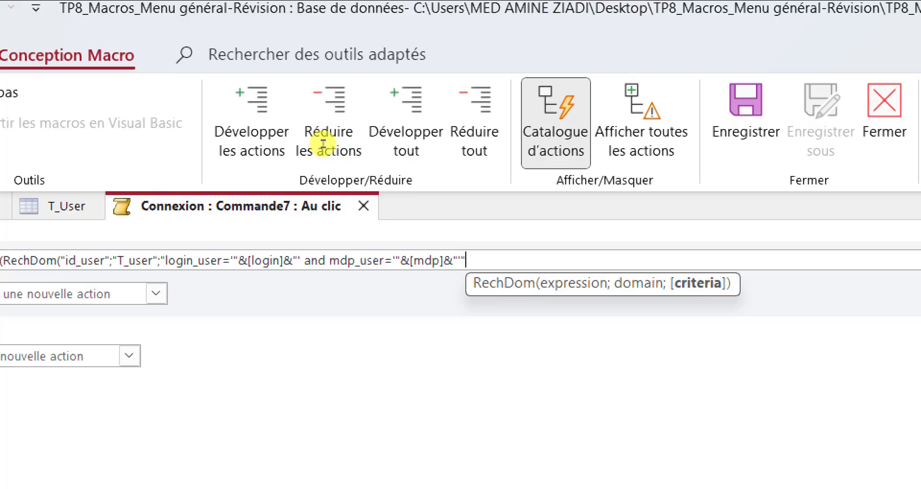
type("\"")
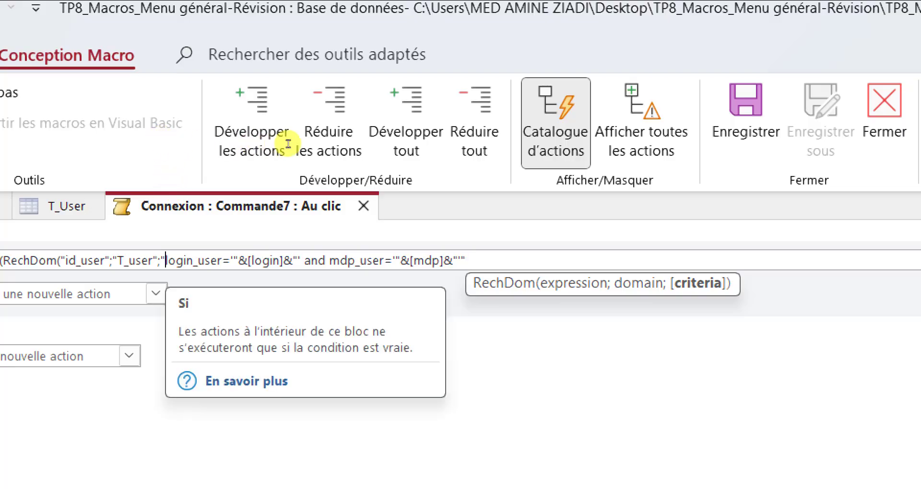
key("End")
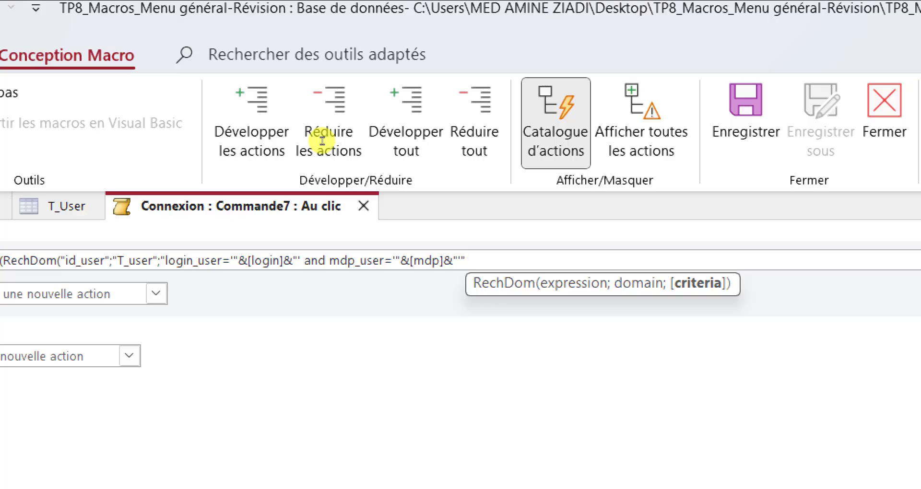
type(")")
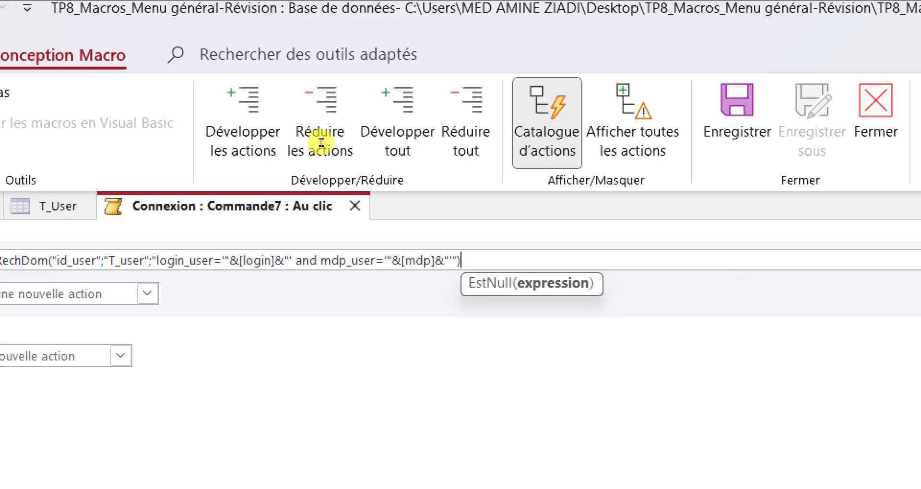
type(")")
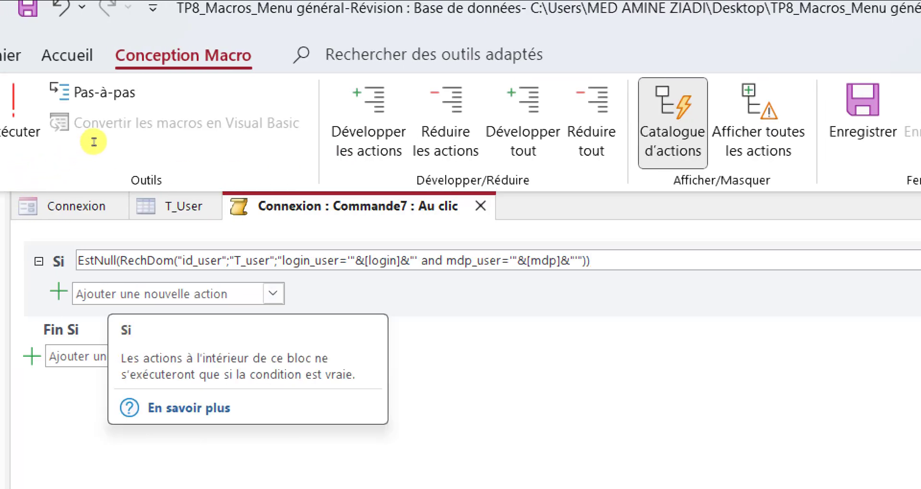
left_click(147, 261)
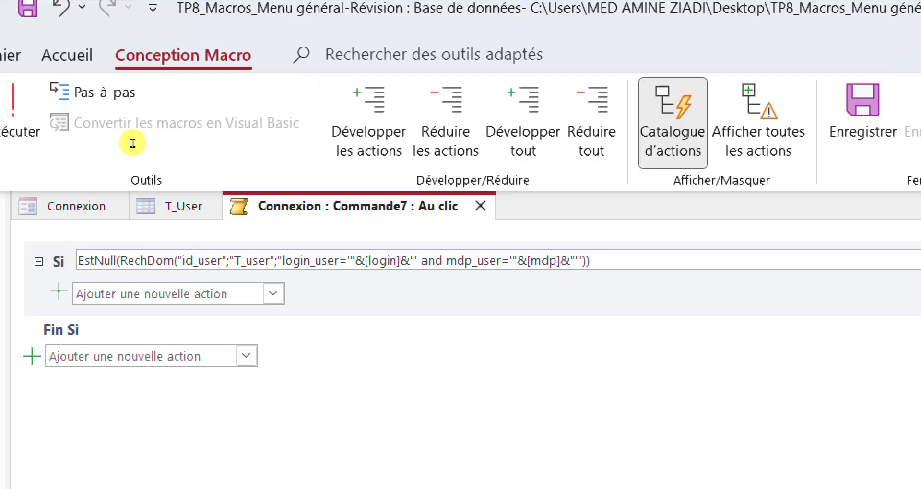
left_click(199, 261)
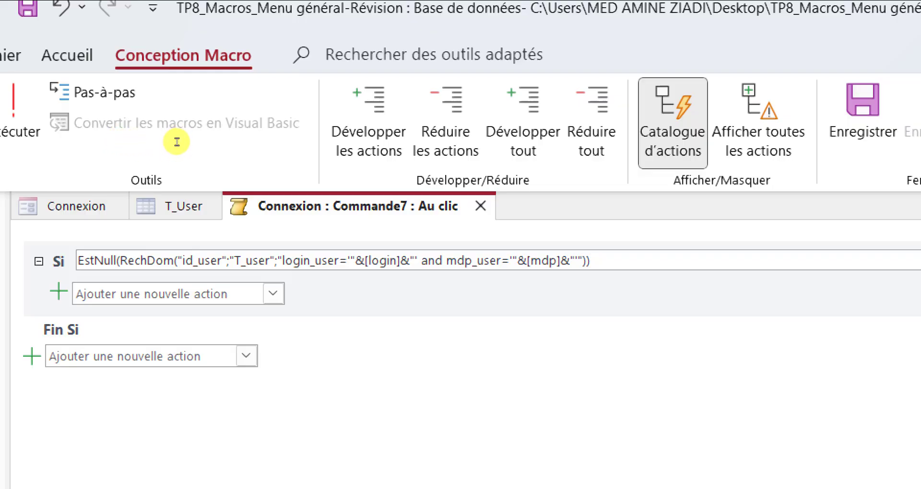
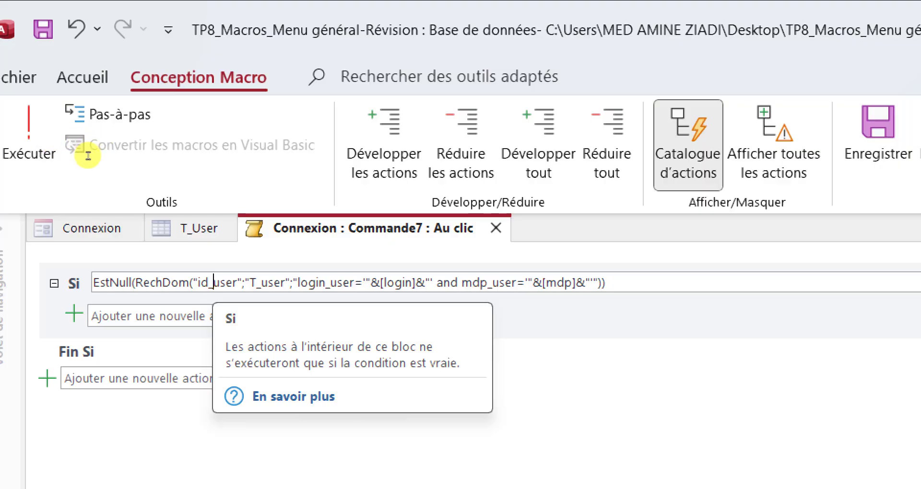
Add a ZoneMessage action in the Si block with the message 'Vérifiez votre login ou mot de passe!!'
key("Tab")
type("Zo")
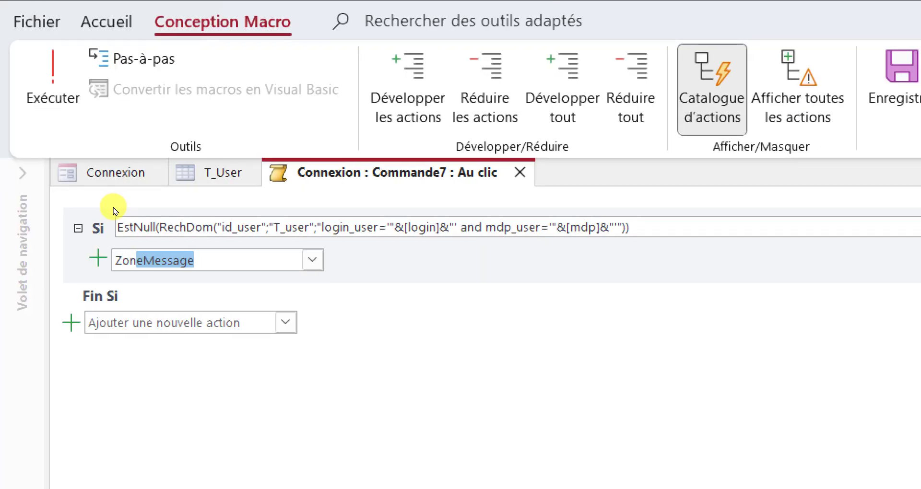
key("Return")
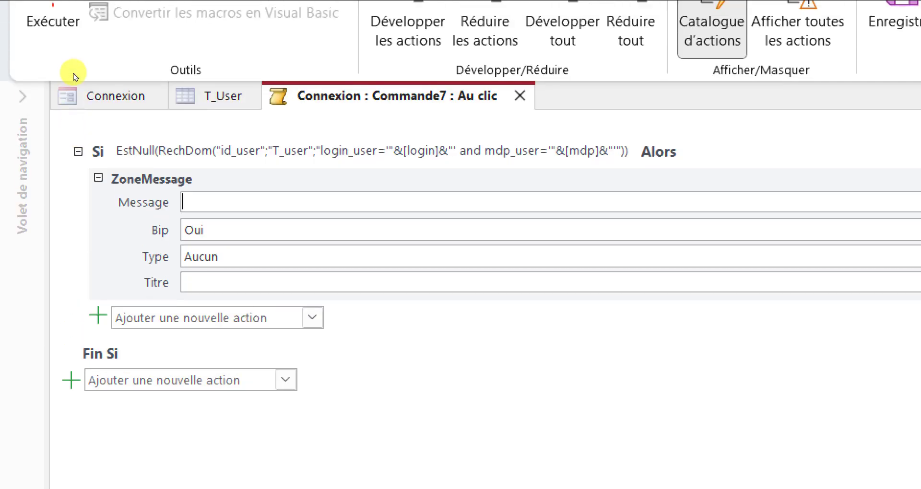
type("V")
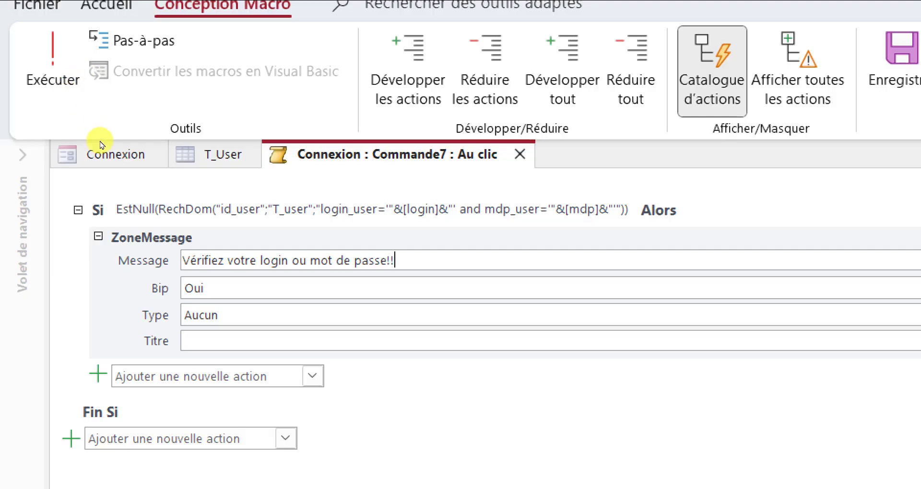
Set the message type to Stop, fill in the title, and add a Sinon branch
key("Tab")
key("Tab")
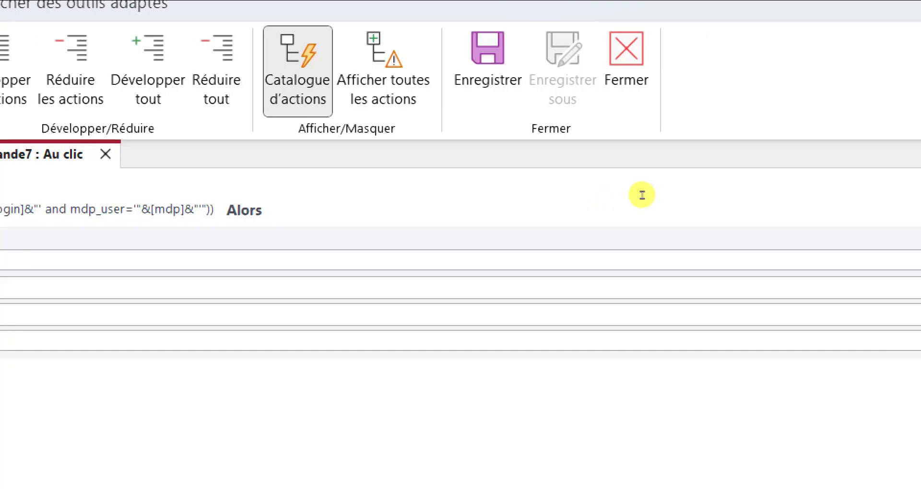
key("super+minus")
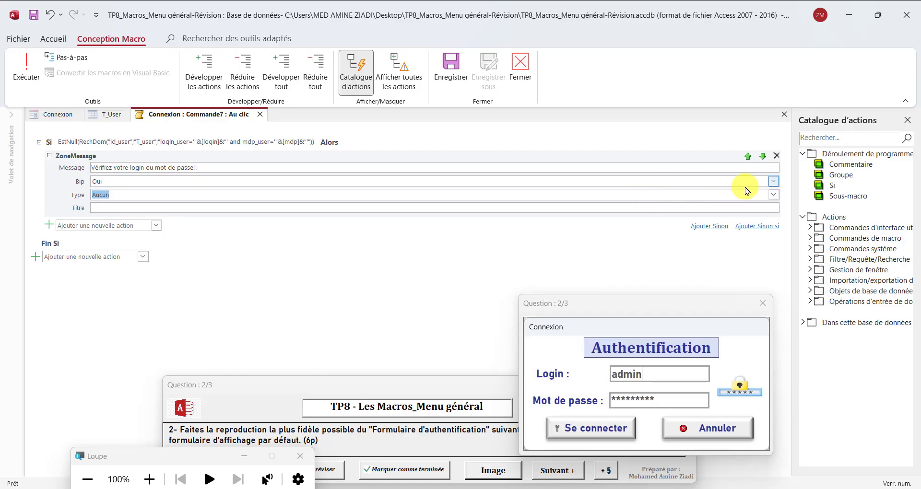
left_click(771, 198)
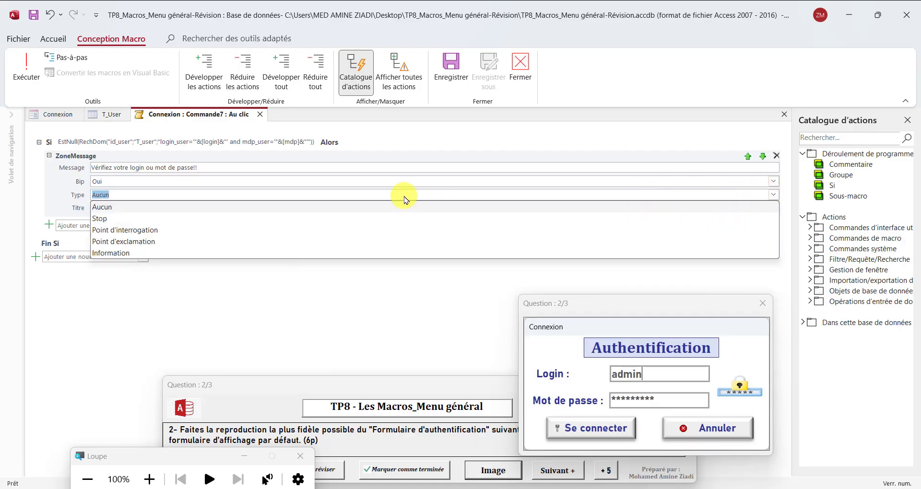
left_click(163, 219)
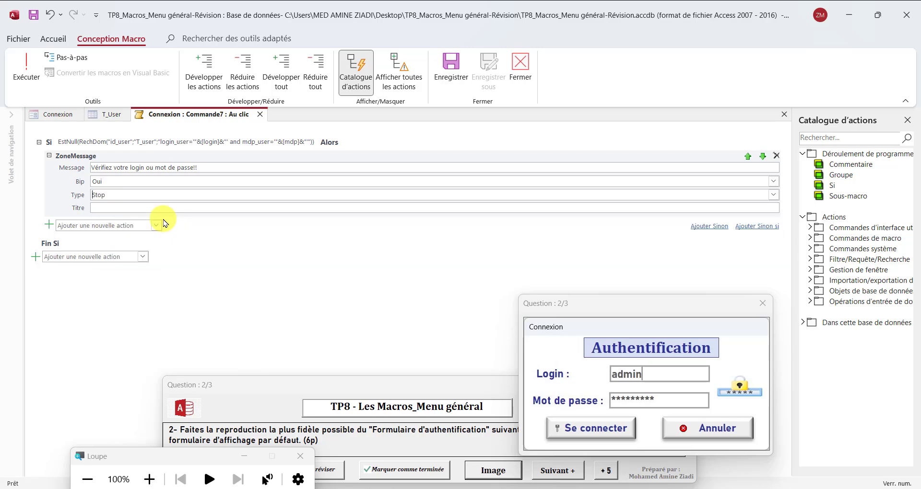
left_click(131, 207)
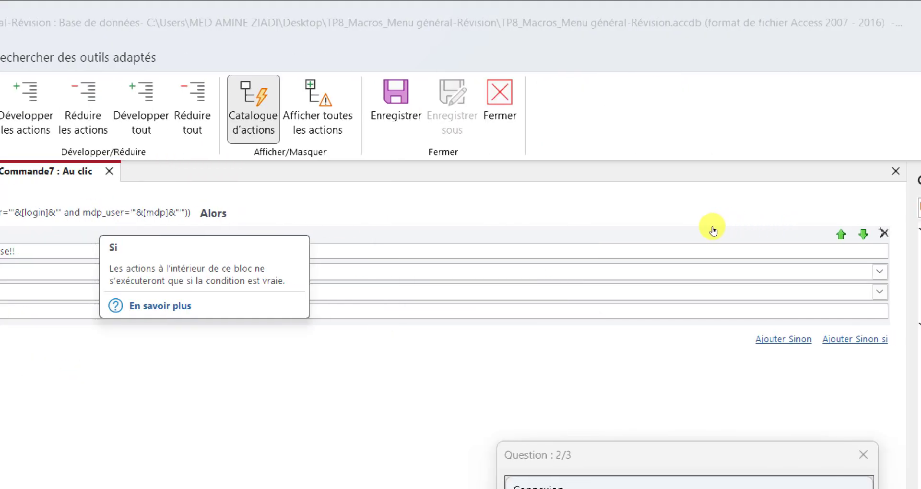
left_click(784, 339)
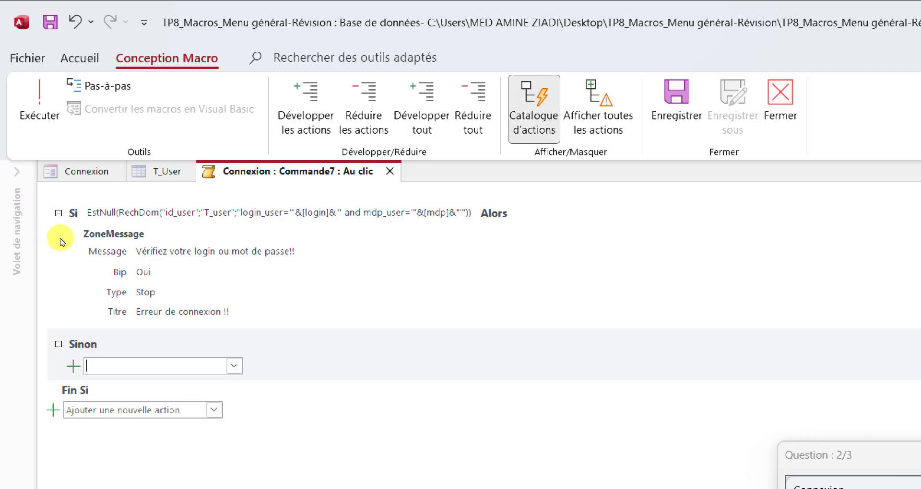
Add a FermerFenêtre action in Sinon closing the Formulaire named Connexion
type("Fer")
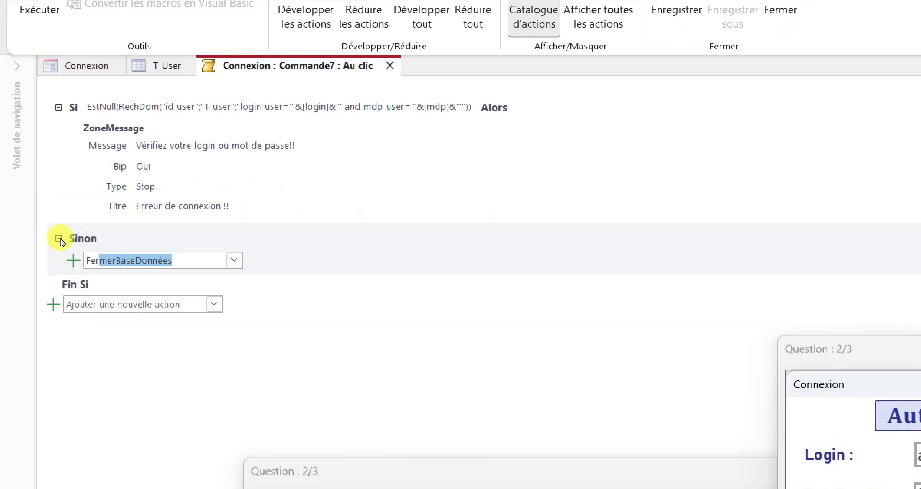
type("merFenêtr")
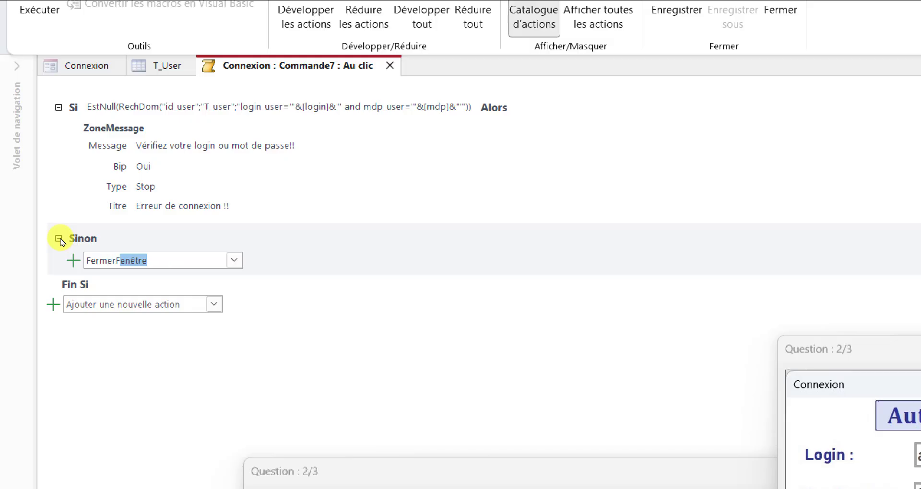
key("Return")
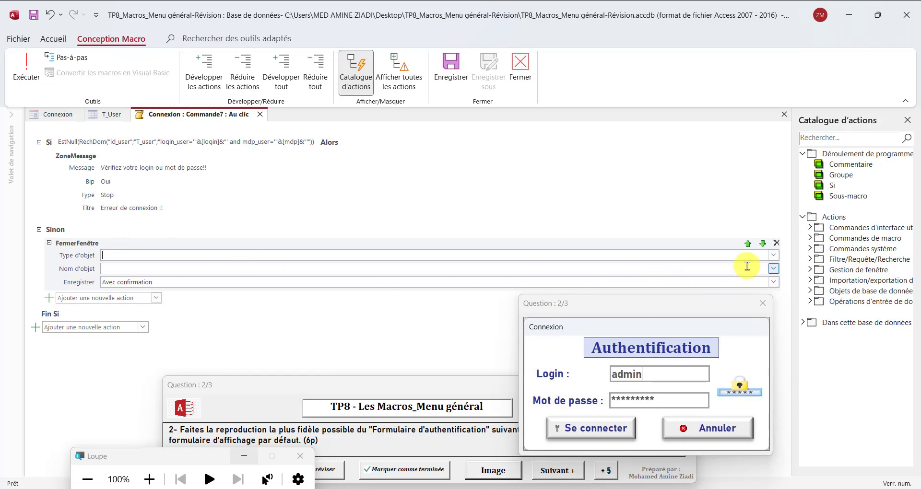
left_click(774, 255)
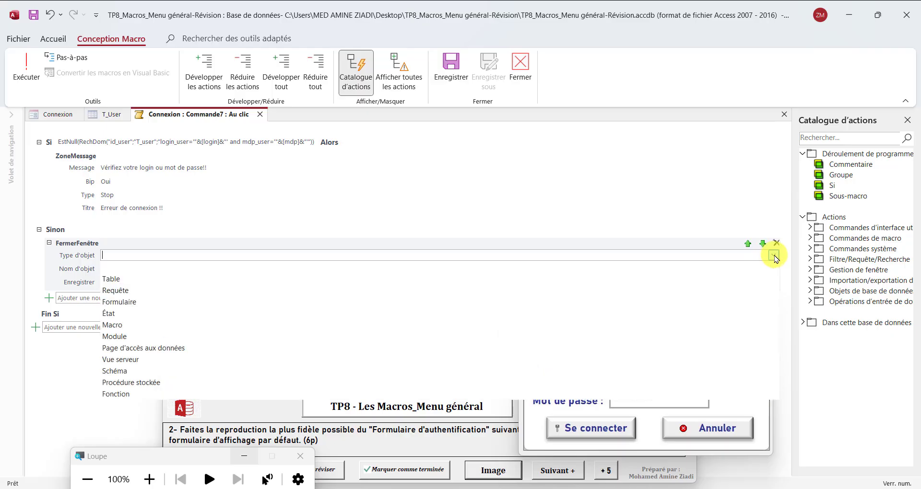
left_click(147, 302)
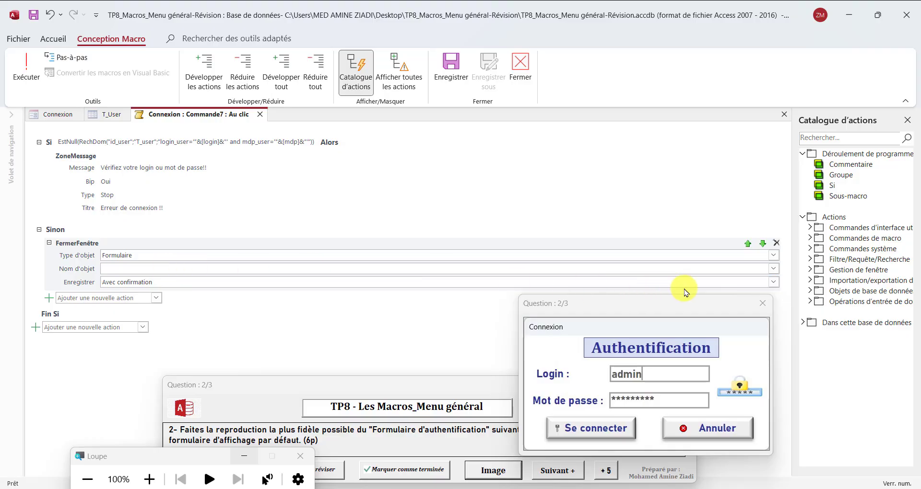
left_click(773, 269)
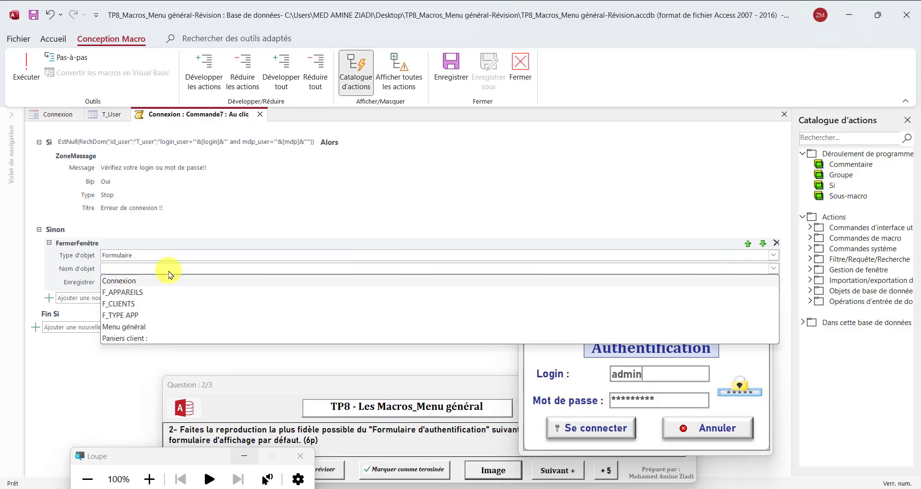
left_click(129, 281)
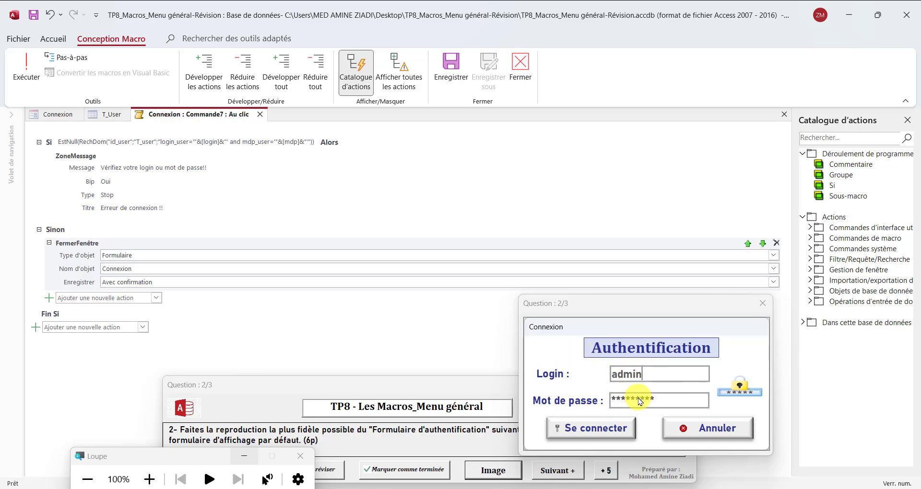
Add an OuvrirFormulaire action below it in the Sinon branch
left_click(129, 298)
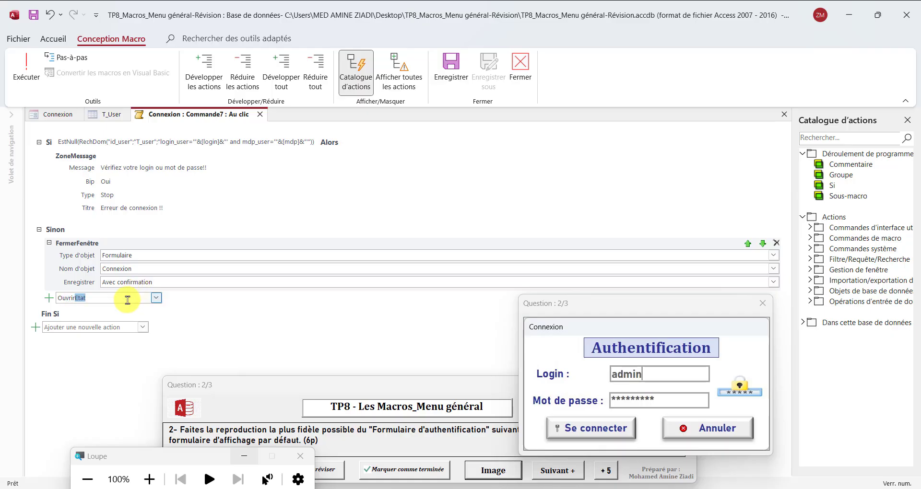
type("OuvrirFormulaire")
key("Return")
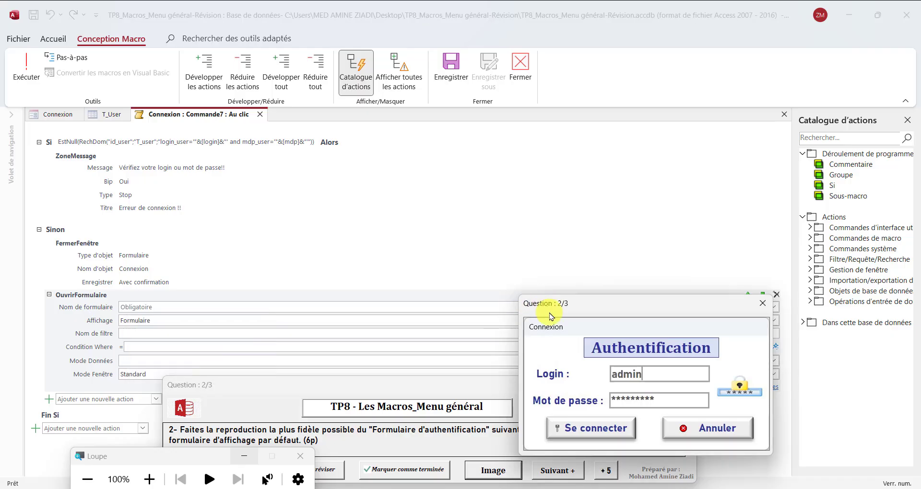
Set OuvrirFormulaire's form name to Menu général
left_click_drag(541, 303, 564, 395)
left_click(163, 305)
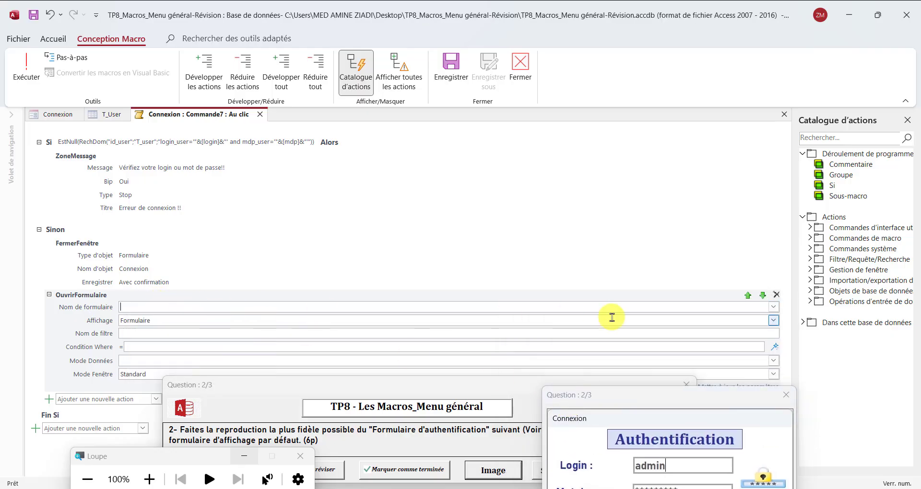
left_click(774, 307)
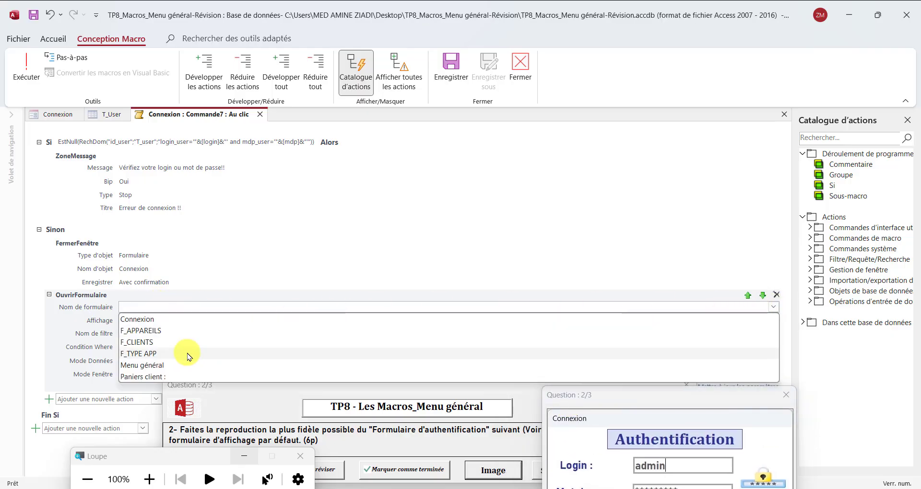
left_click(162, 367)
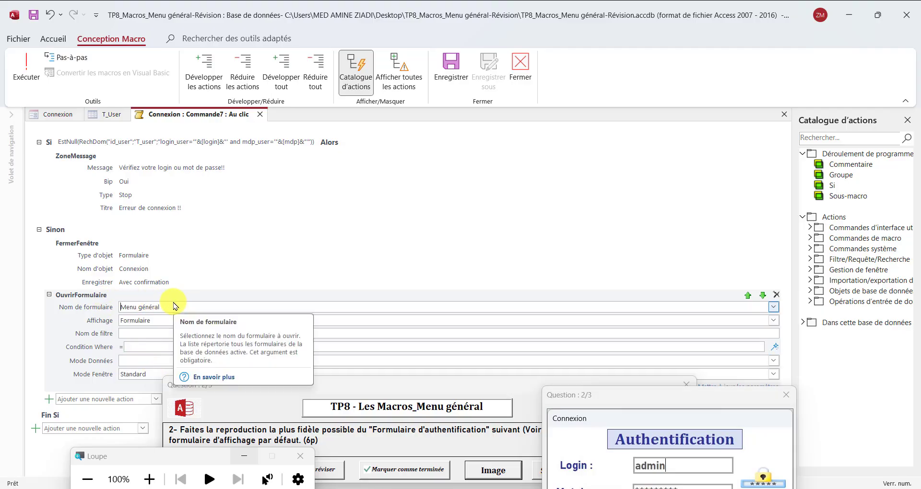
Save the macro and close the macro editor
left_click(31, 19)
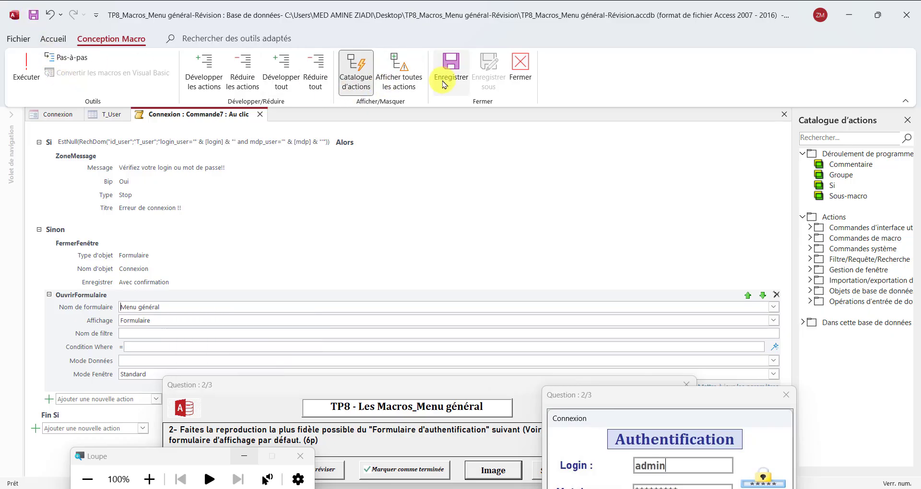
left_click(446, 83)
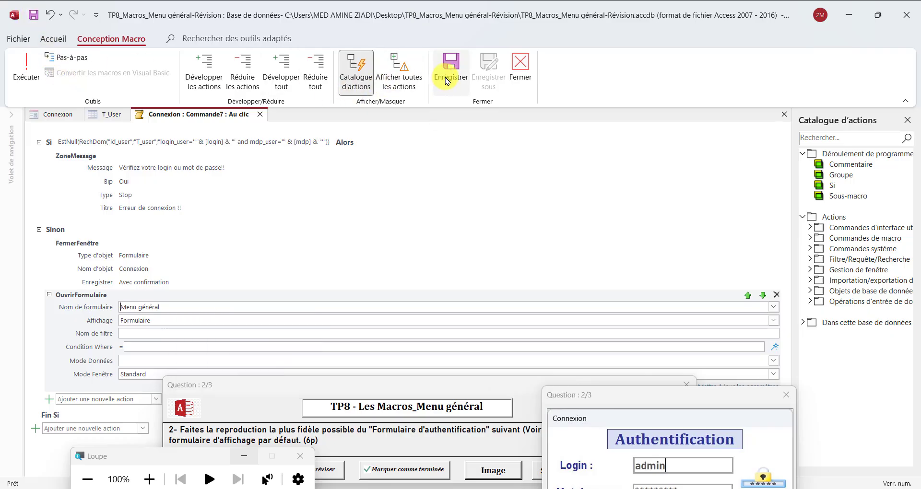
left_click(520, 77)
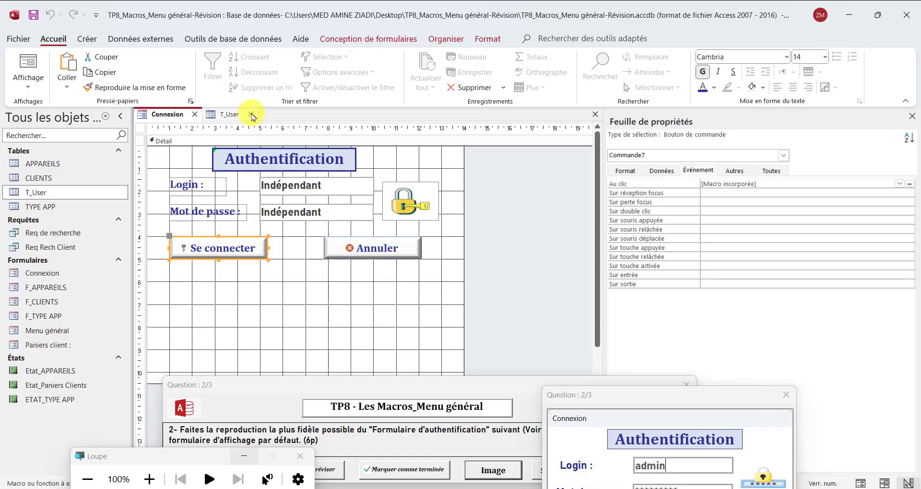
Switch Connexion to Form view and review the three users stored in T_User
left_click(250, 115)
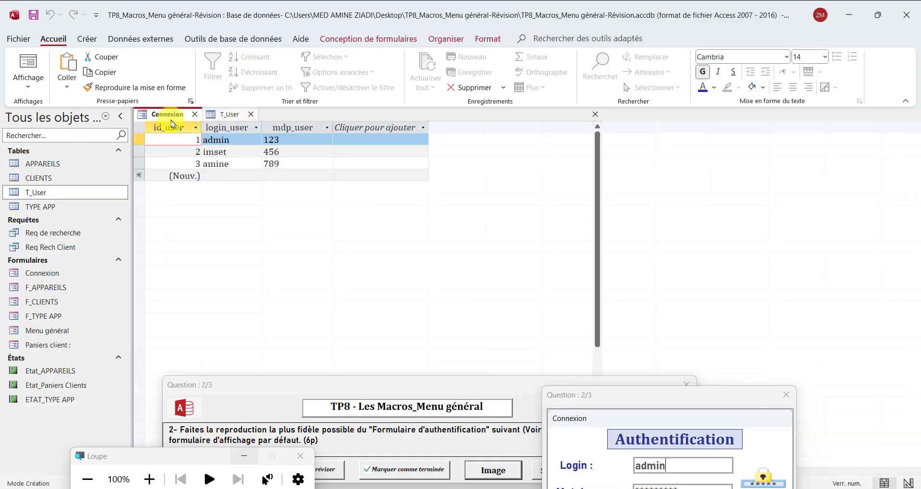
right_click(179, 119)
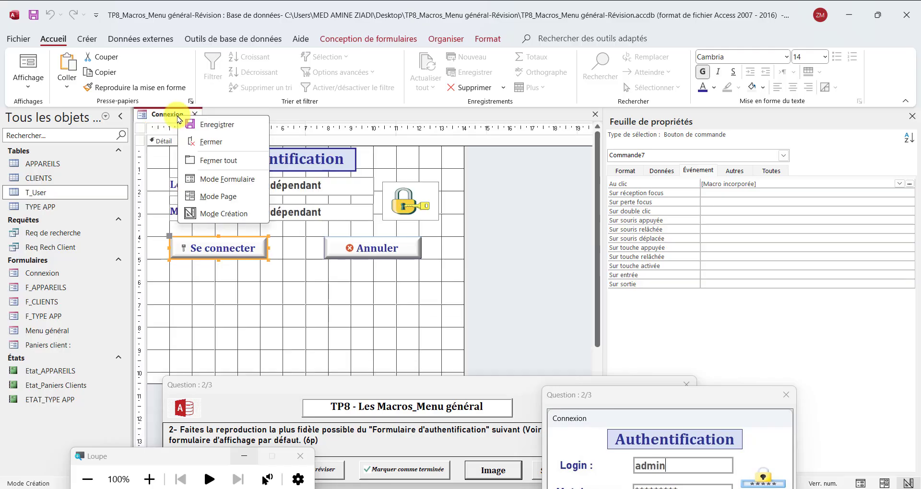
left_click(221, 178)
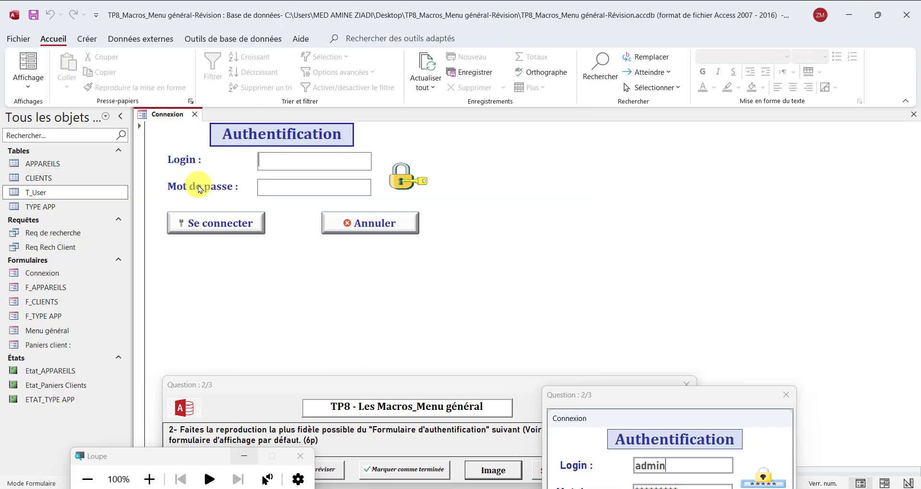
double_click(35, 194)
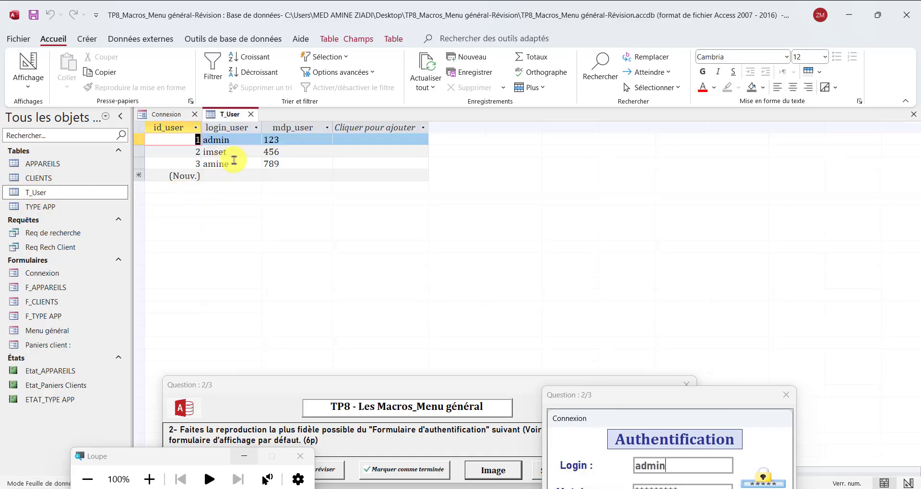
left_click(237, 164)
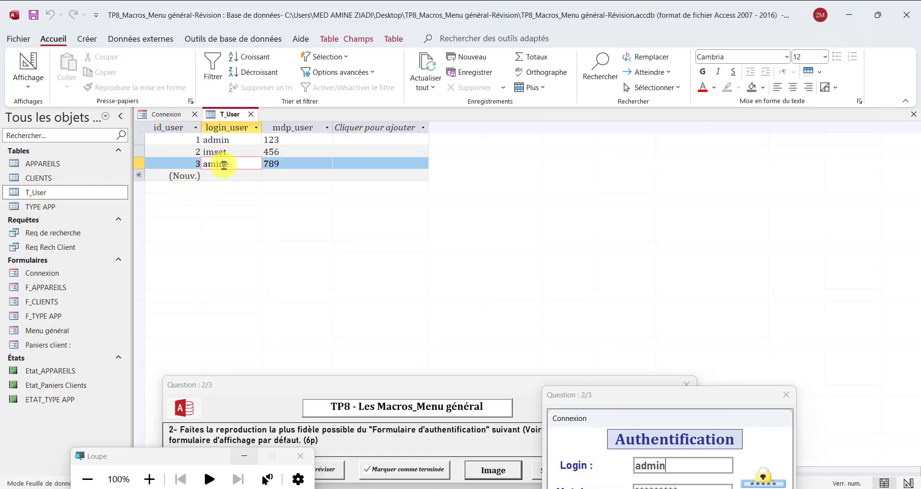
left_click(250, 116)
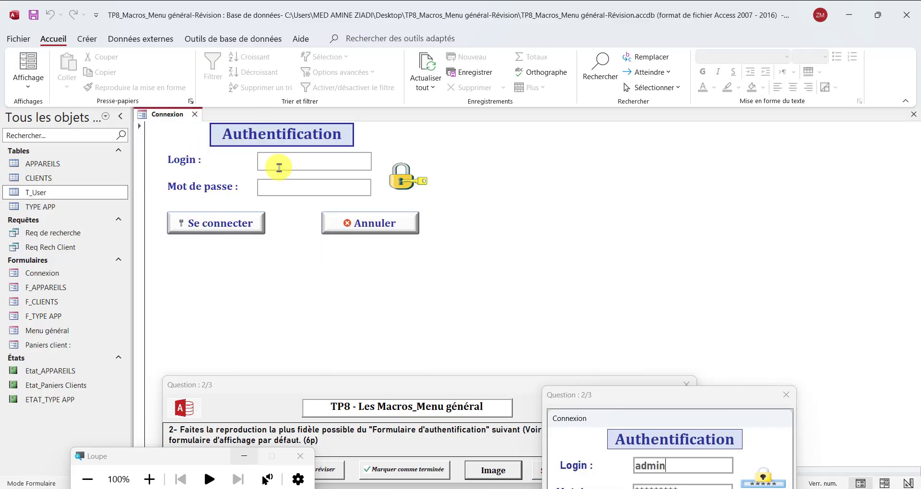
Test the login with wrong credentials and dismiss the error message
type("fdfd")
left_click(306, 189)
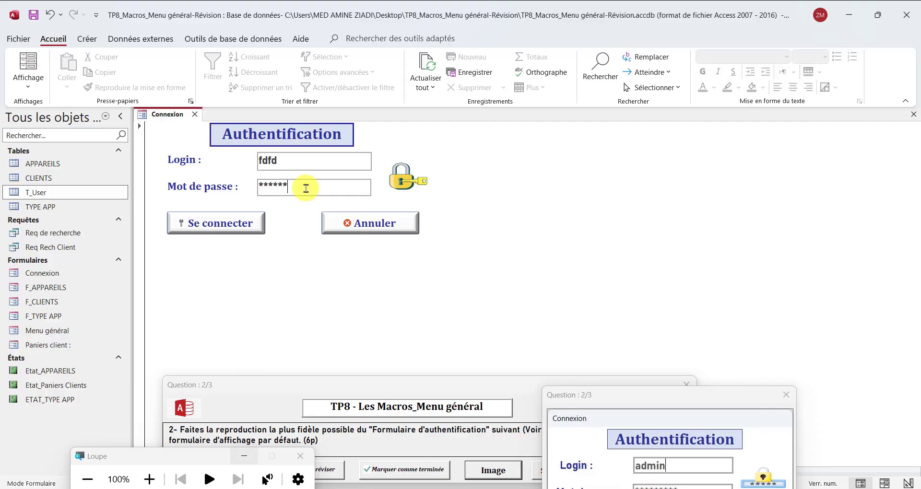
double_click(271, 167)
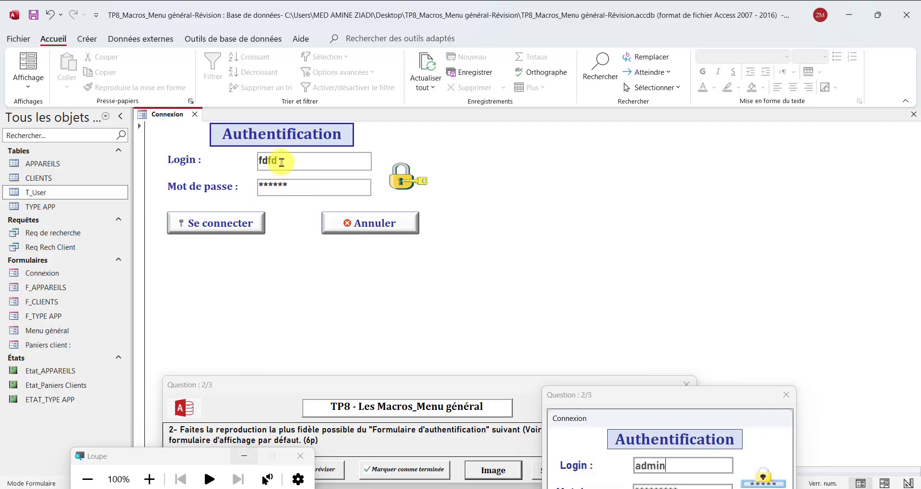
left_click(243, 225)
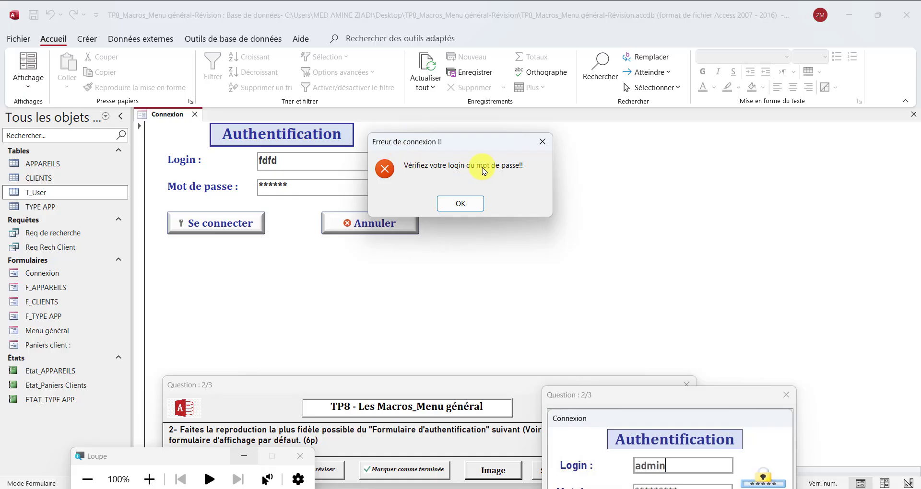
left_click(472, 204)
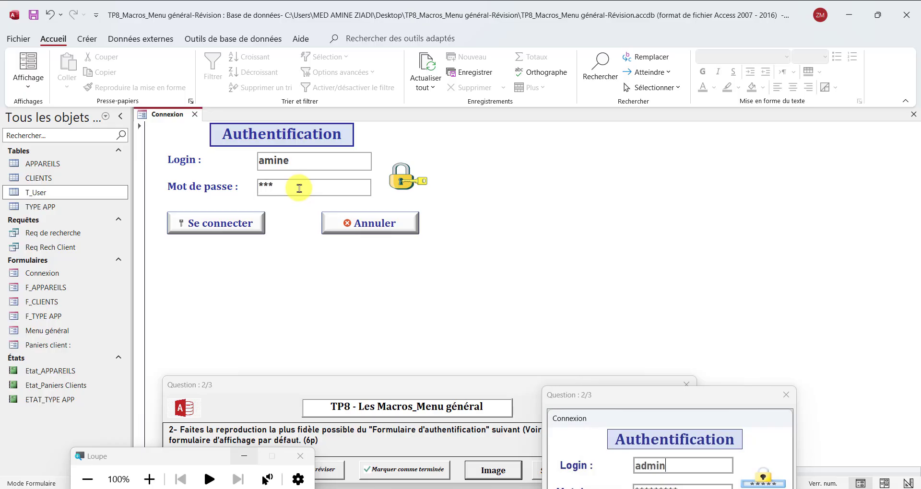
Log in with valid credentials, save the Connexion form, and reposition the Menu général window
left_click(228, 231)
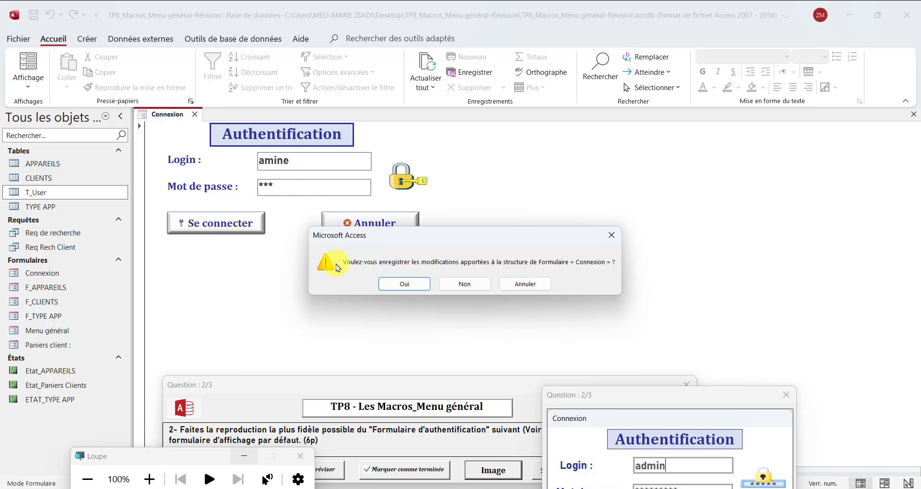
left_click(403, 284)
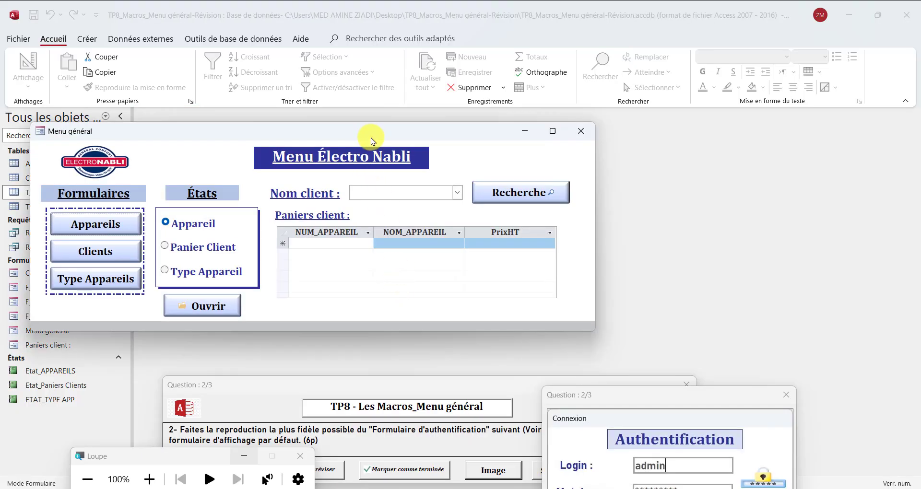
left_click_drag(371, 141, 563, 260)
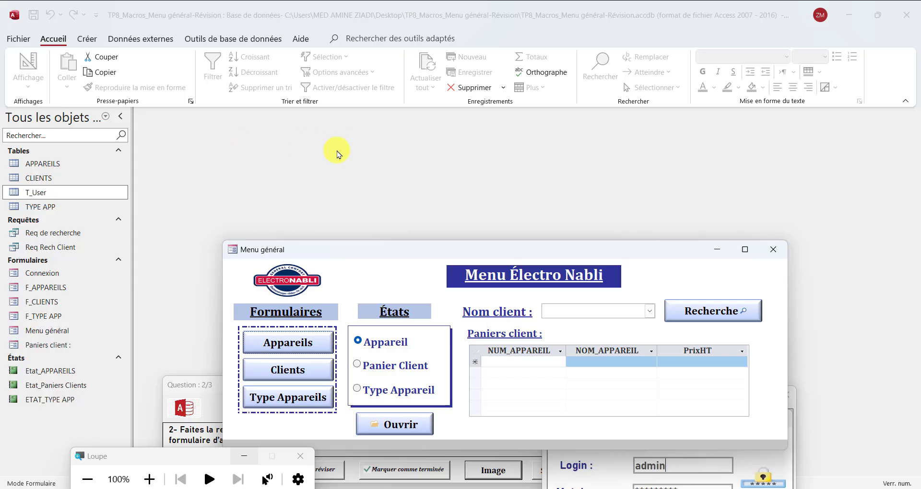
left_click_drag(377, 250, 342, 157)
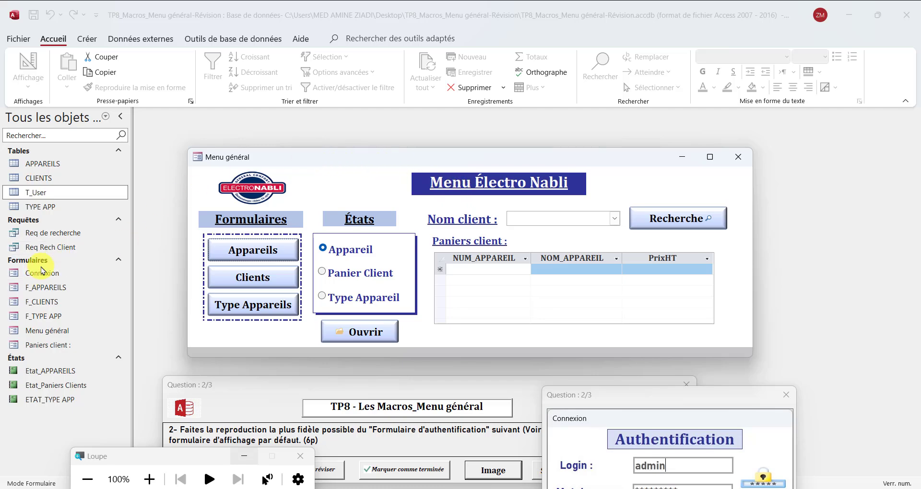
Open Connexion in Design view and shrink the Détail section's height and width
right_click(38, 277)
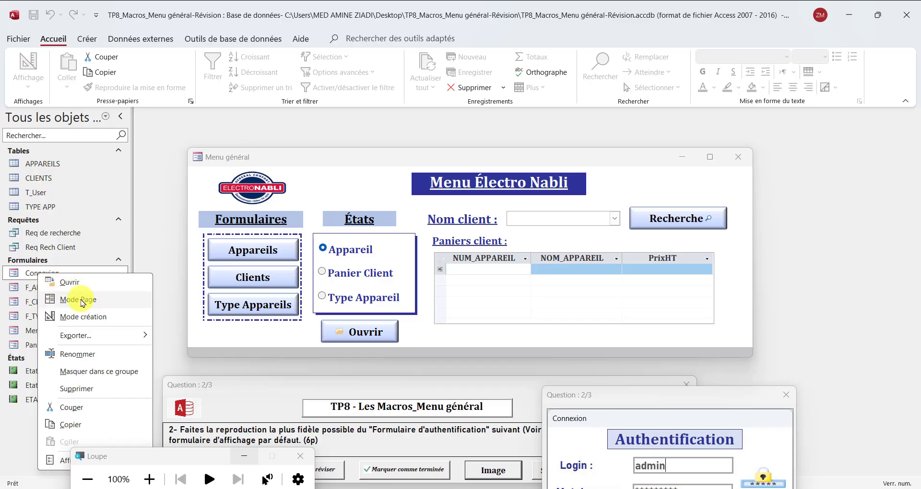
left_click(82, 317)
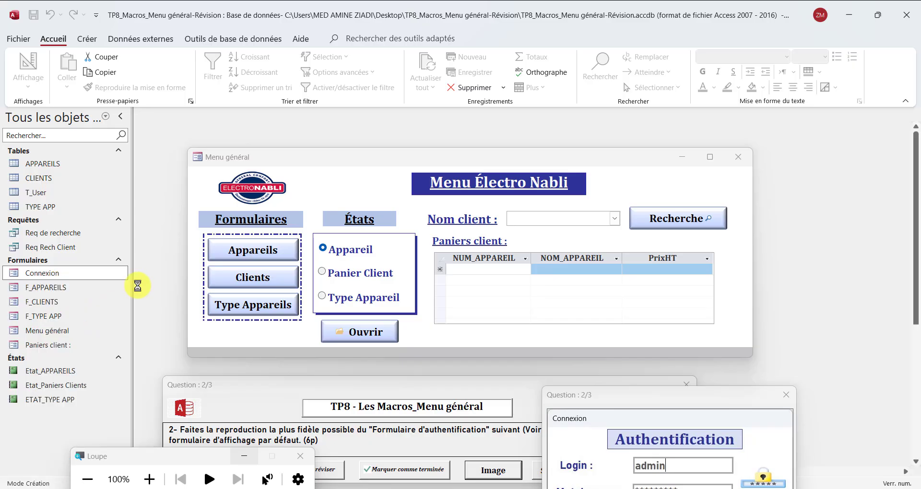
left_click_drag(302, 161, 480, 488)
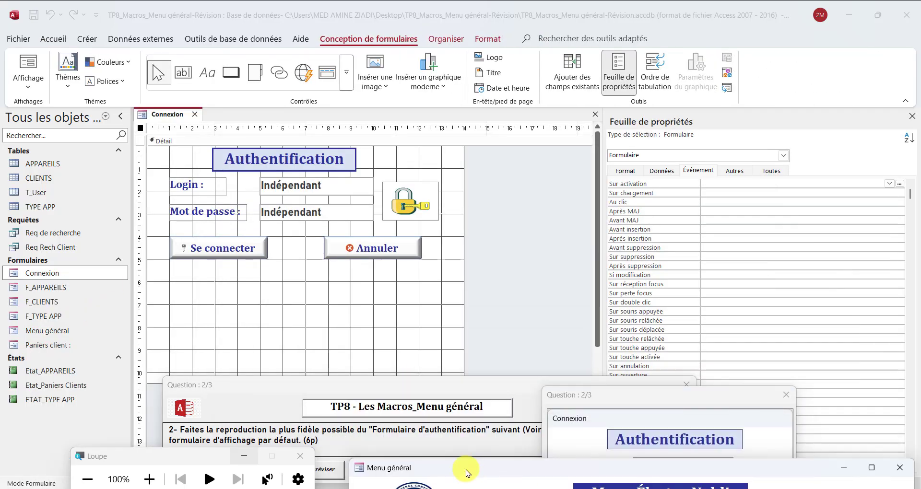
left_click_drag(383, 386, 388, 444)
left_click_drag(352, 382, 350, 275)
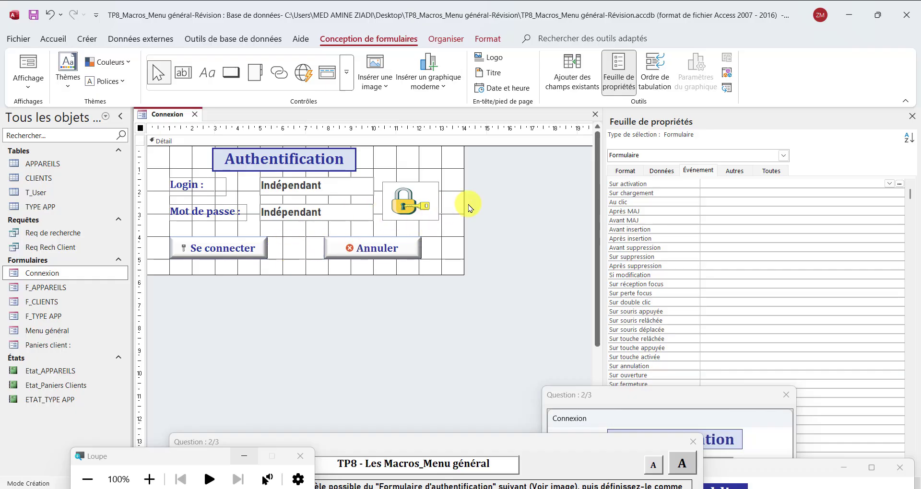
left_click_drag(462, 202, 447, 196)
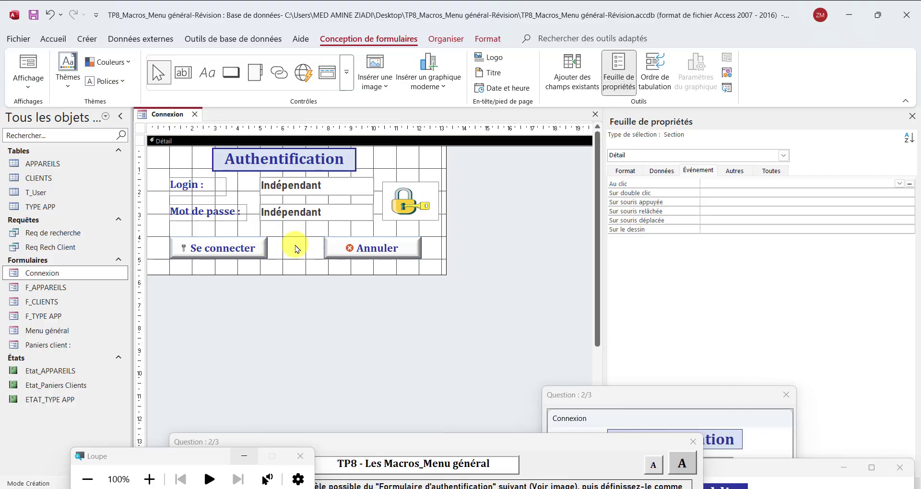
Move the Annuler button to the left
left_click(368, 254)
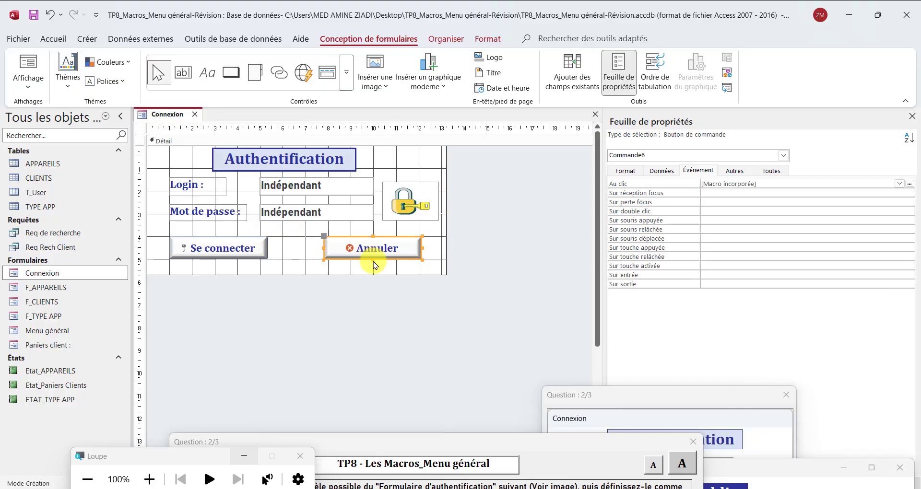
key("Left")
key("Left")
key("Left")
key("Left")
key("Left")
key("Left")
key("Left")
key("Left")
key("Left")
key("Left")
key("Left")
key("Left")
key("Left")
key("Left")
key("Left")
key("Left")
key("Left")
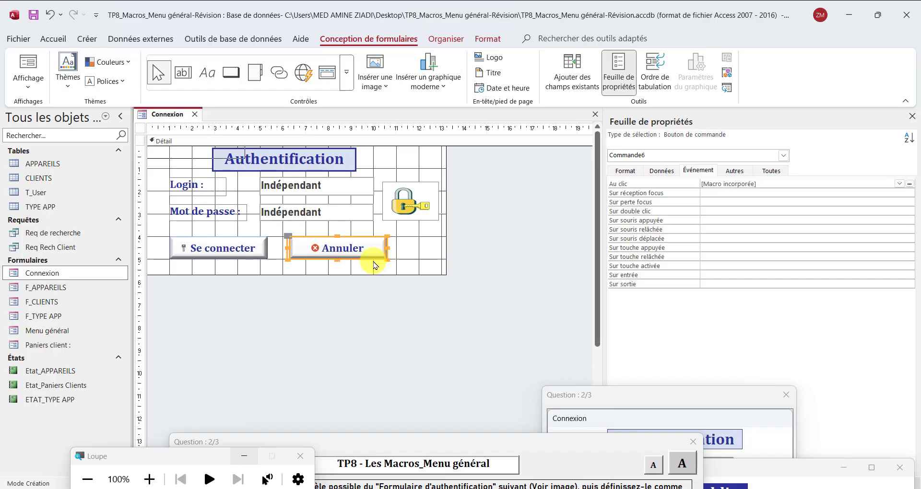
key("Left")
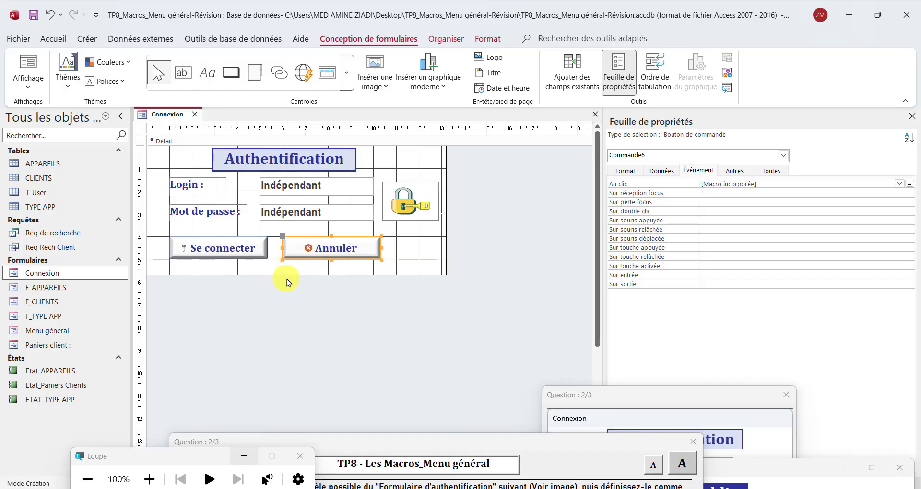
left_click_drag(288, 275, 288, 271)
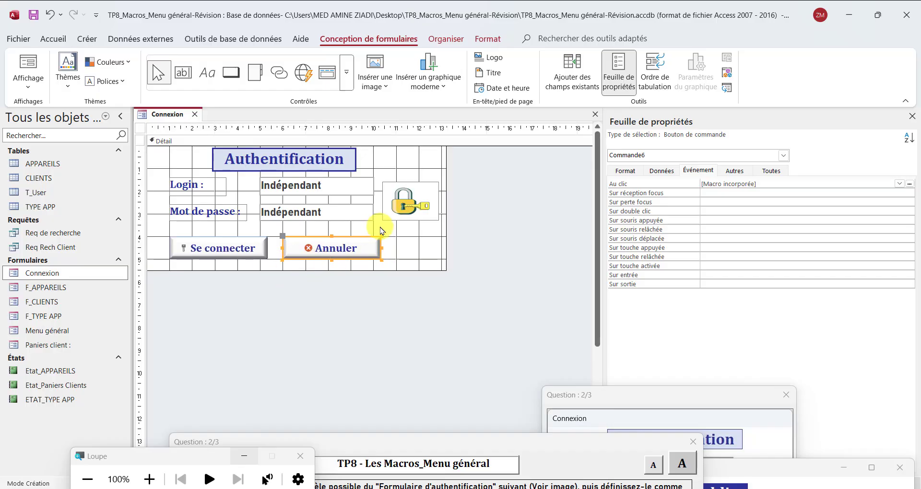
Shrink the padlock image and select the whole form
left_click(415, 210)
left_click(429, 220)
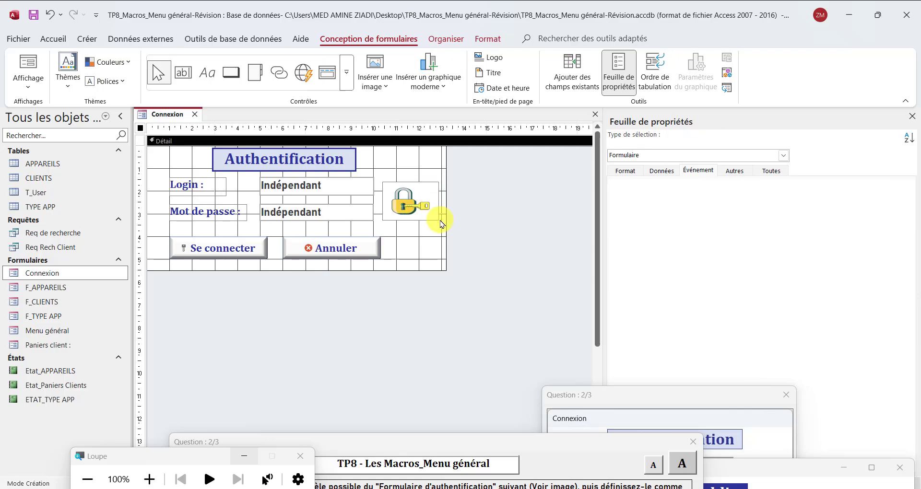
left_click_drag(438, 219, 425, 198)
left_click(446, 197)
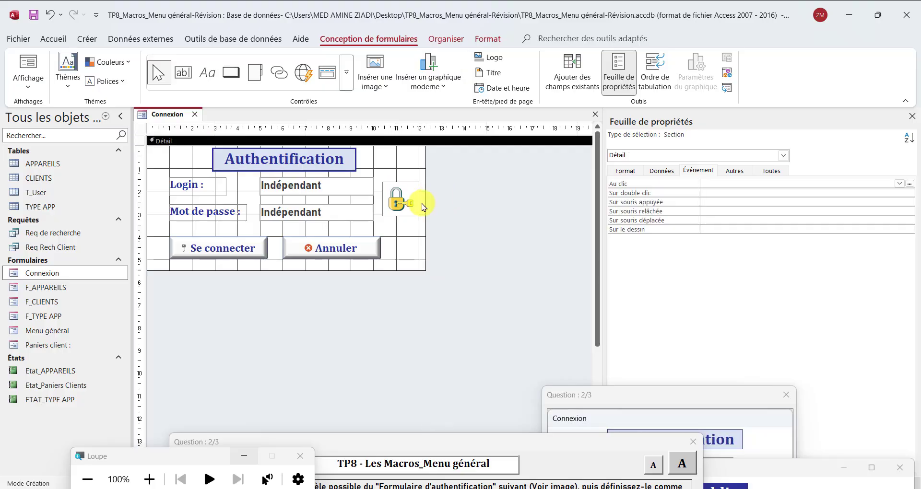
left_click(279, 311)
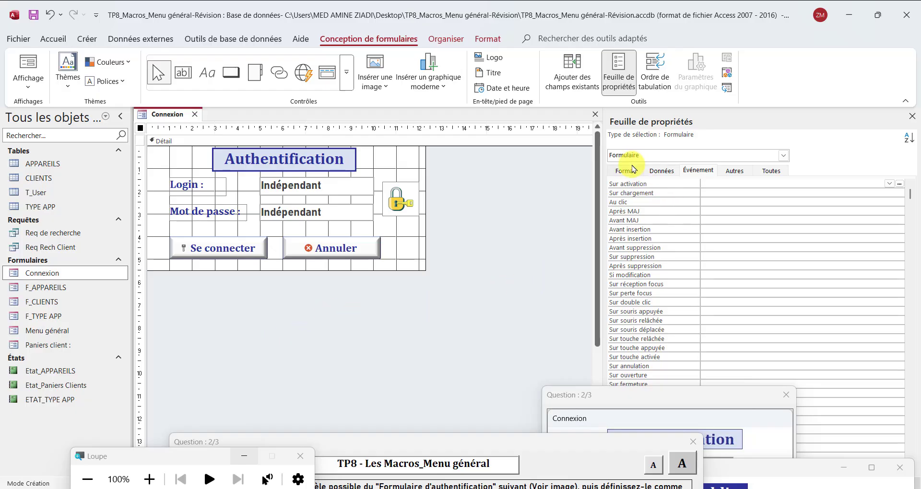
In the Toutes tab, set Fenêtre contextuelle to Oui
left_click(769, 173)
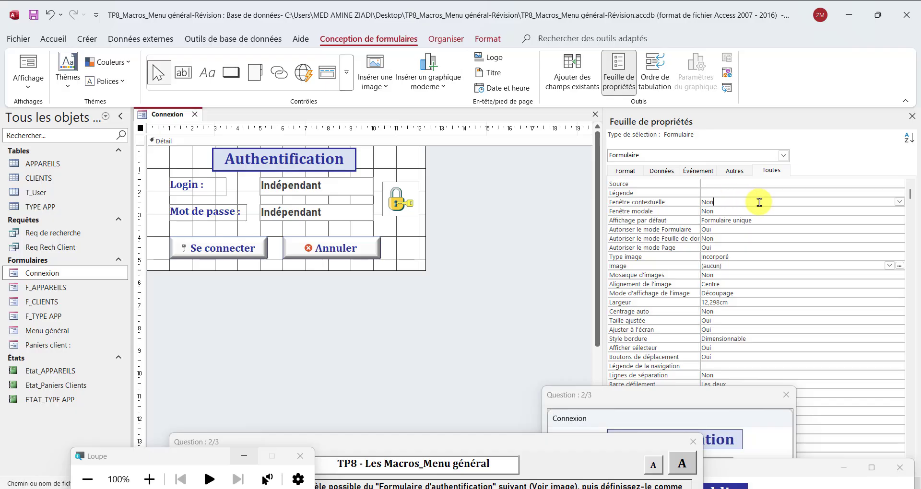
left_click(893, 203)
left_click(900, 202)
left_click(830, 211)
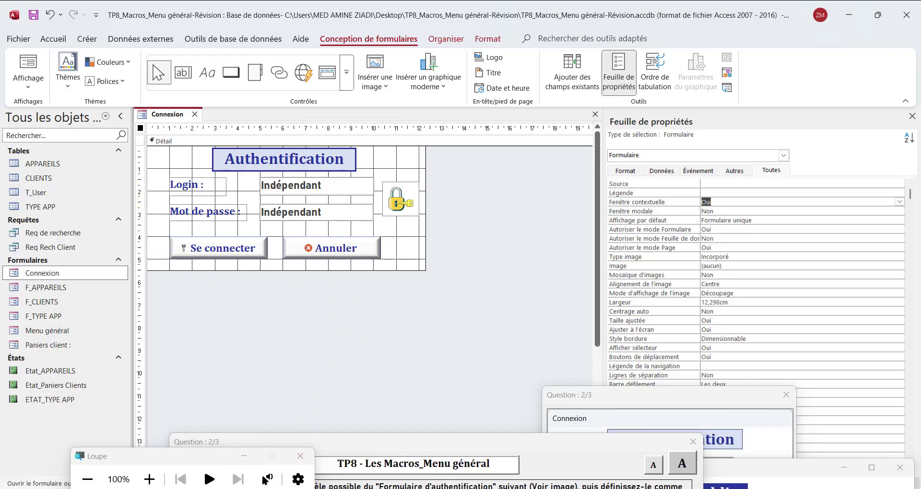
left_click(384, 488)
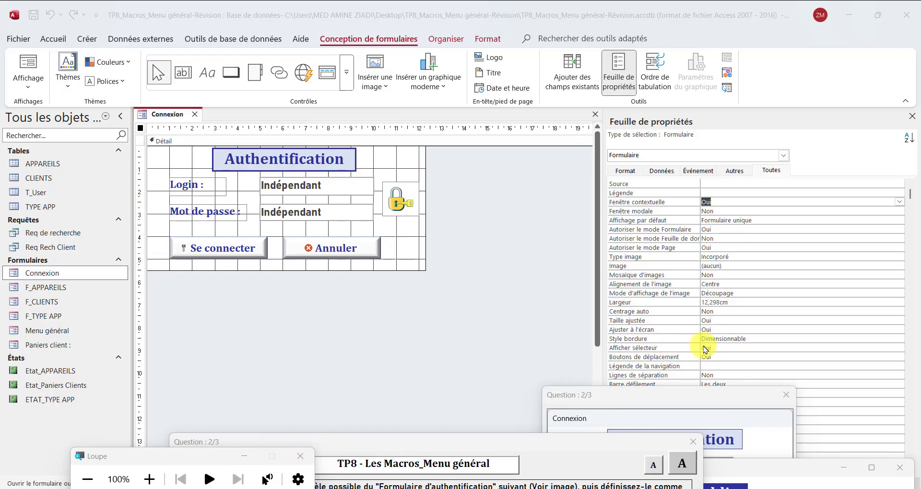
Set Afficher sélecteur and Boutons de déplacement both to Non
left_click(721, 346)
left_click(725, 347)
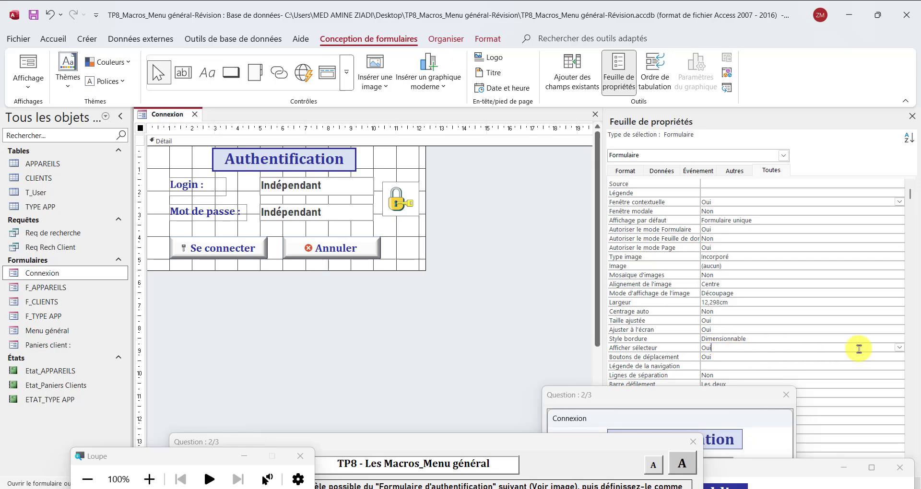
left_click(901, 349)
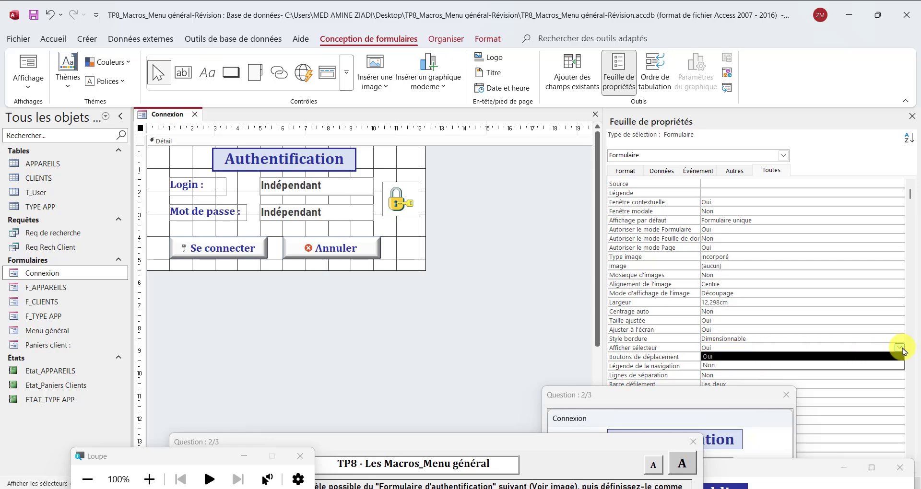
left_click(712, 367)
left_click(713, 360)
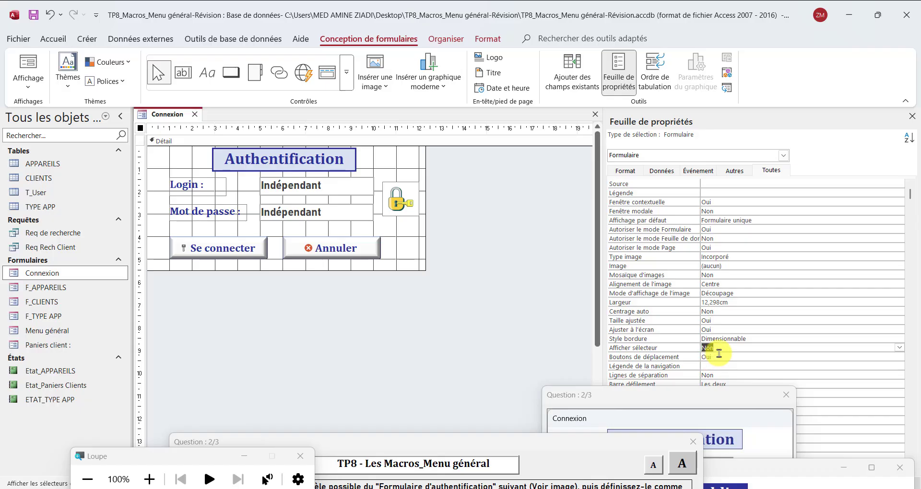
left_click(902, 358)
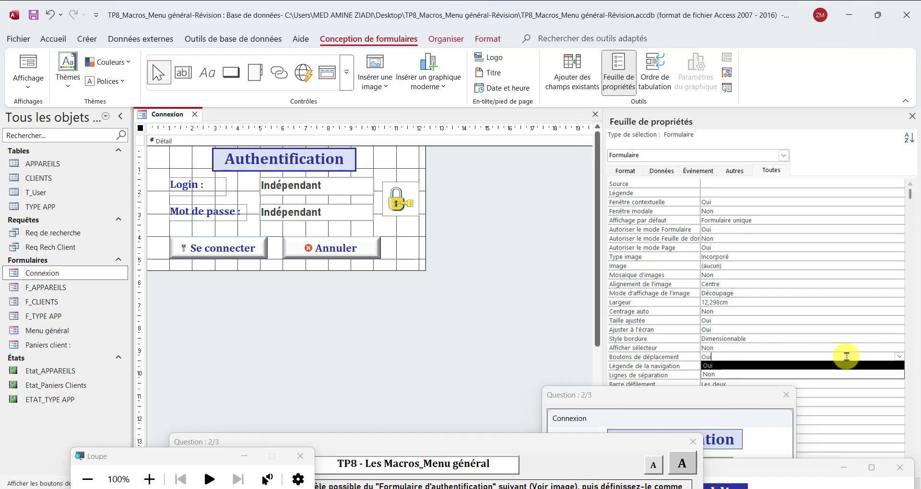
left_click(720, 364)
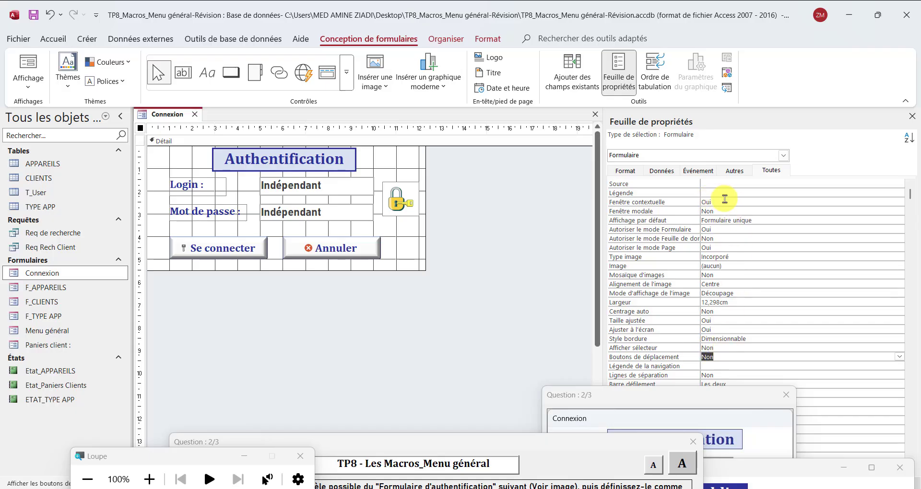
Switch Connexion to Form view and position the floating pop-up login window
right_click(167, 115)
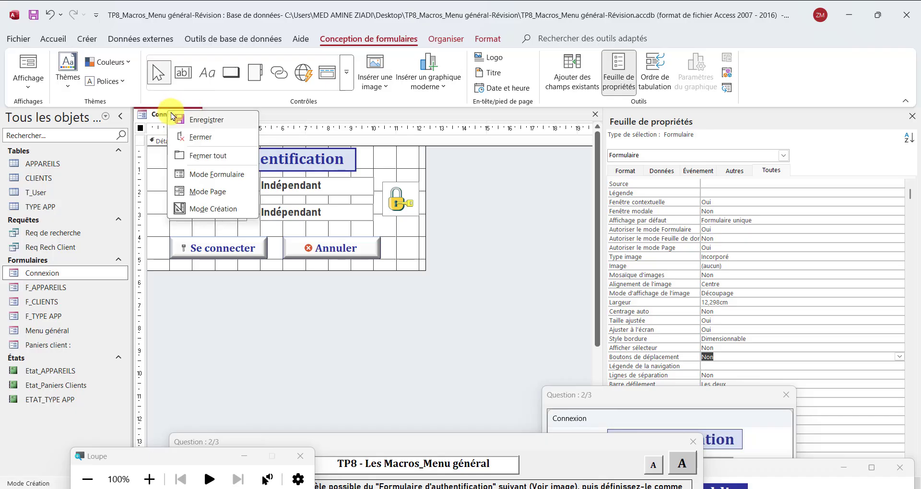
left_click(213, 177)
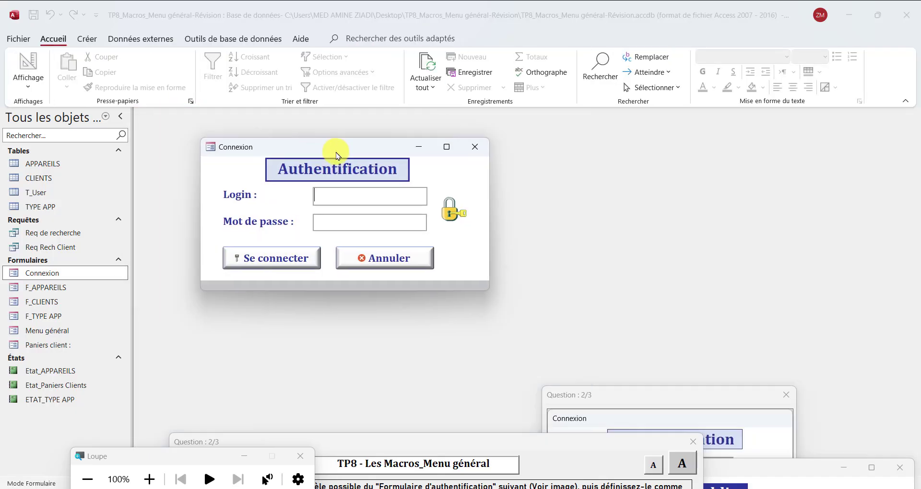
left_click_drag(336, 153, 382, 157)
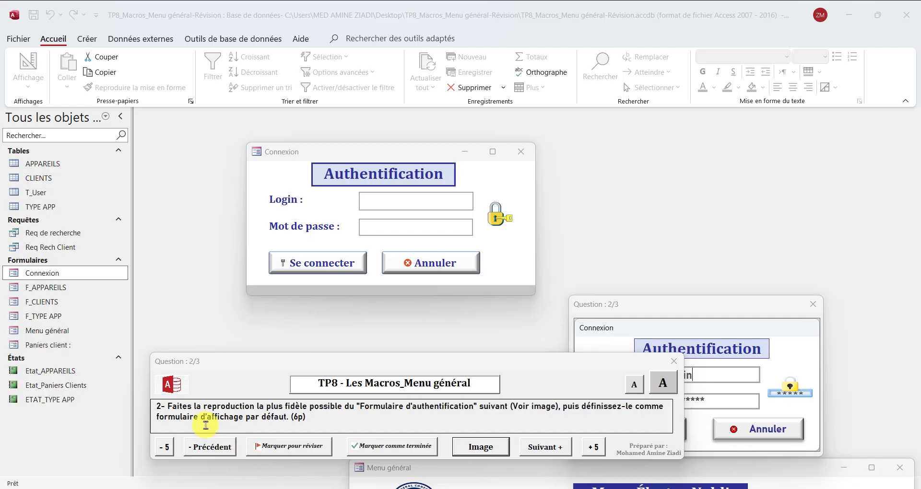
left_click(353, 159)
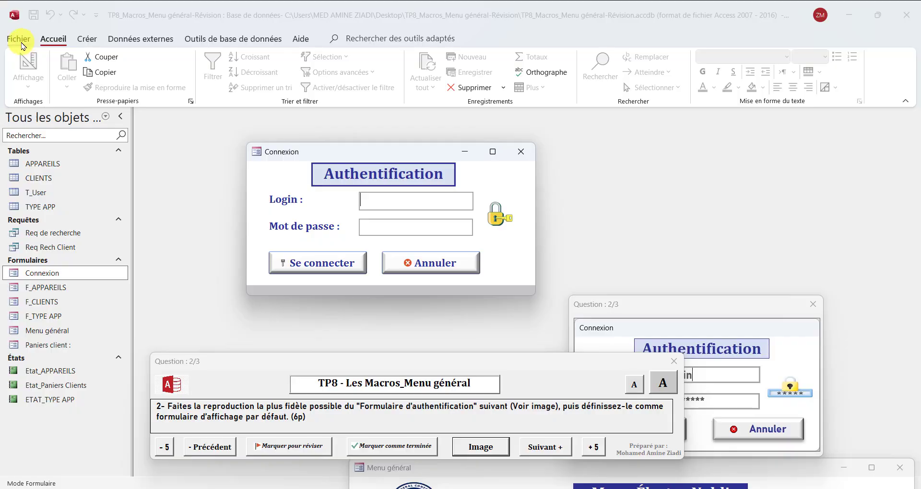
Set Connexion as the startup display form under Base de données active, then close Access
left_click(22, 40)
left_click(40, 468)
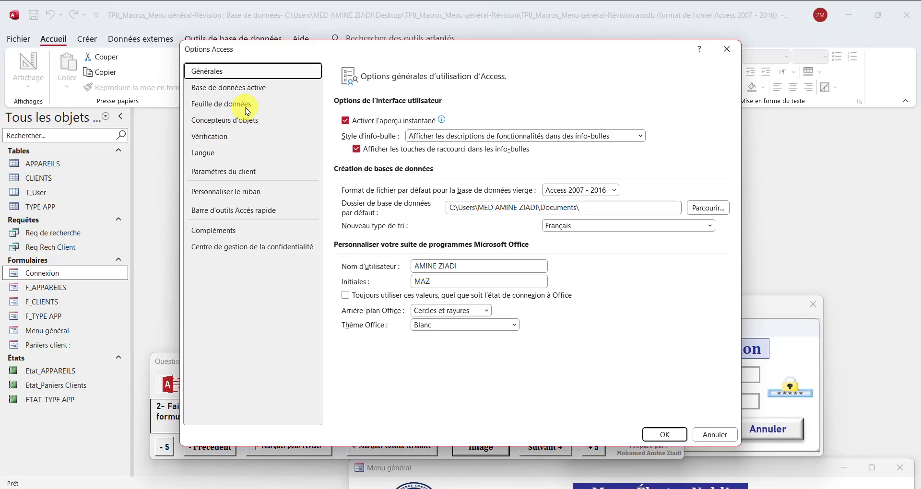
left_click(242, 88)
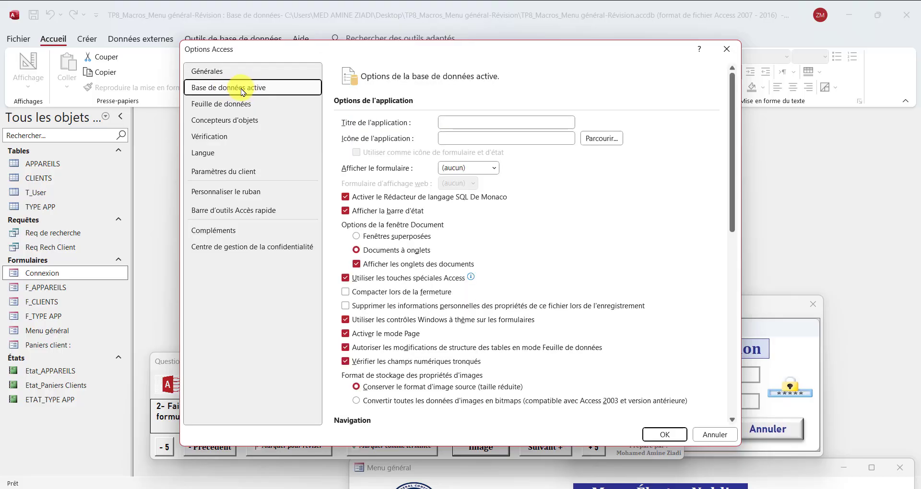
left_click(493, 168)
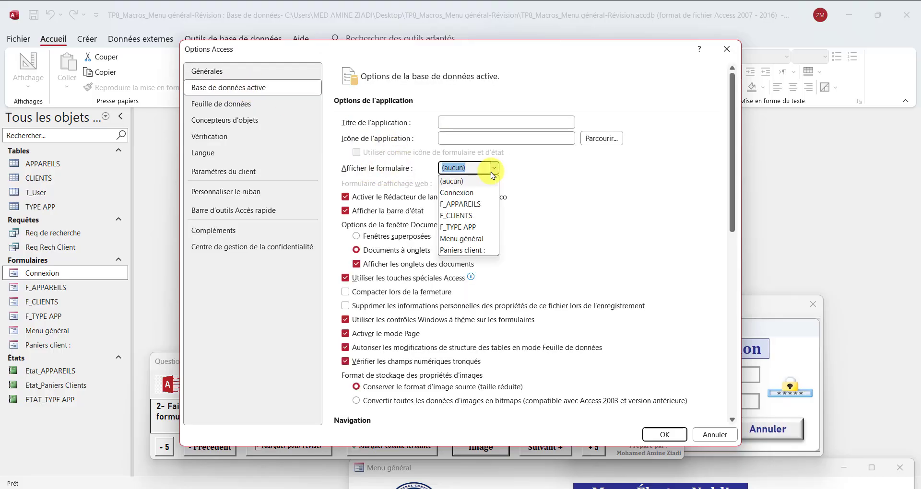
left_click(456, 191)
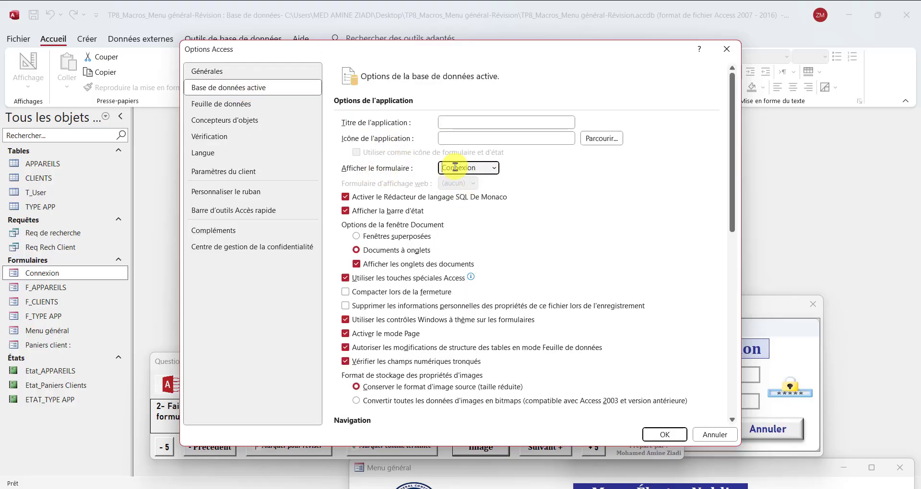
left_click(672, 435)
left_click(475, 288)
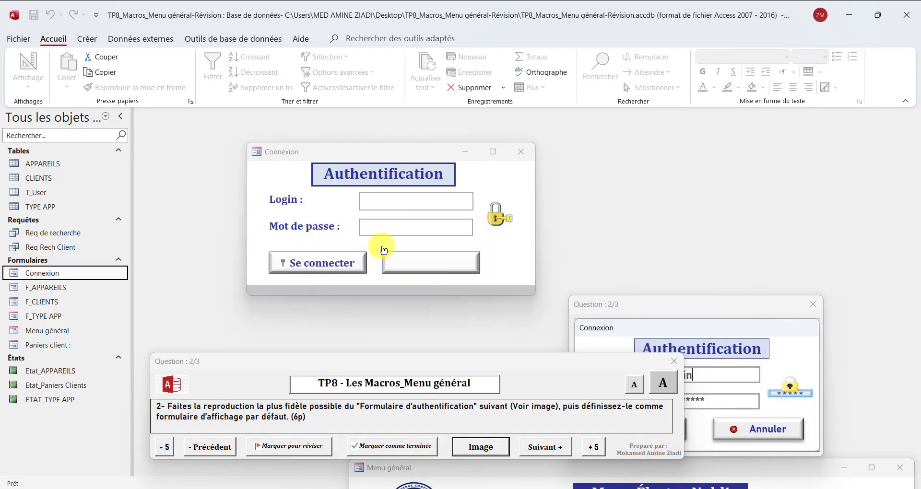
left_click(910, 22)
Save changes and reopen TP8_Macros_Menu général-Révision from File Explorer
left_click(412, 287)
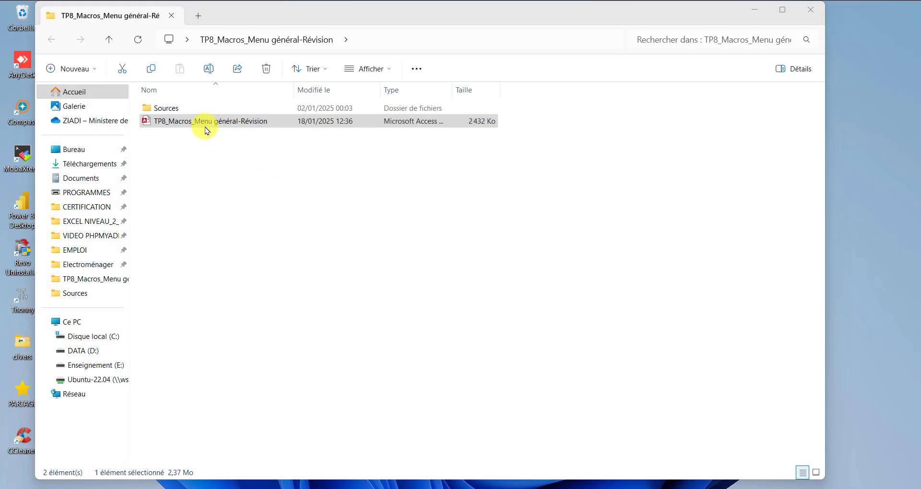
left_click(202, 123)
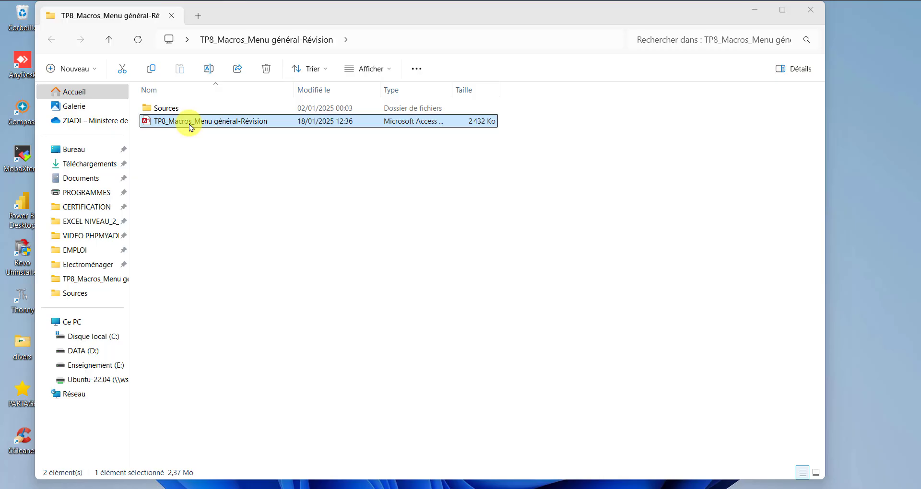
double_click(191, 126)
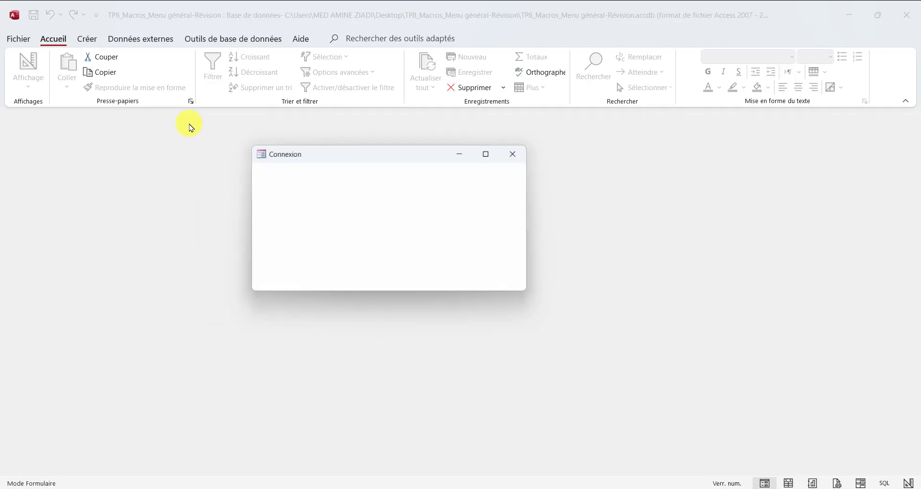
Move the question panel to the bottom, advance it to question 3/3, and bring the Connexion form forward
left_click_drag(345, 197, 356, 382)
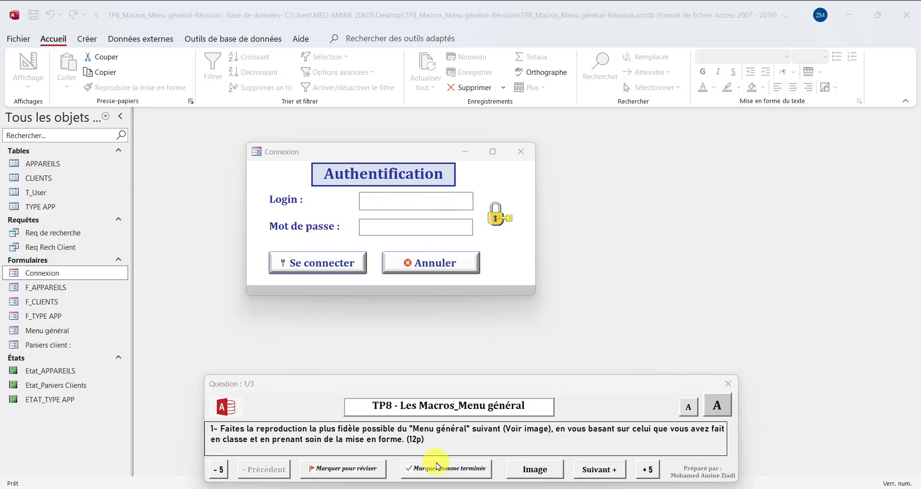
left_click(586, 470)
left_click(587, 470)
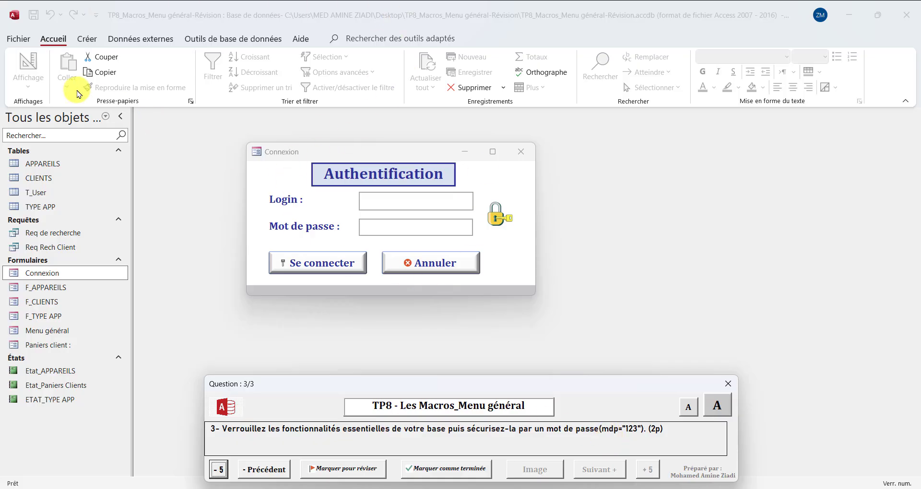
left_click(305, 156)
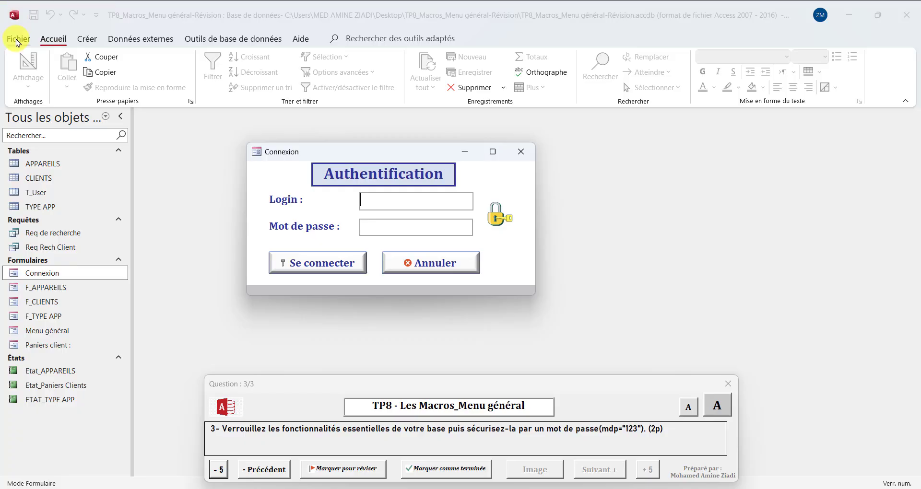
Try Chiffrer avec mot de passe under Fichier > Informations, dismiss the exclusive-mode notice, and return to Fichier
left_click(18, 39)
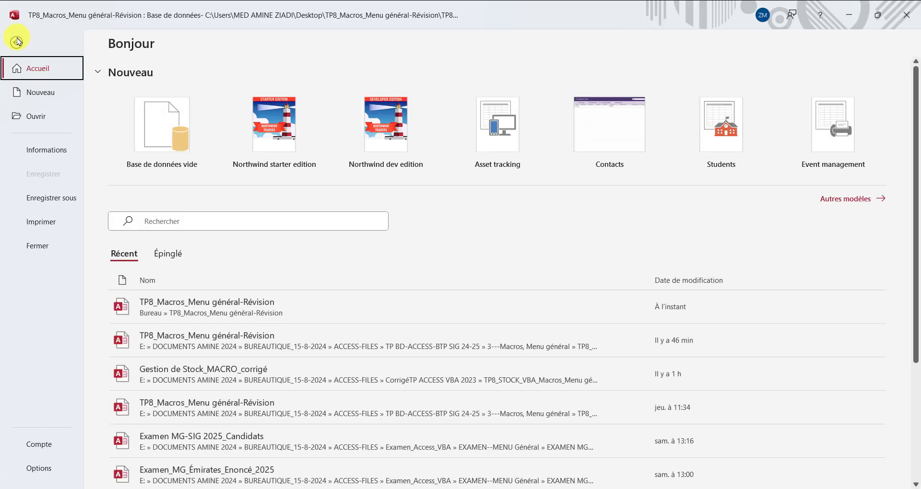
left_click(50, 152)
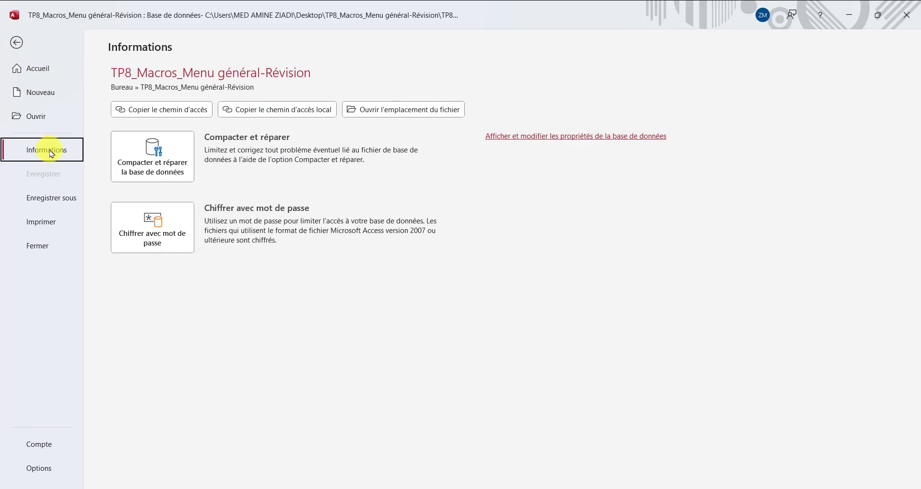
left_click(166, 239)
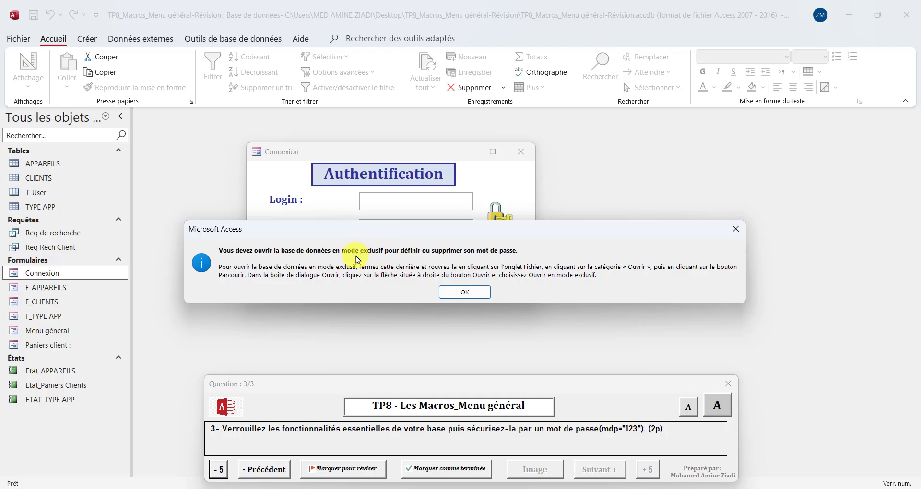
left_click(446, 292)
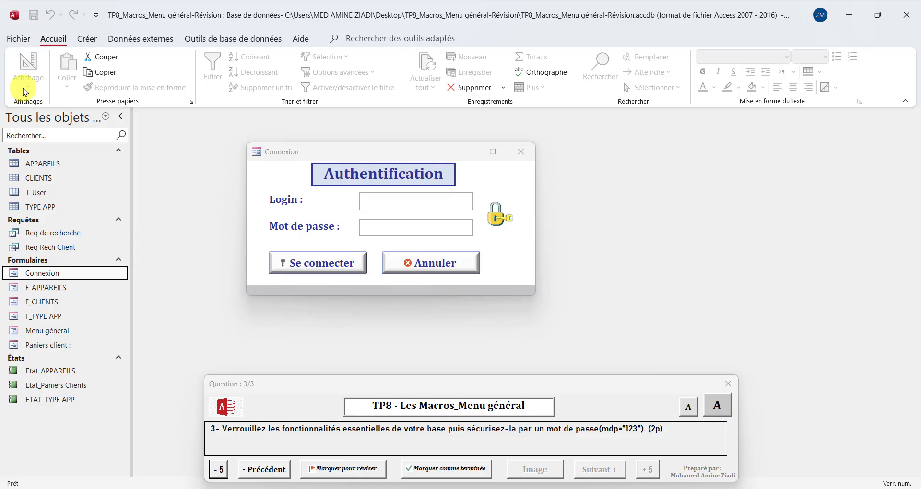
left_click(18, 38)
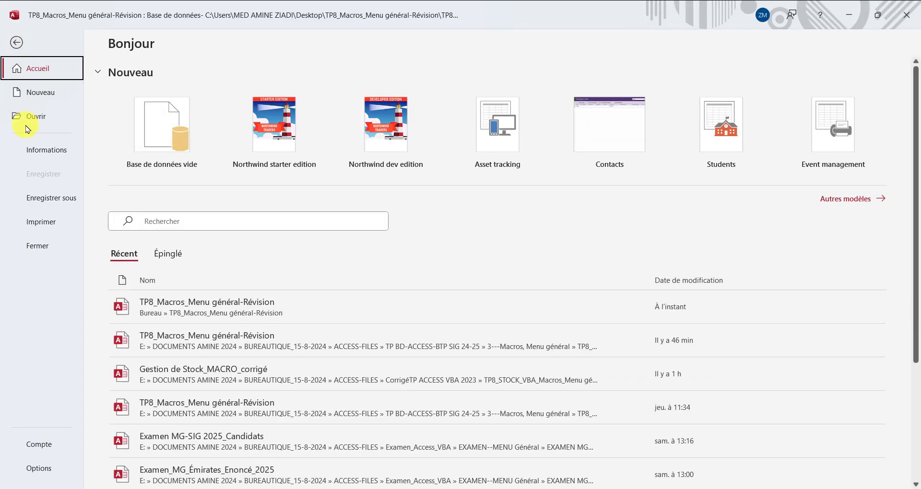
Reopen TP8_Macros_Menu général-Révision in exclusive mode through Ouvrir > Parcourir
left_click(28, 125)
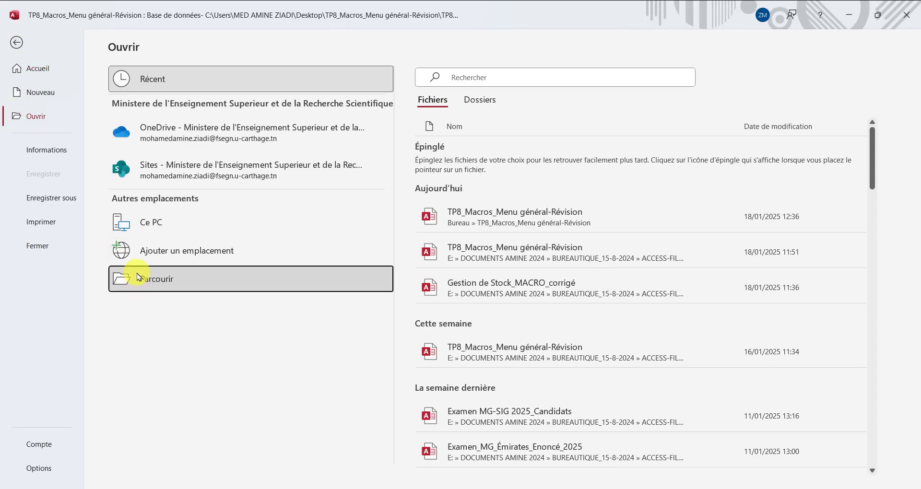
left_click(137, 277)
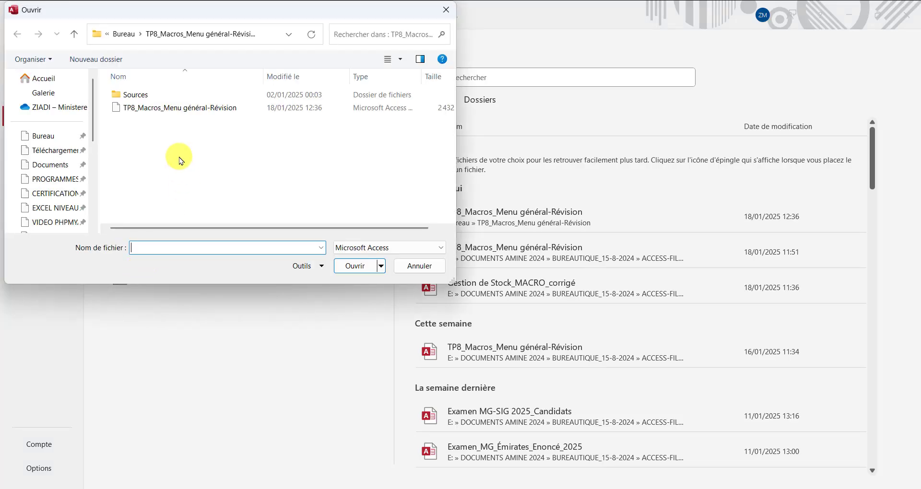
left_click(168, 111)
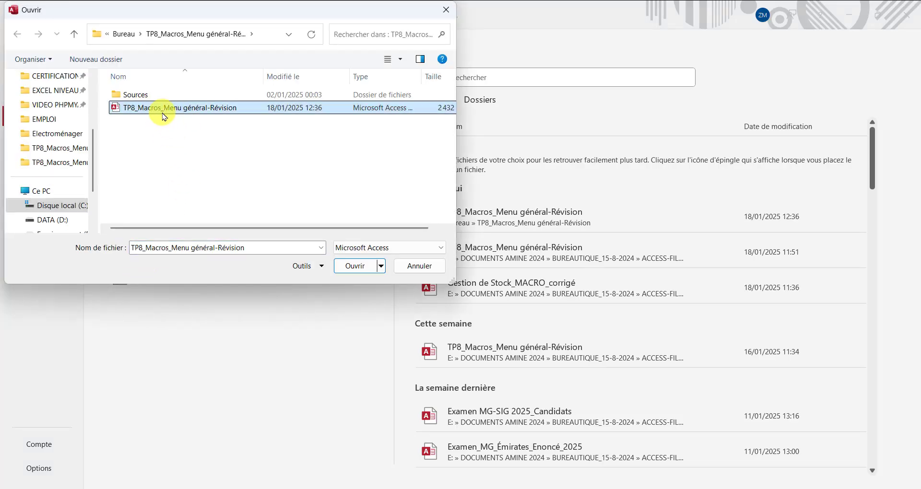
left_click(383, 267)
left_click(391, 308)
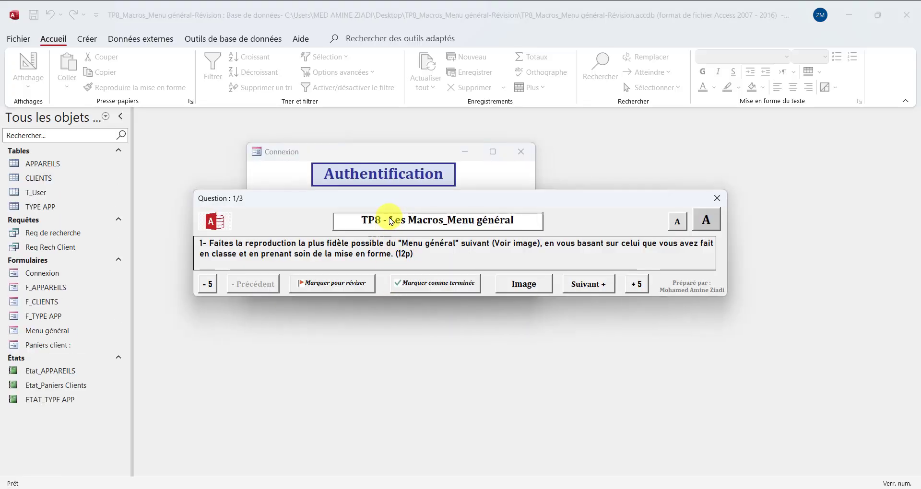
left_click_drag(385, 199, 401, 372)
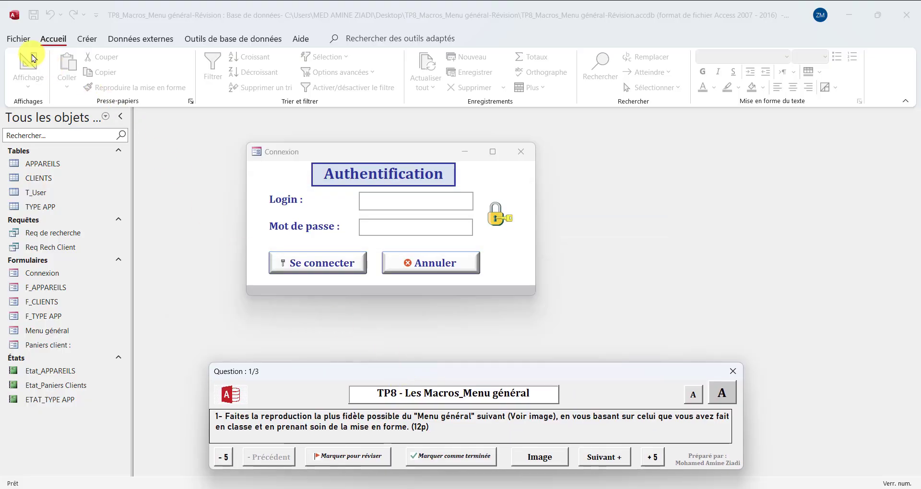
Encrypt the database with a confirmed password, then close Access and reopen the file
left_click(19, 39)
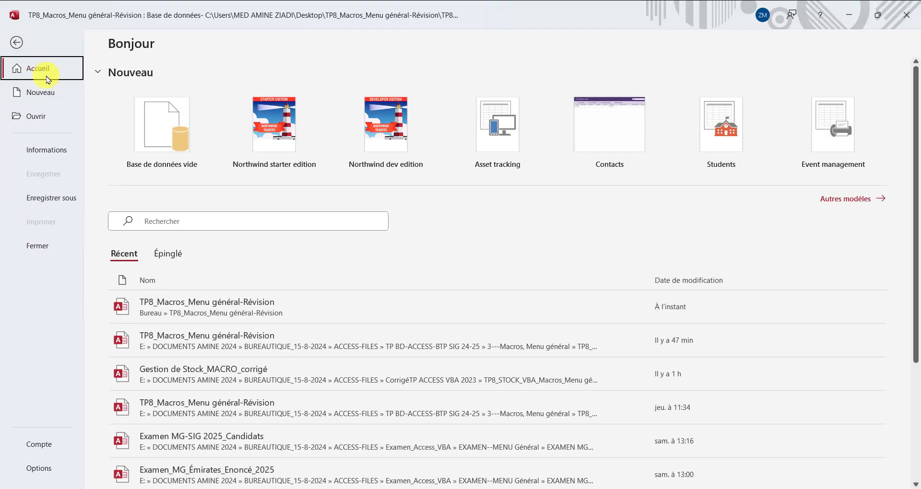
left_click(57, 149)
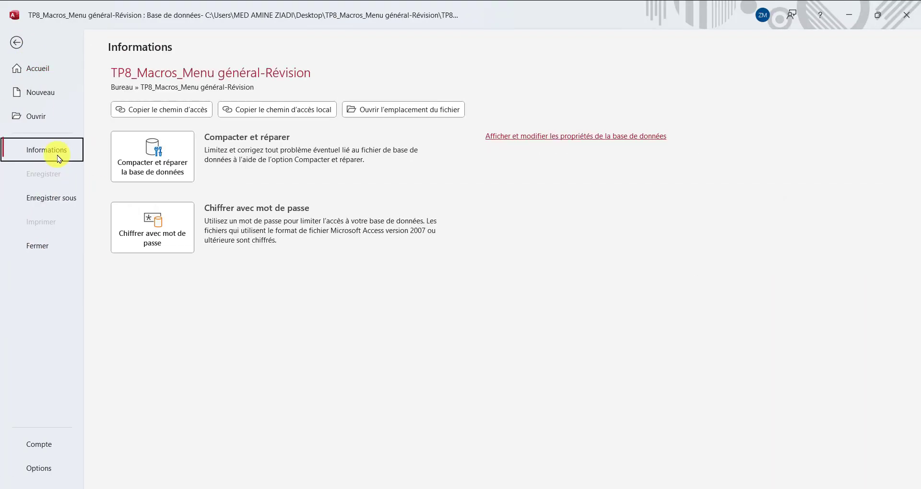
left_click(154, 233)
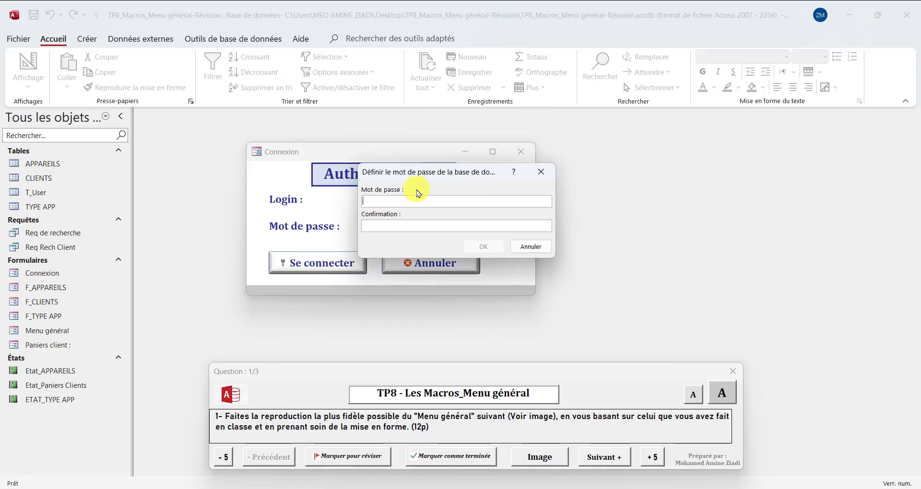
type("***")
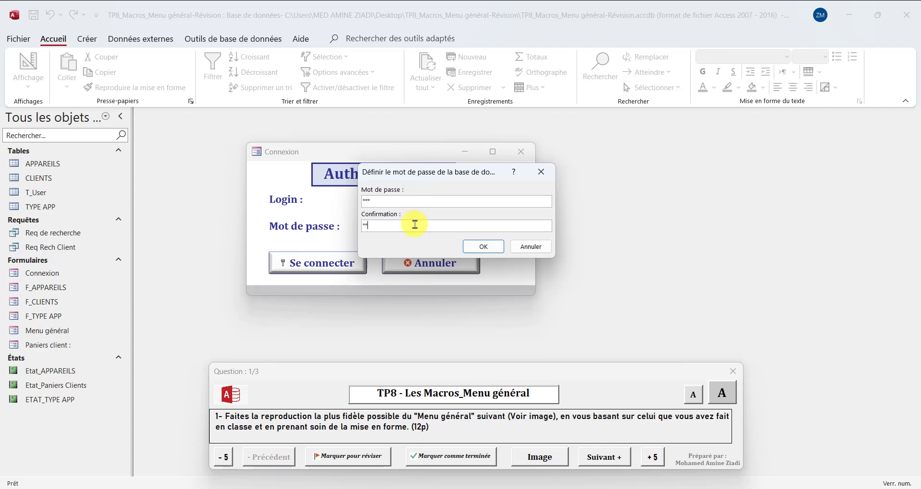
key("BackSpace")
key("BackSpace")
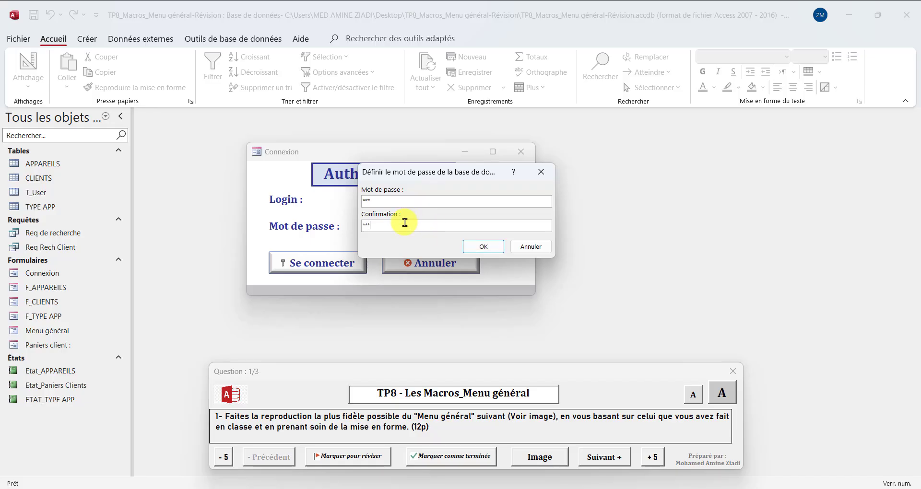
left_click(483, 247)
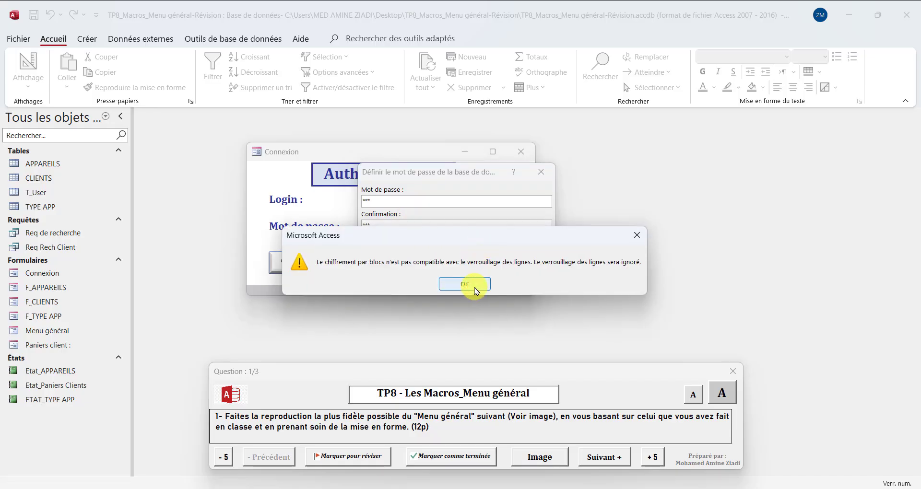
left_click(473, 286)
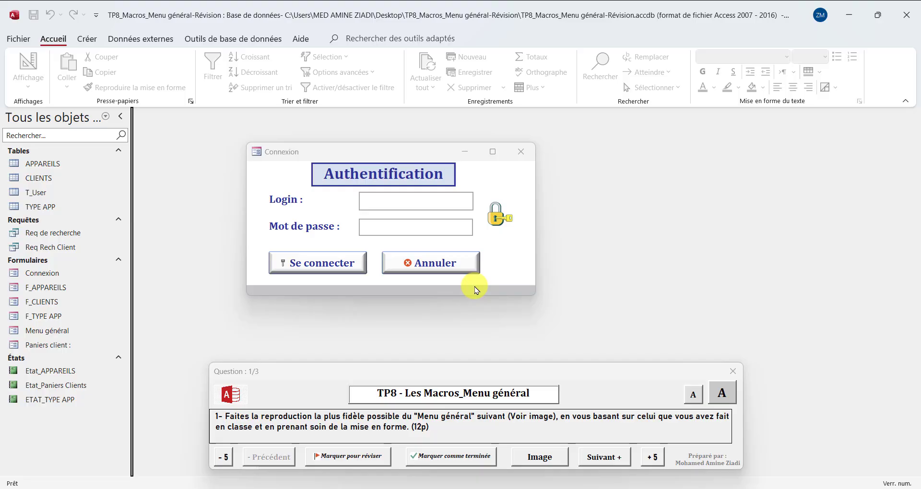
left_click(907, 15)
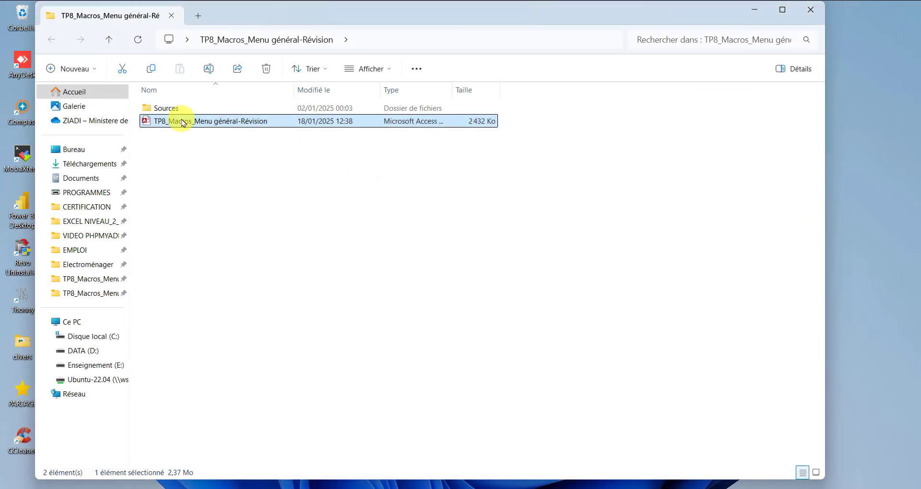
double_click(183, 124)
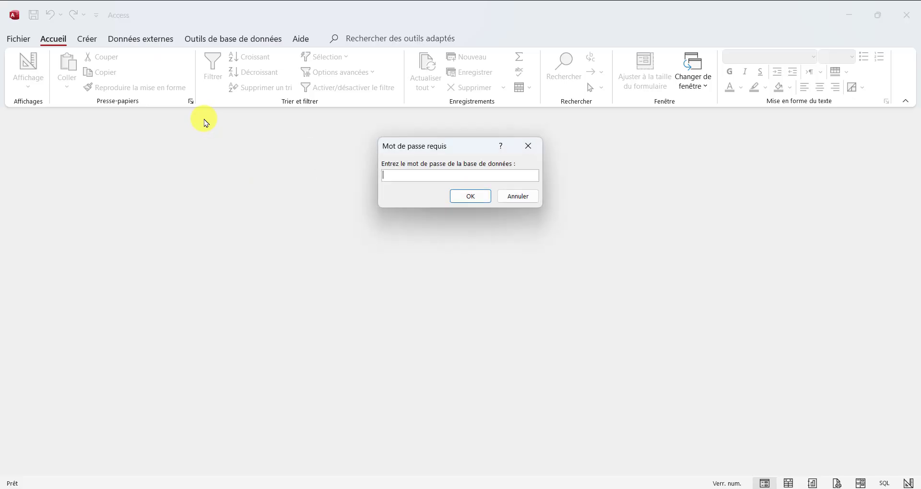
Enter the database password, dismiss the invalid-password error, and resubmit to open the Connexion form
left_click_drag(441, 148, 378, 181)
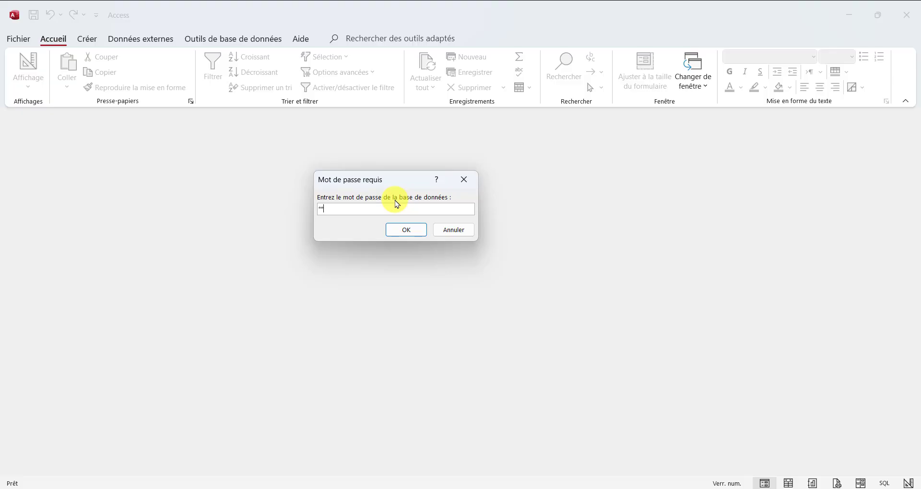
left_click(407, 231)
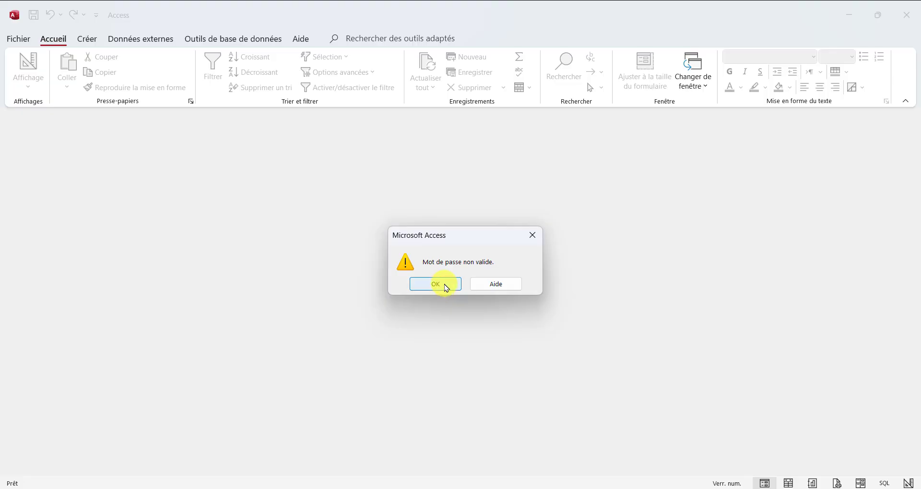
left_click(445, 287)
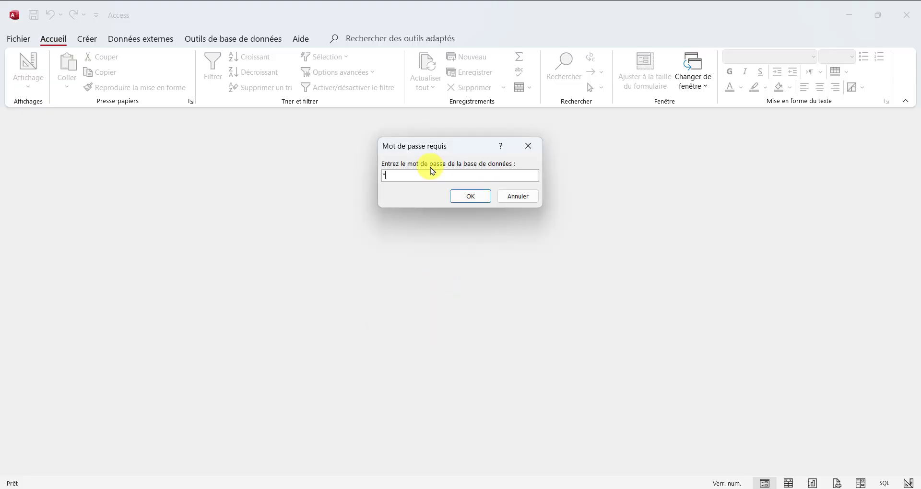
left_click(470, 196)
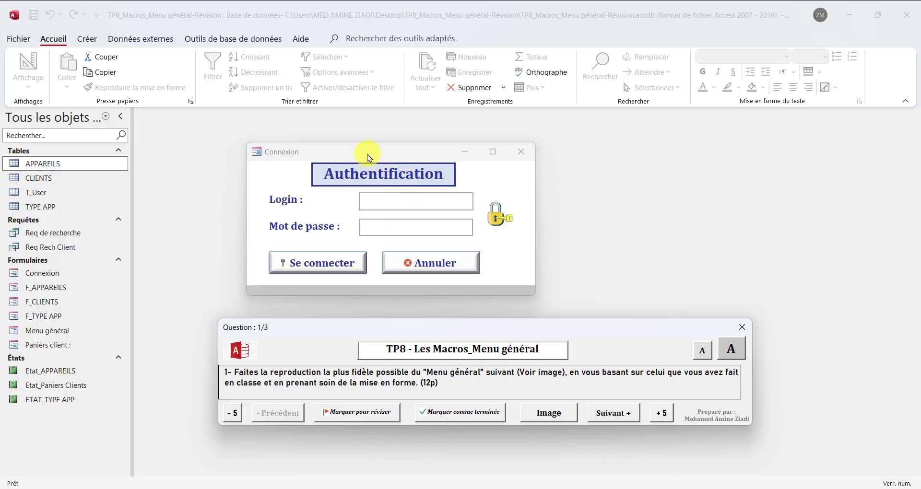
Advance the question panel to 3/3 and look through the Créer, Données externes and Outils de base de données tabs
left_click_drag(360, 146, 387, 139)
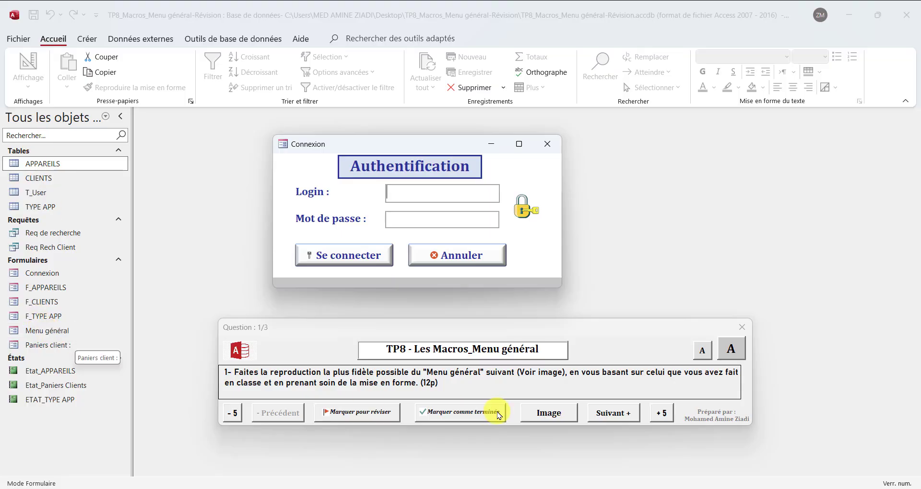
left_click(617, 416)
left_click(617, 419)
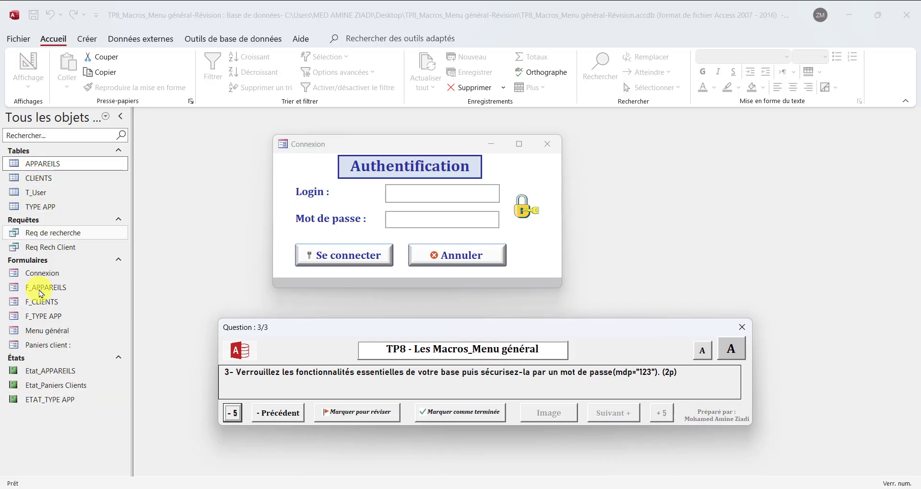
left_click(91, 45)
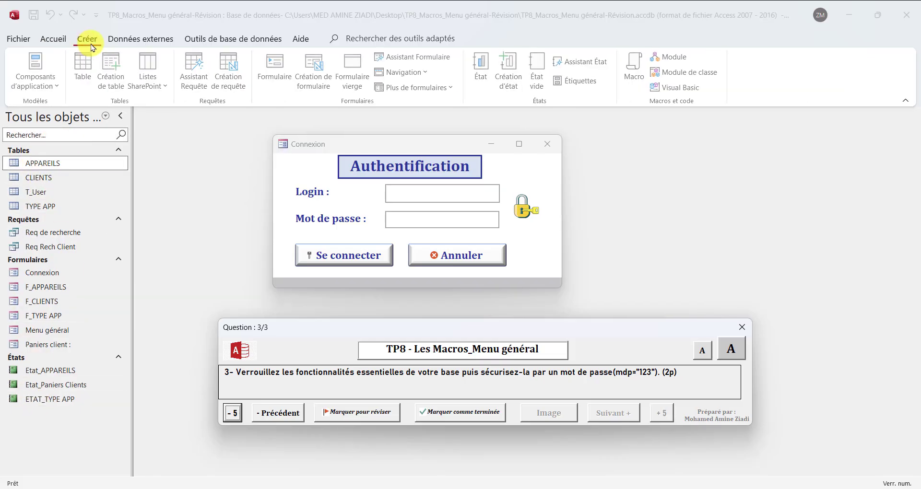
left_click(144, 39)
left_click(216, 38)
left_click(139, 38)
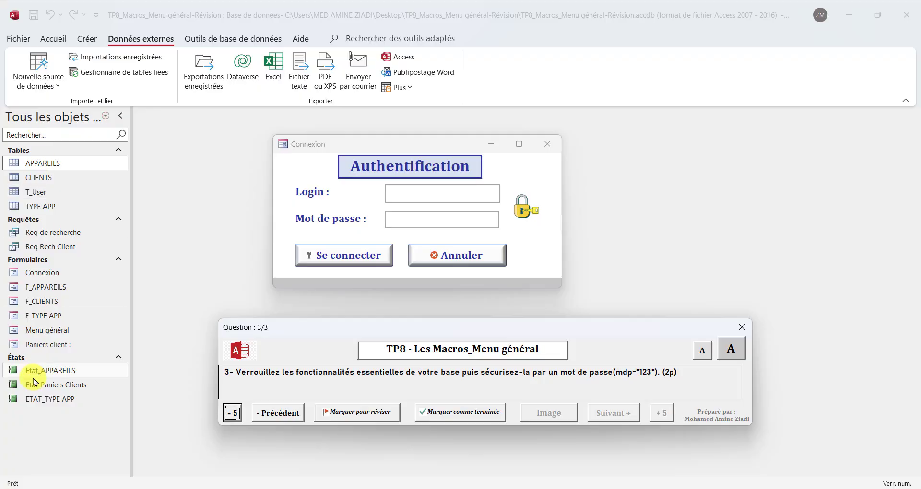
Inspect the Connexion window's title-bar menu, dismiss it, and go to the File start page
right_click(338, 145)
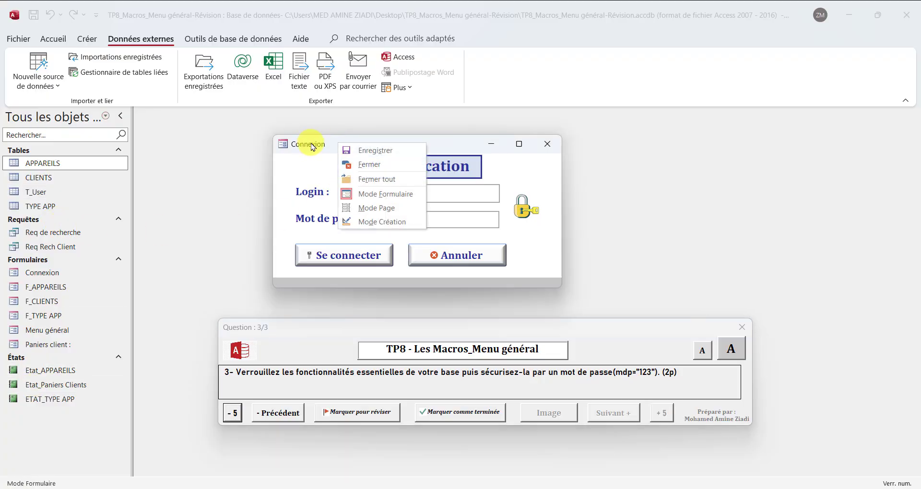
right_click(319, 147)
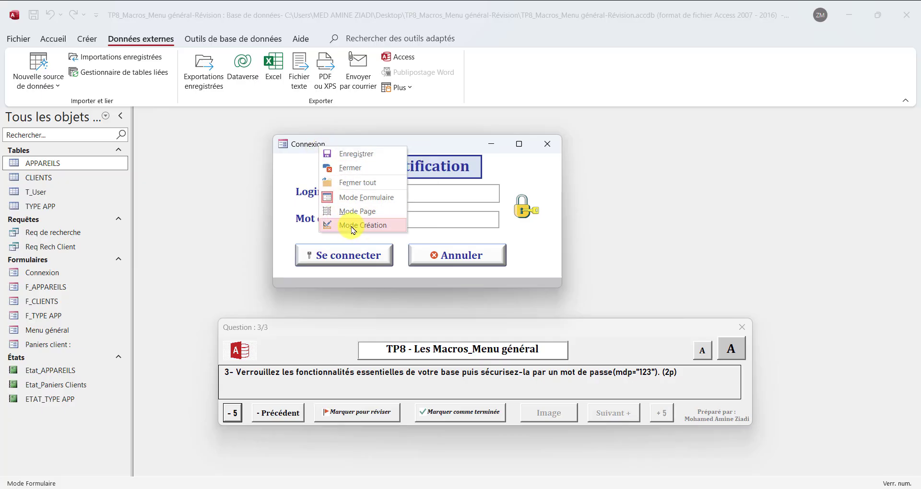
right_click(300, 144)
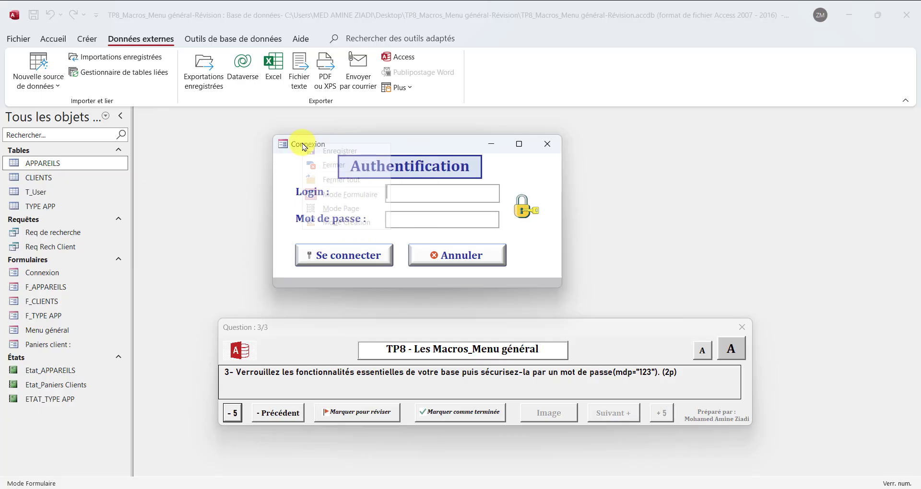
right_click(302, 143)
left_click(418, 146)
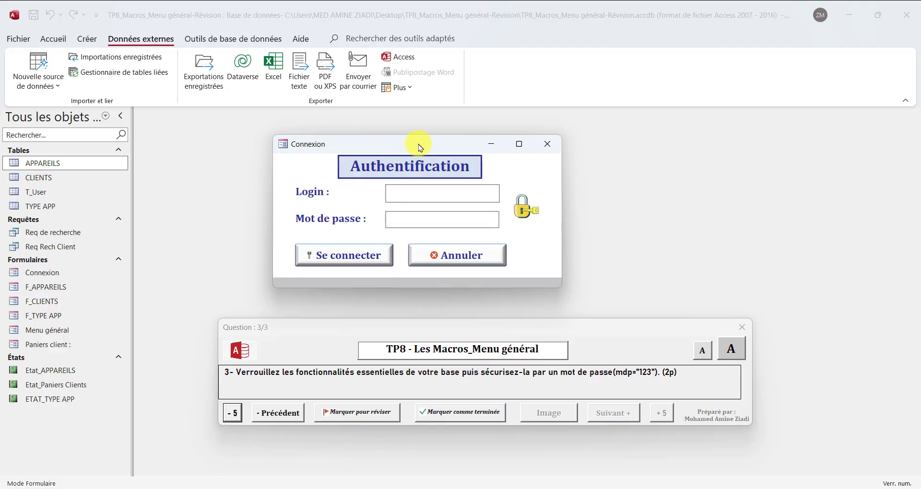
left_click(21, 39)
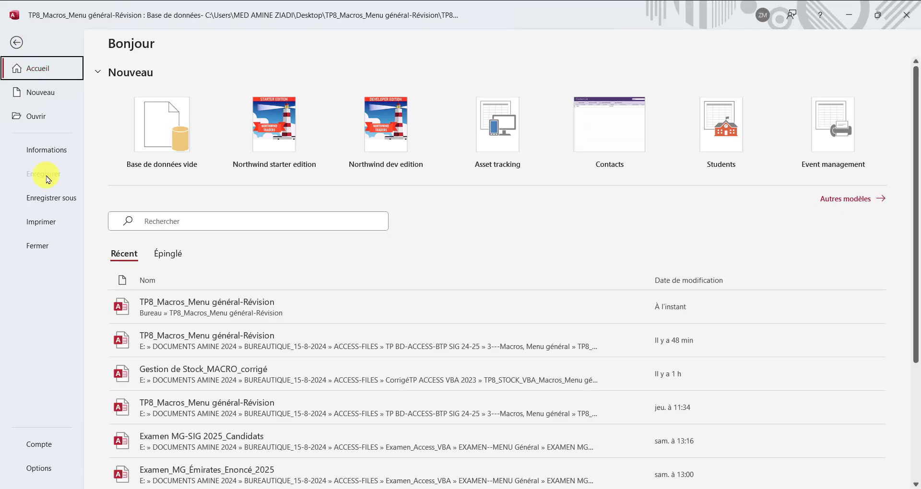
In Base de données active options, uncheck navigation pane, full menus and shortcut menus, then relaunch the database
left_click(42, 475)
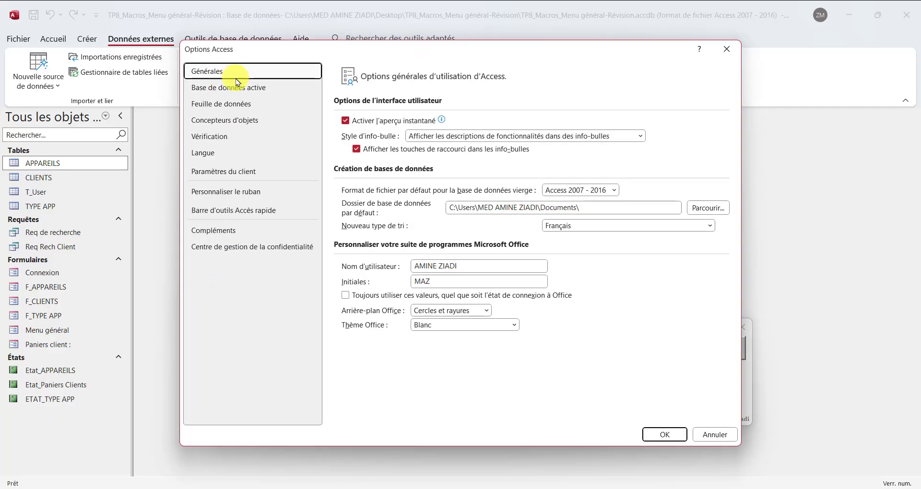
left_click(223, 87)
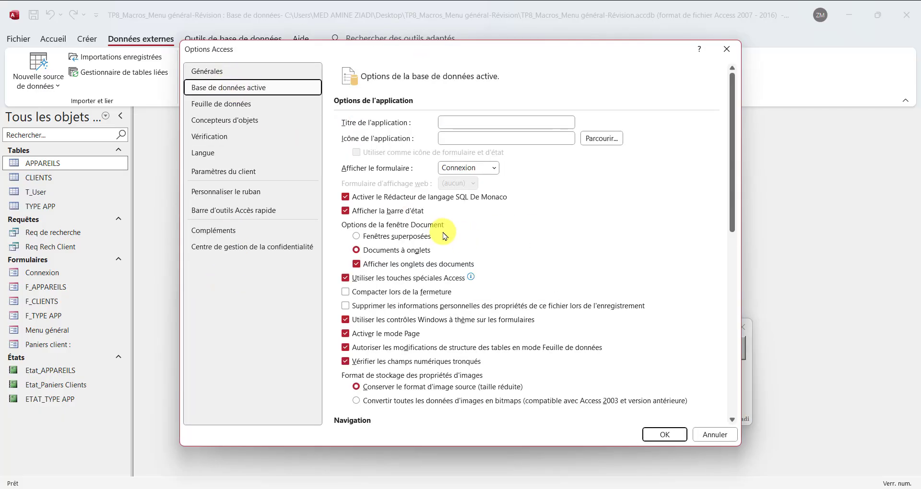
scroll(449, 240, "down", 3)
scroll(442, 248, "down", 1)
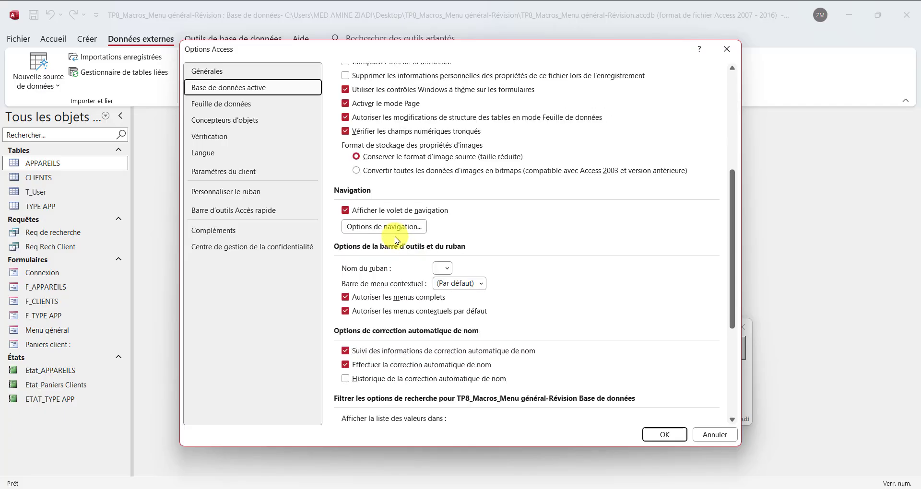
left_click(356, 212)
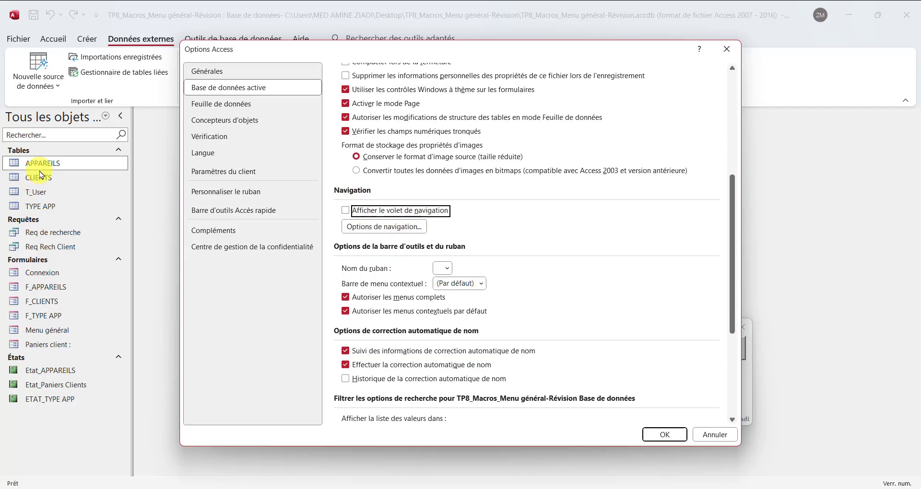
left_click(398, 302)
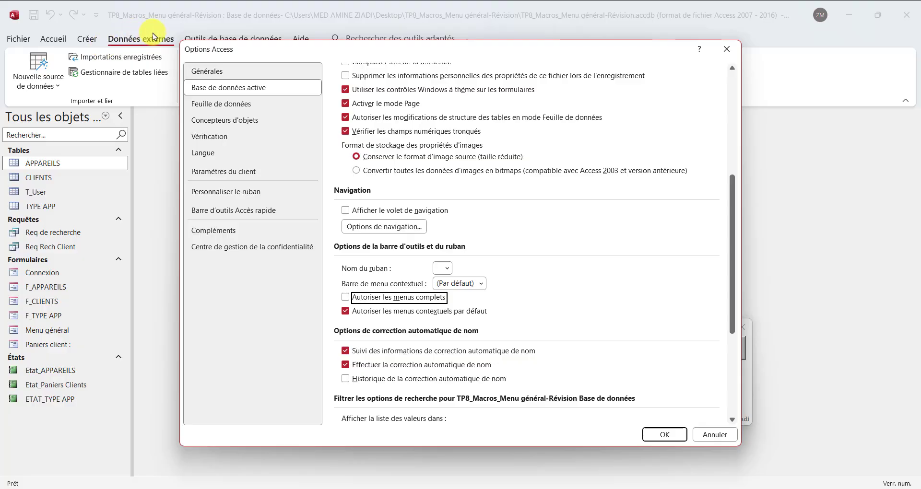
left_click(365, 311)
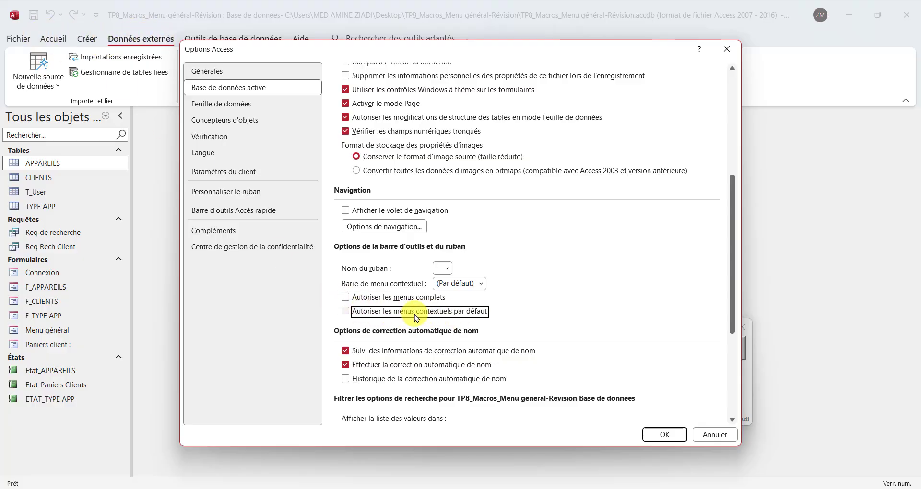
left_click(657, 435)
left_click(462, 280)
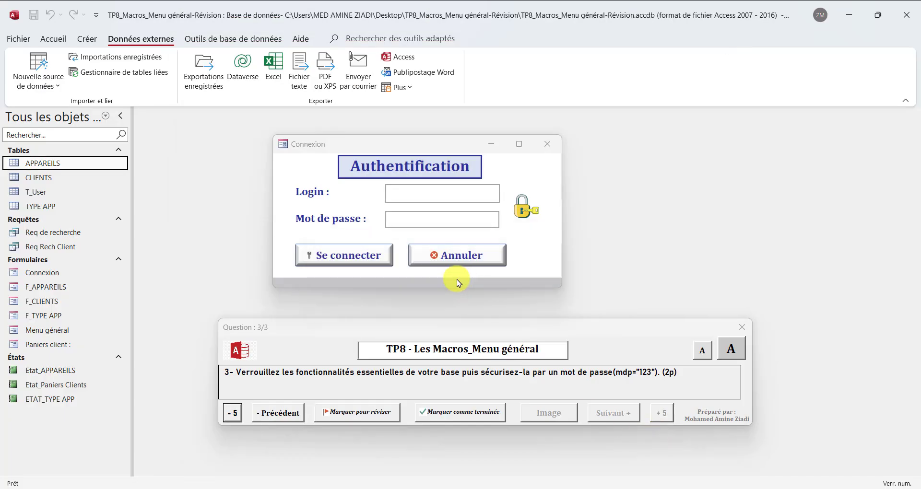
left_click(906, 15)
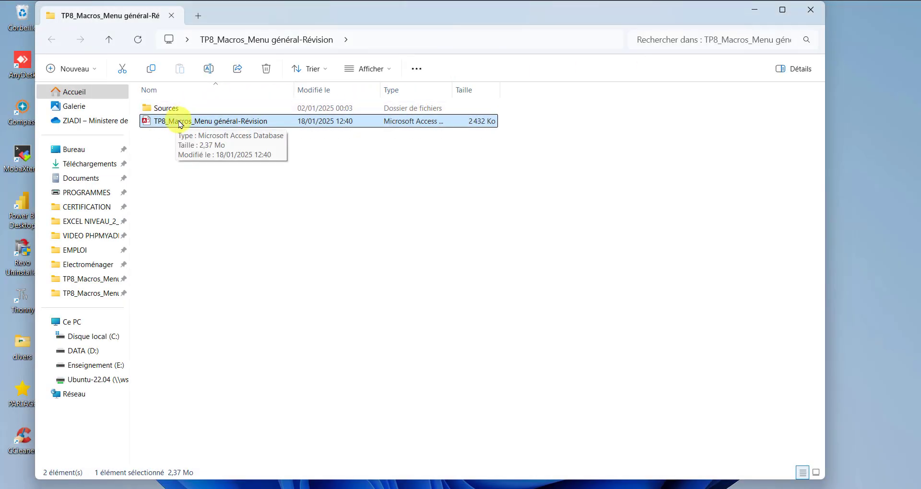
double_click(178, 124)
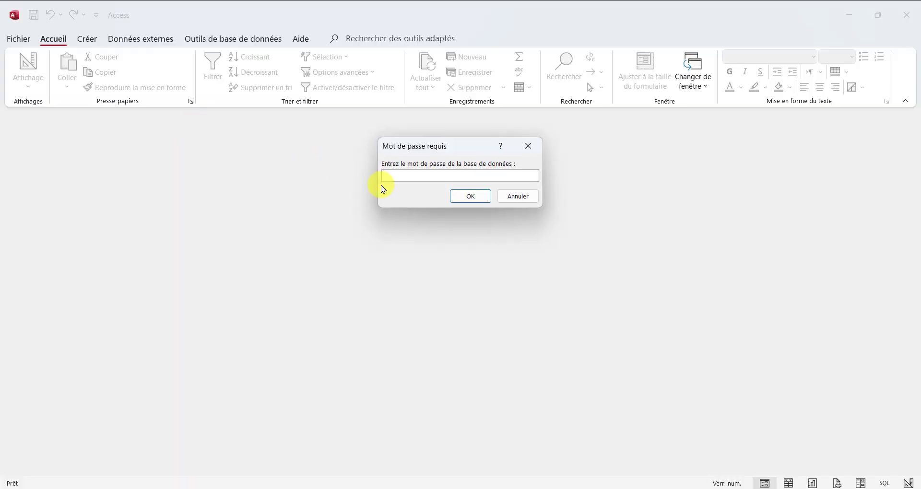
Submit the database password, move the question popup aside, and begin filling the Connexion Login field
key("Return")
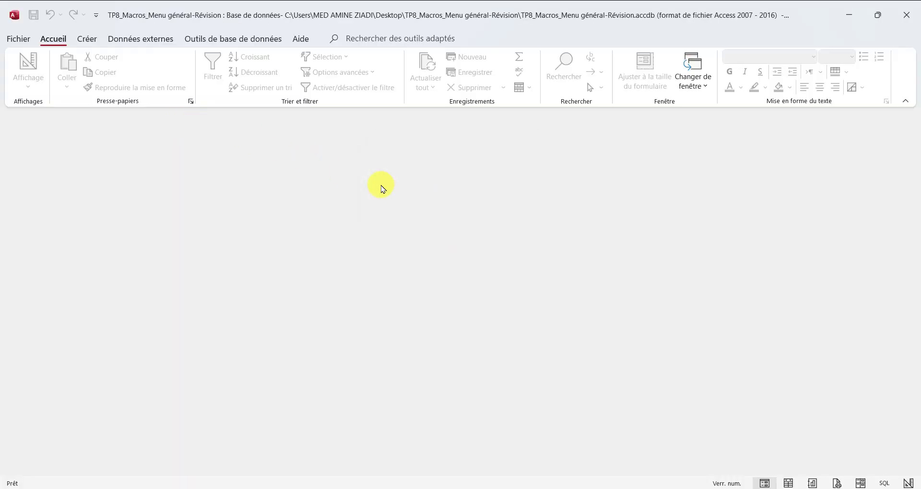
left_click_drag(369, 200, 503, 405)
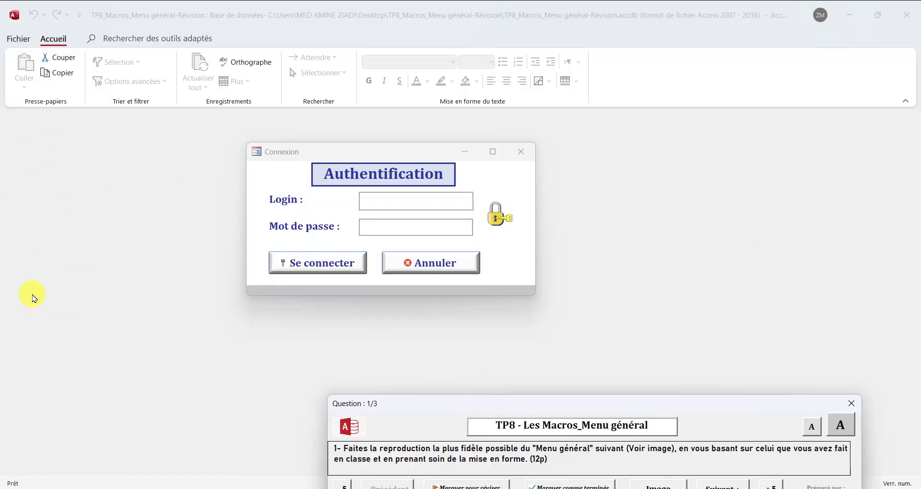
left_click(375, 201)
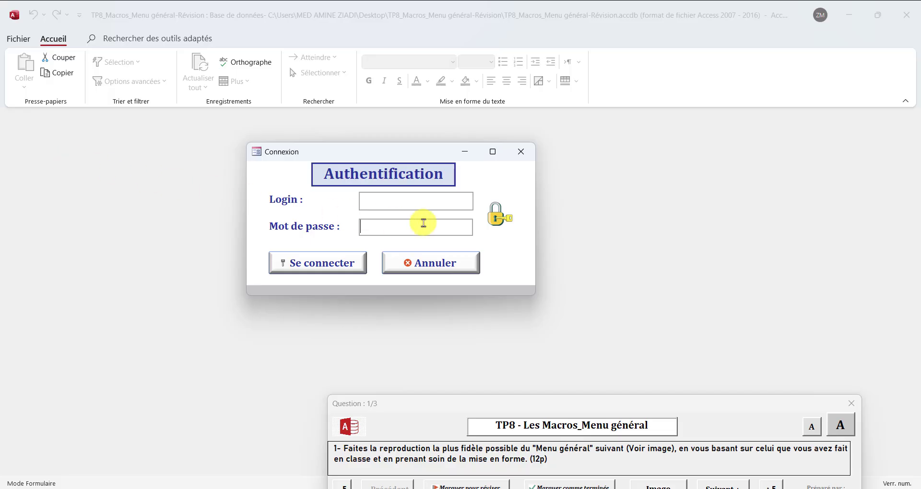
left_click(430, 204)
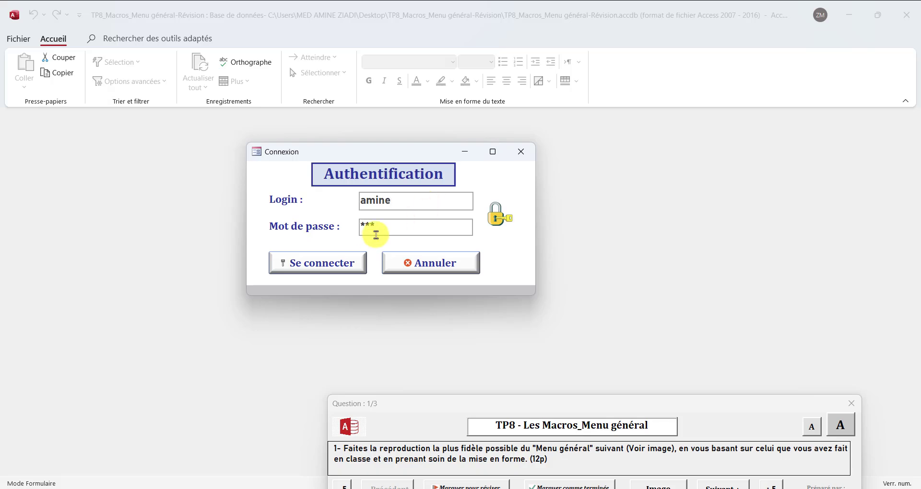
Sign in to Menu général, then open and close the Appareils form and the Panier Client report
left_click(338, 273)
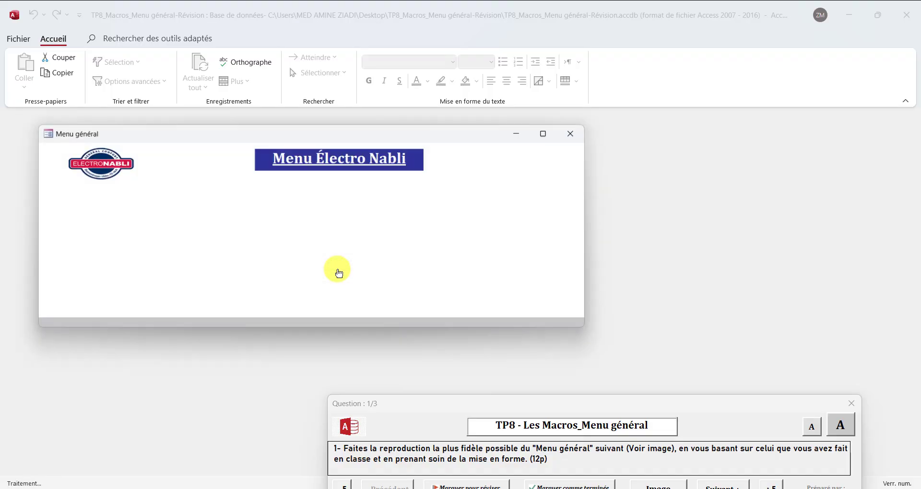
left_click_drag(376, 135, 453, 153)
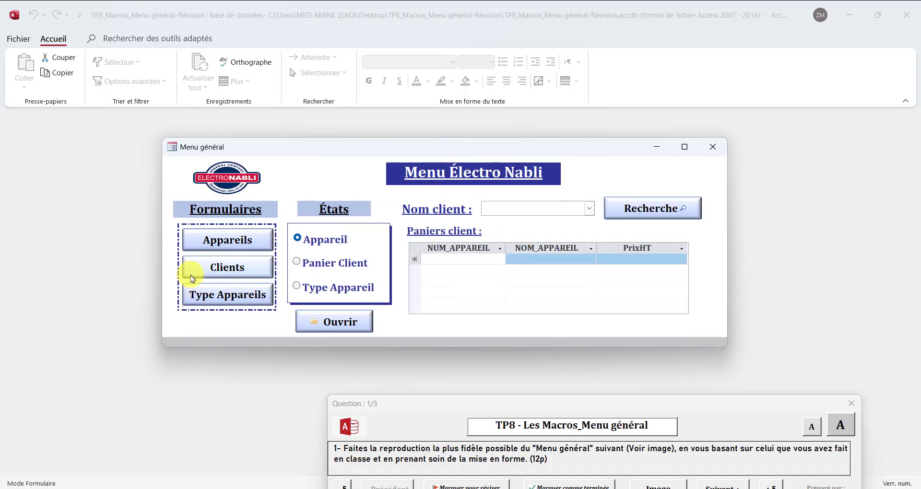
left_click(253, 244)
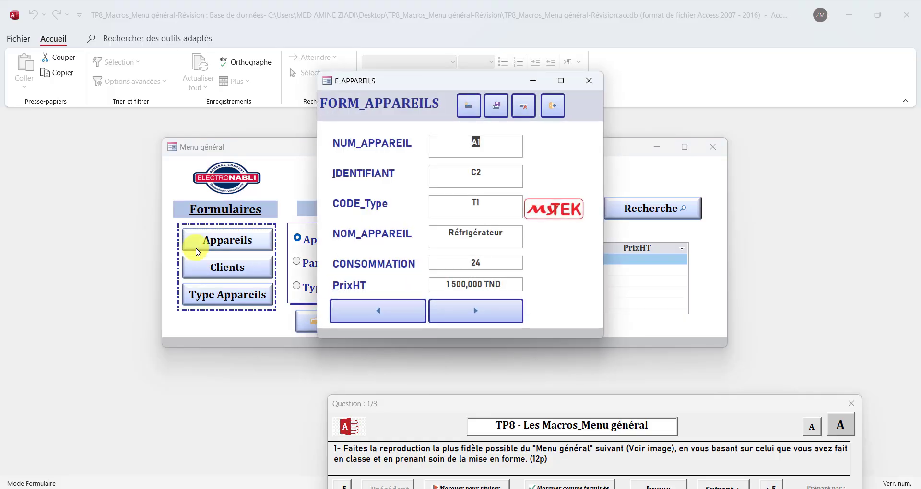
left_click(553, 105)
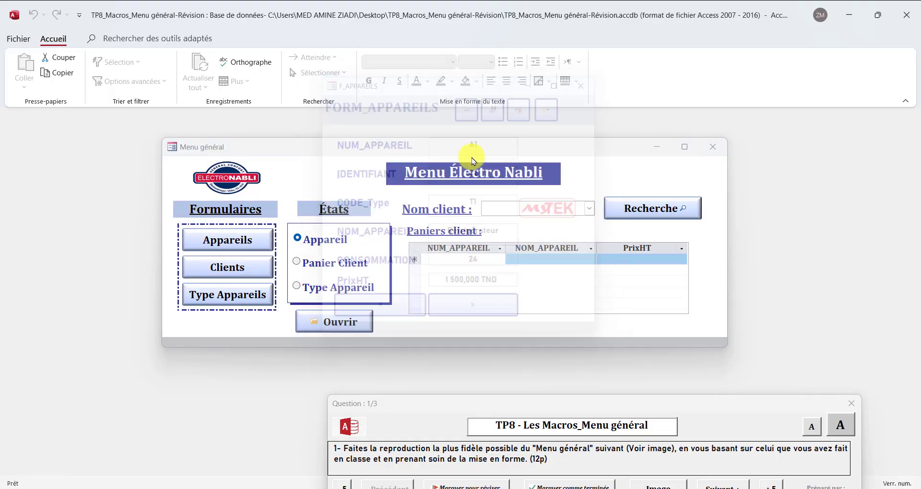
left_click(323, 265)
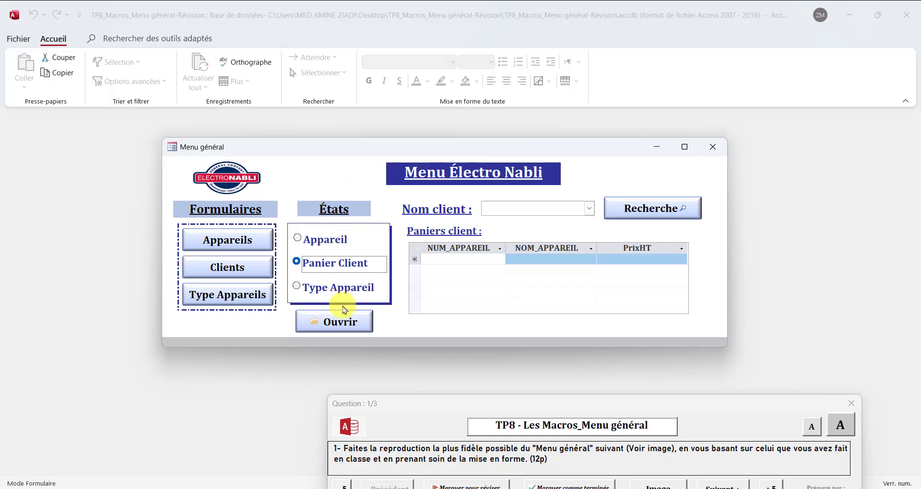
left_click(346, 320)
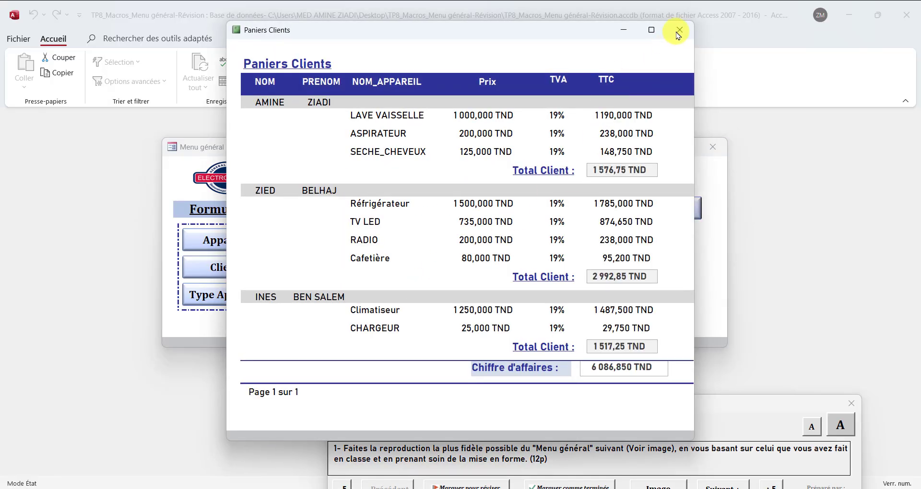
left_click(679, 29)
Pick the second client in Nom client and search to list their basket items
left_click(590, 214)
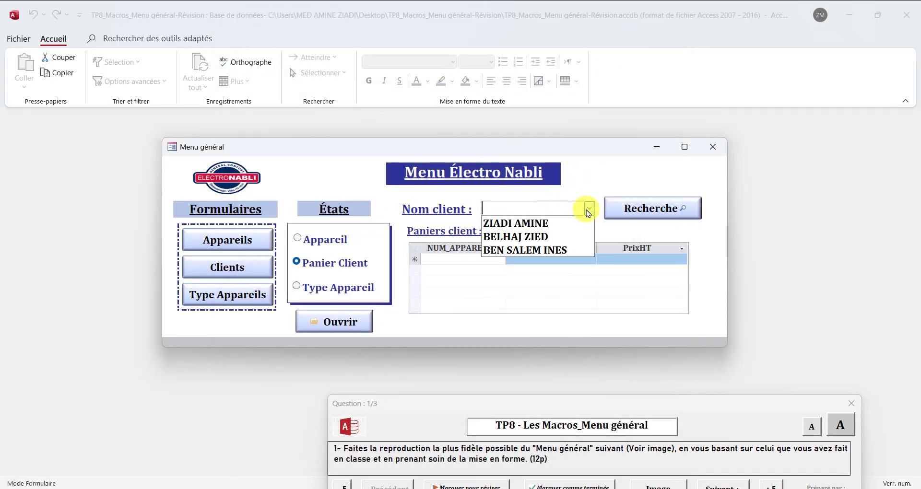
left_click(542, 237)
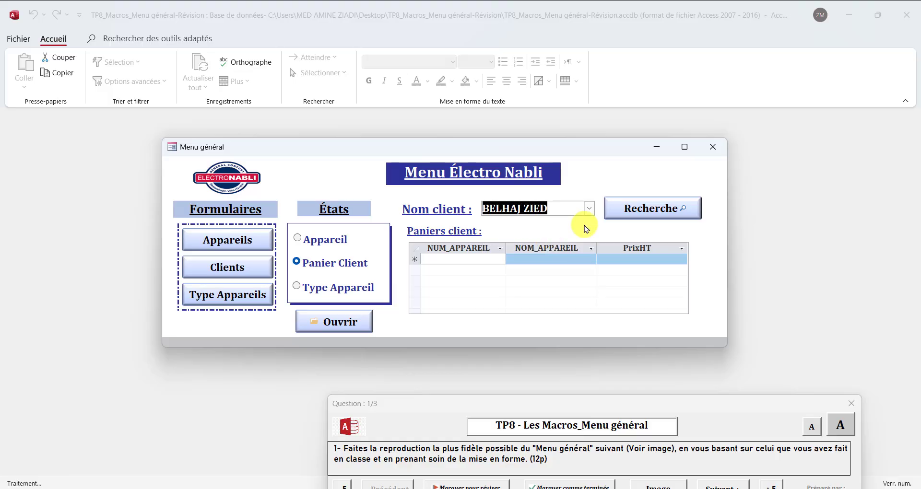
left_click(647, 216)
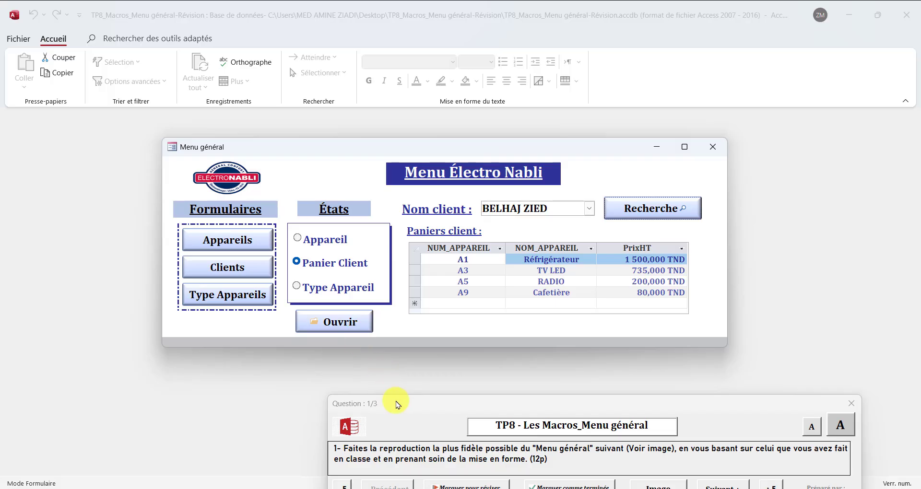
left_click_drag(397, 403, 329, 379)
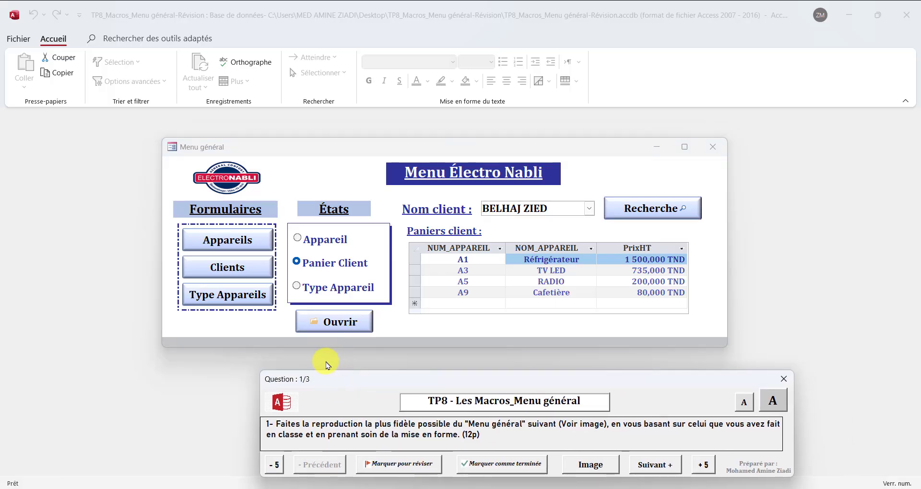